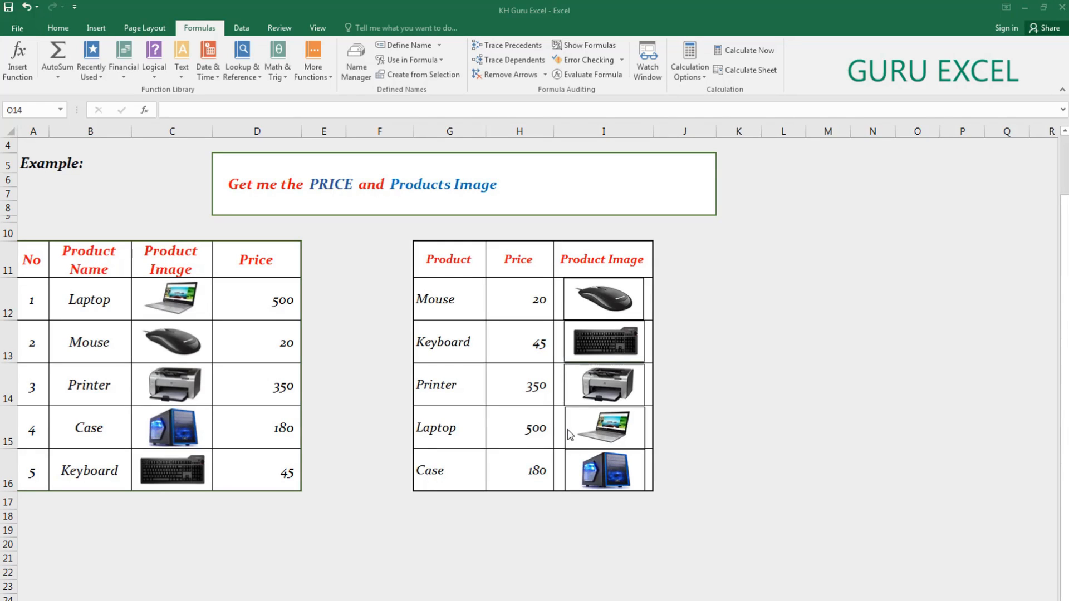
# Step: Switch the product in cell G12 to Laptop, Printer and finally Keyboard to test the price and image lookup
pyautogui.click(448, 292)
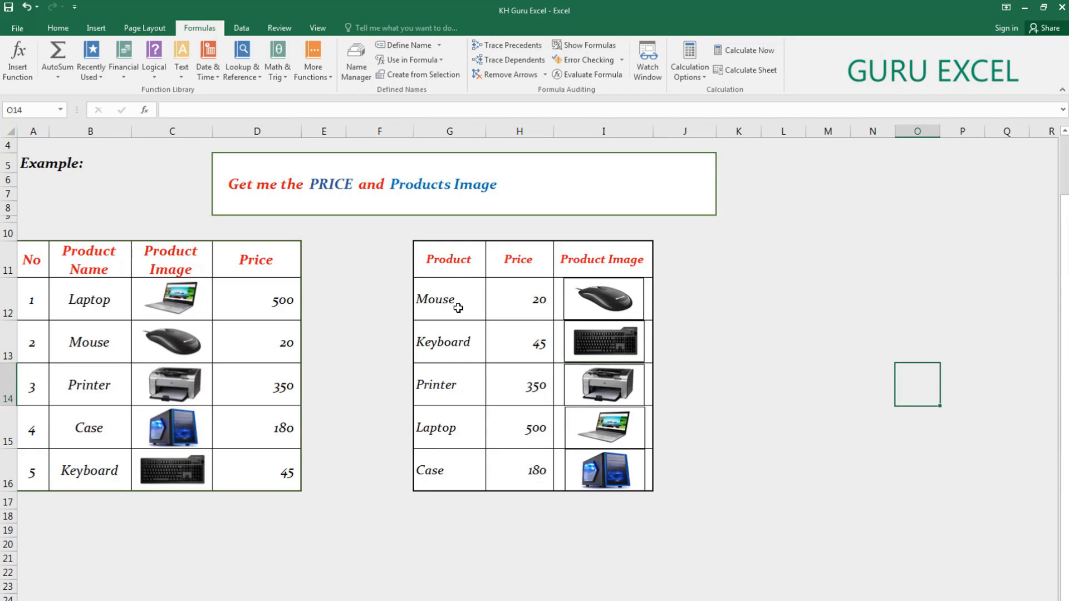
pyautogui.click(458, 308)
pyautogui.click(490, 314)
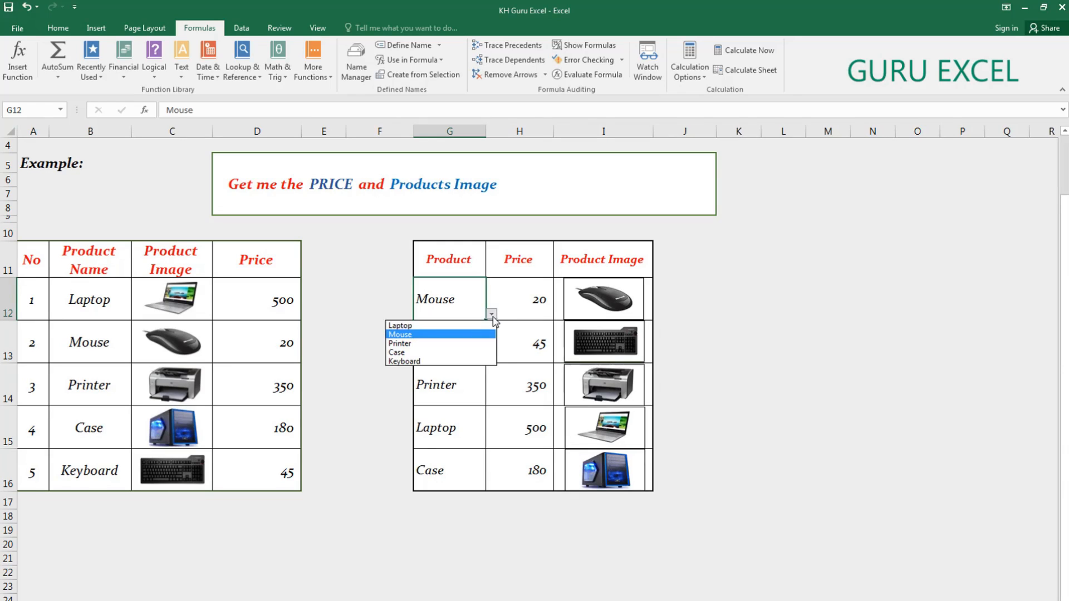
pyautogui.click(447, 326)
pyautogui.click(491, 314)
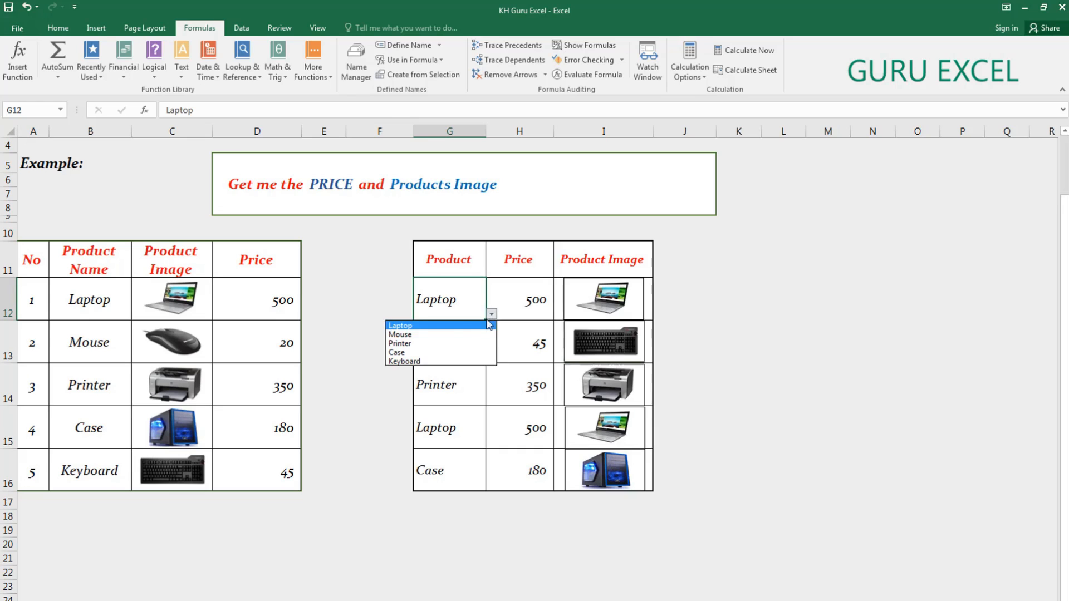
pyautogui.click(453, 338)
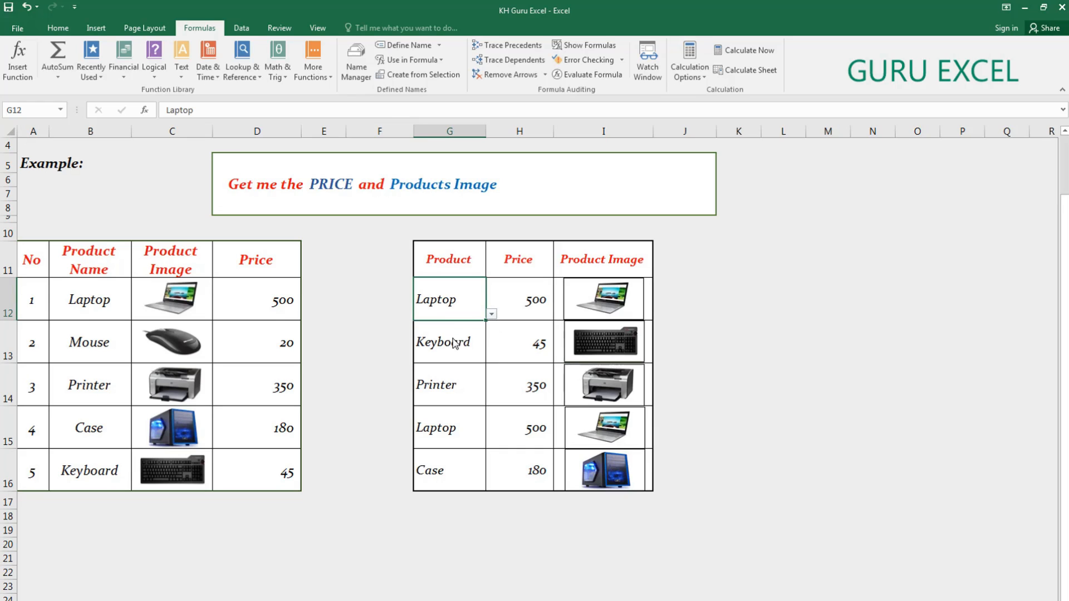
pyautogui.click(491, 314)
pyautogui.click(434, 344)
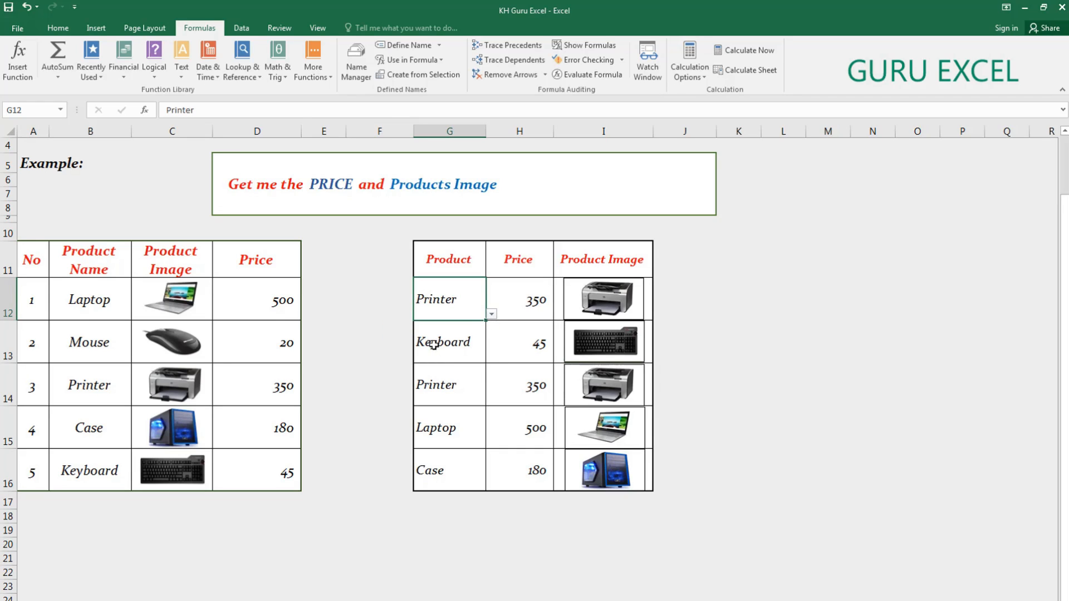
pyautogui.click(491, 314)
pyautogui.click(456, 361)
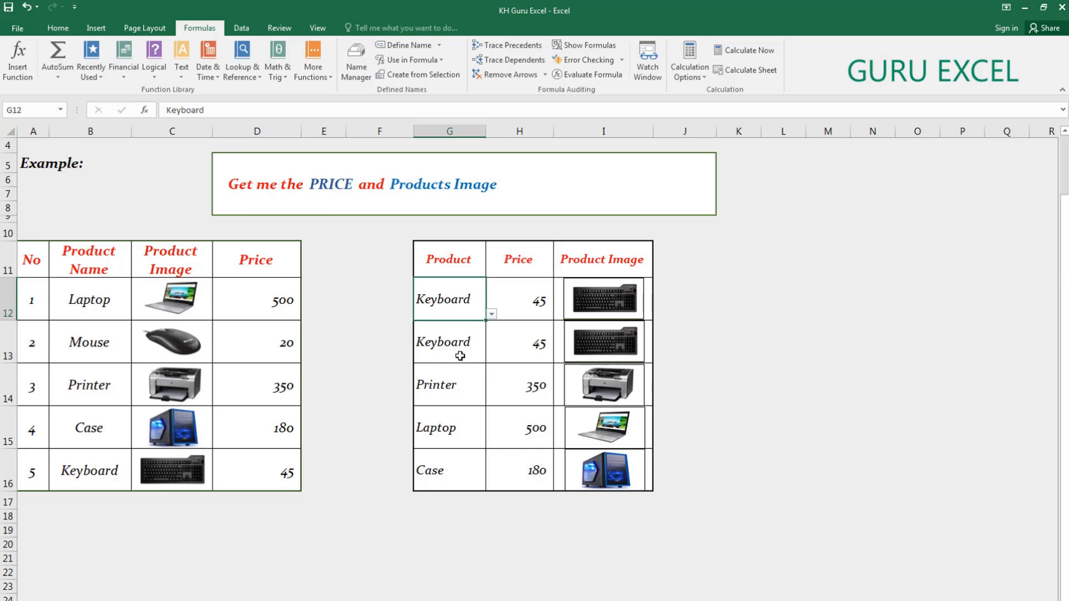
# Step: Set the product in cell G13 to Mouse and the product in cell G14 to Case
pyautogui.click(472, 350)
pyautogui.click(491, 356)
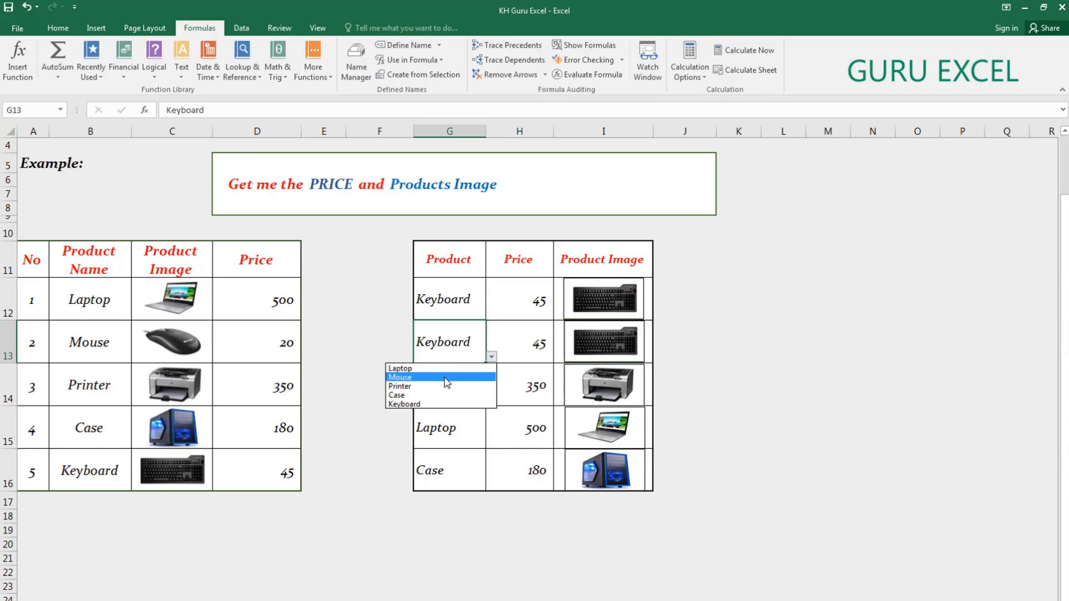
pyautogui.click(452, 378)
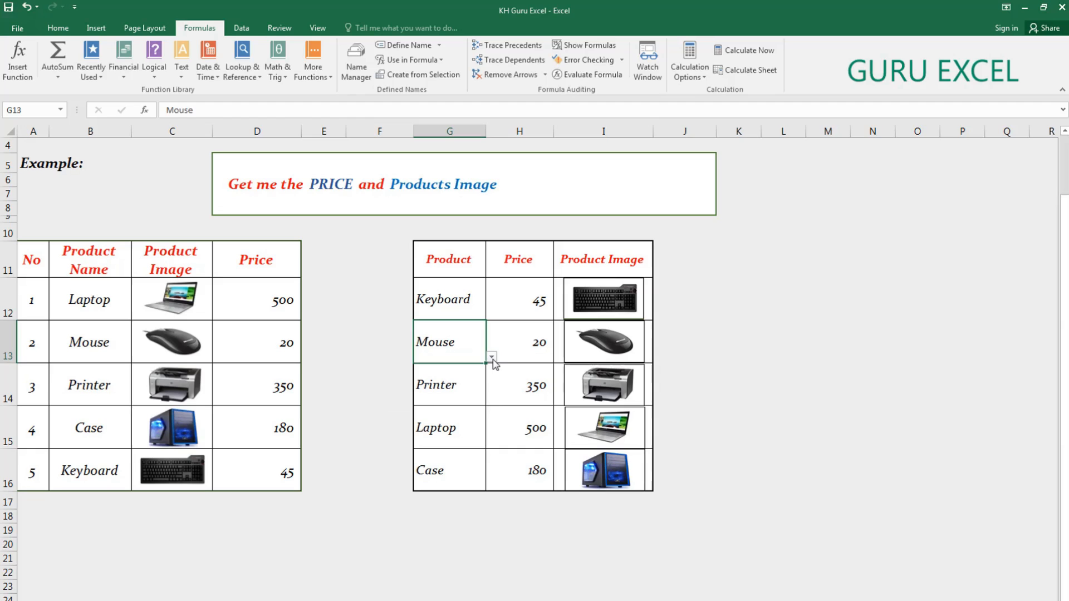
pyautogui.click(476, 388)
pyautogui.click(491, 400)
pyautogui.click(430, 439)
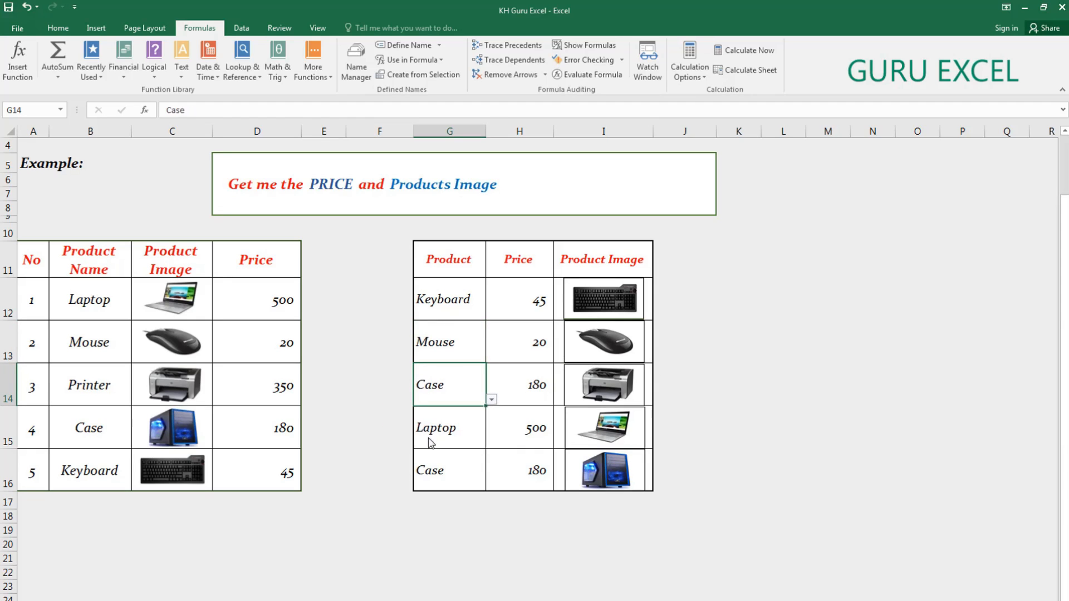
# Step: Set the product in cell G15 to Printer and the product in cell G16 to Laptop
pyautogui.click(472, 427)
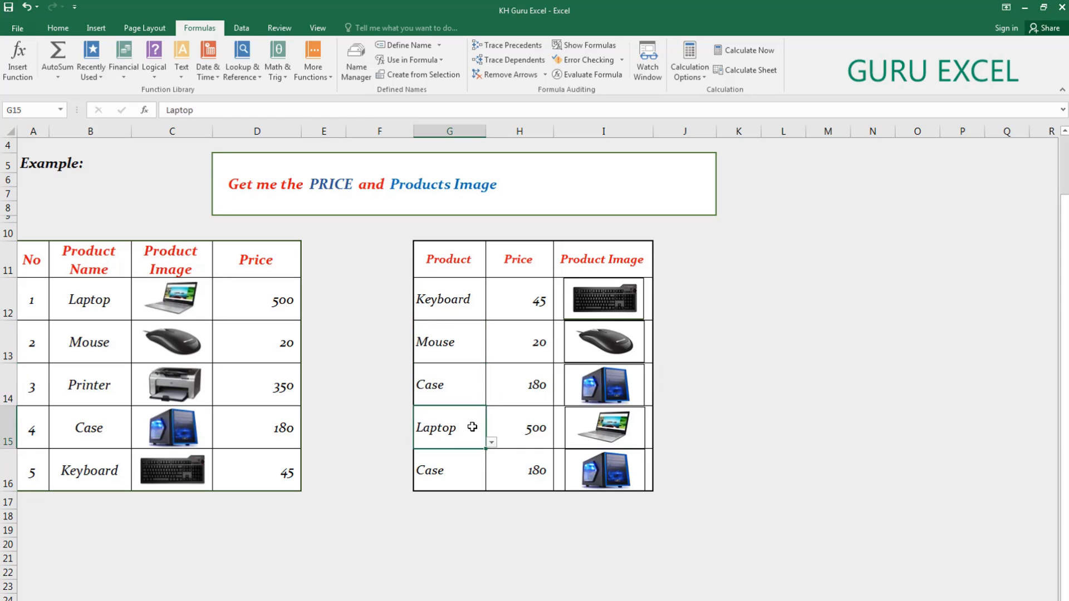
pyautogui.click(491, 442)
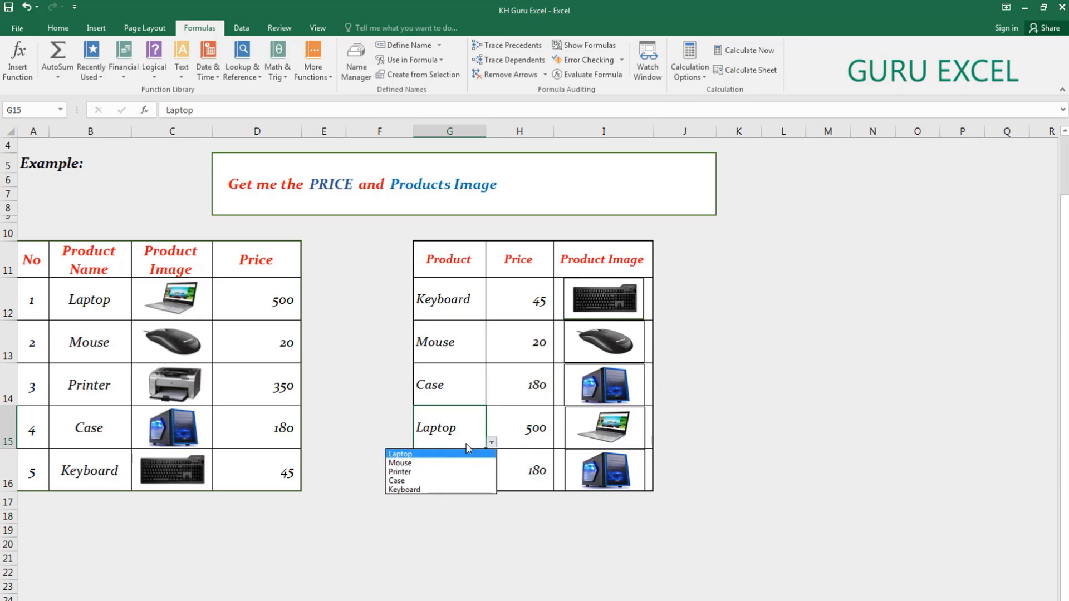
pyautogui.click(434, 472)
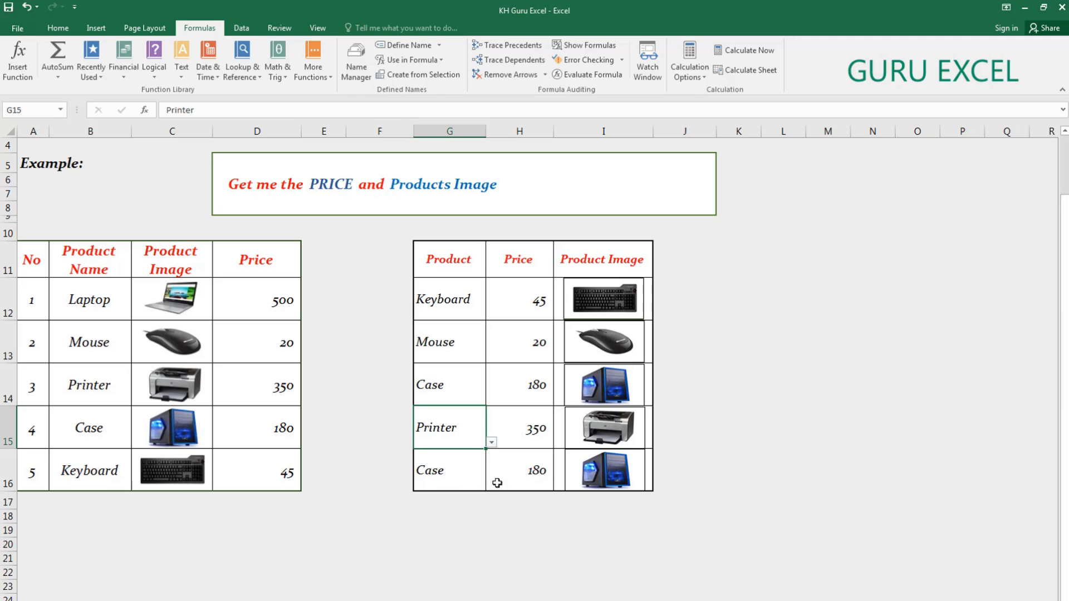
pyautogui.click(459, 468)
pyautogui.click(492, 486)
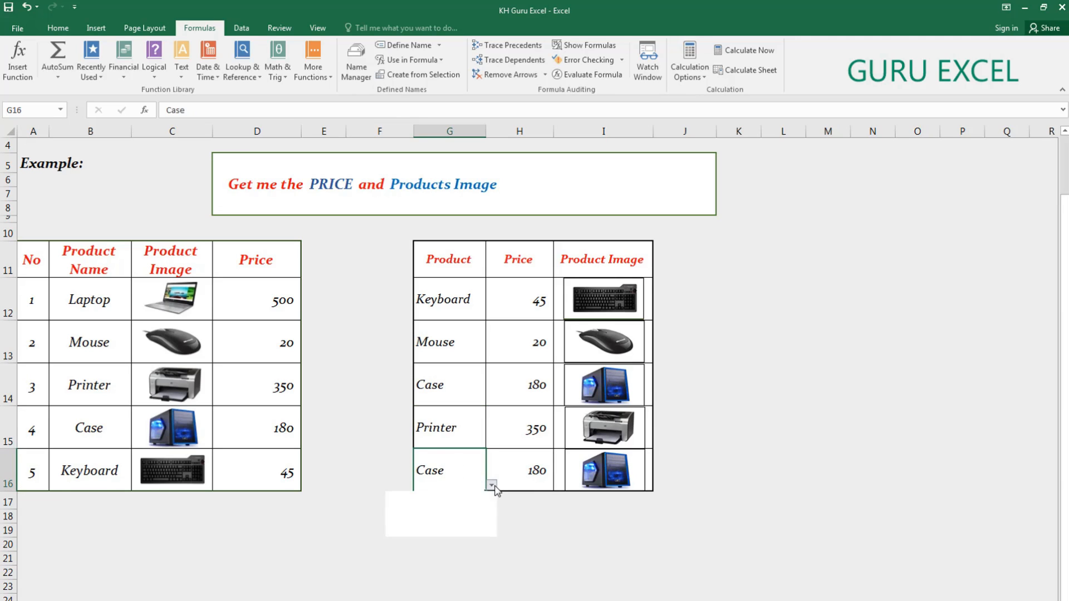
pyautogui.click(420, 500)
pyautogui.click(501, 414)
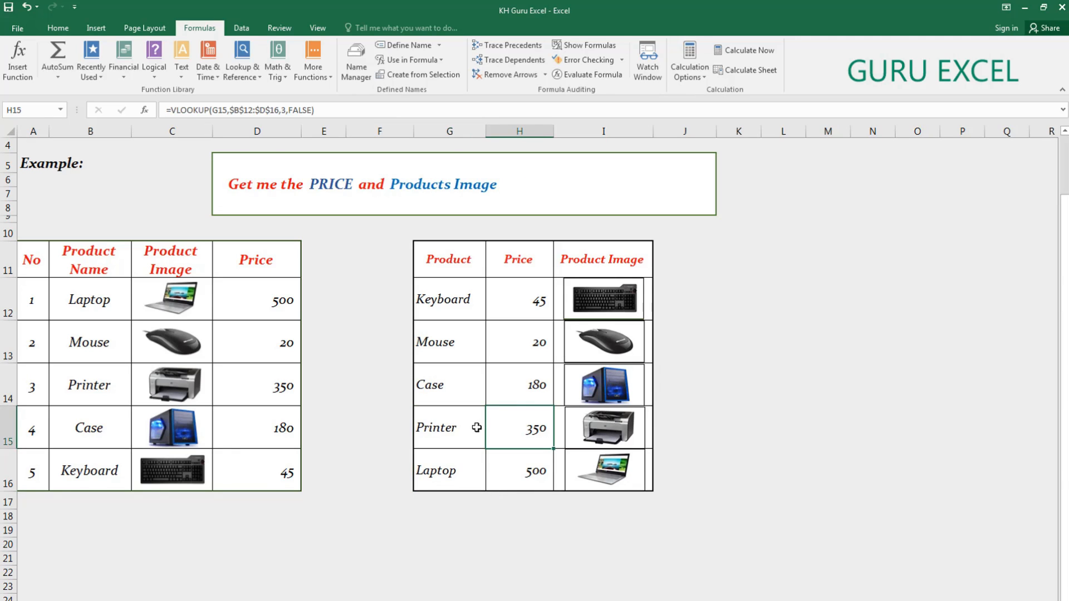
pyautogui.click(464, 439)
pyautogui.click(465, 384)
pyautogui.click(473, 432)
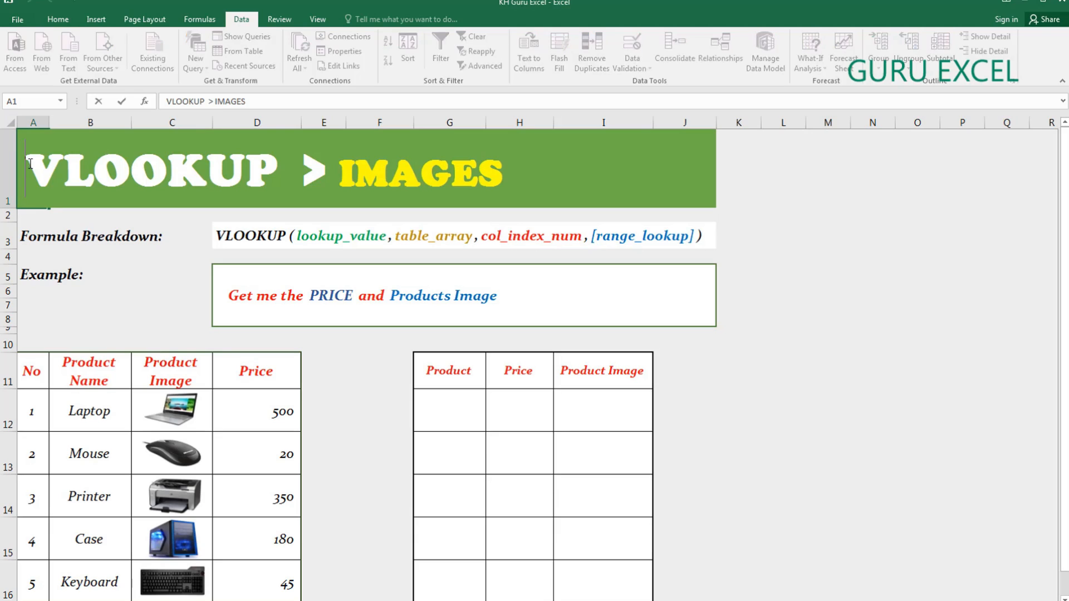
# Step: Examine the sheet title, the source table's product name, image and price columns, and the example's task description
pyautogui.moveTo(25, 181); pyautogui.dragTo(500, 178)
pyautogui.click(352, 320)
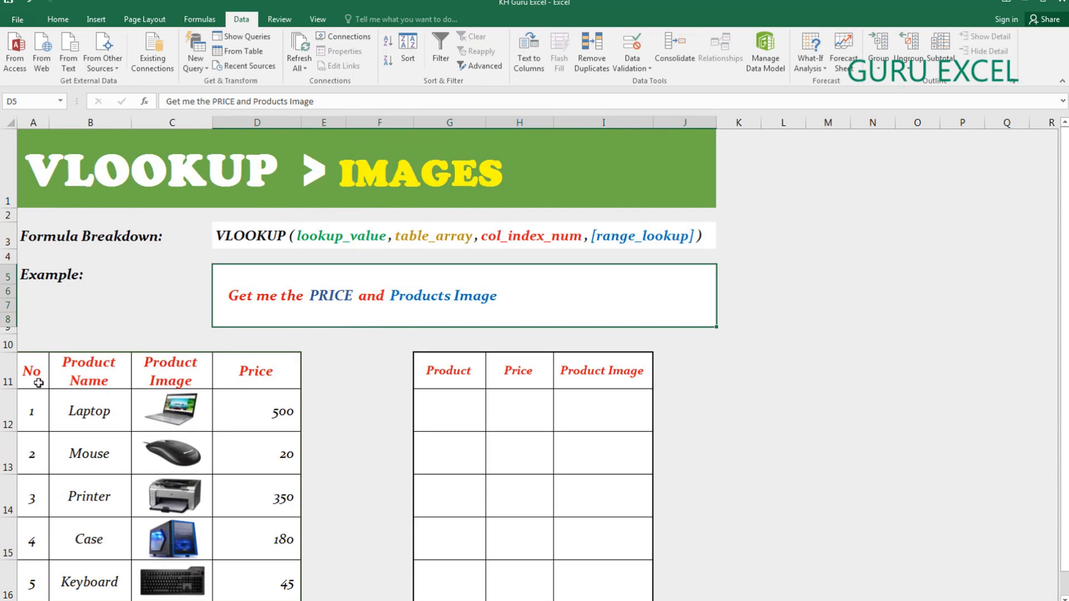
pyautogui.moveTo(37, 374); pyautogui.dragTo(249, 584)
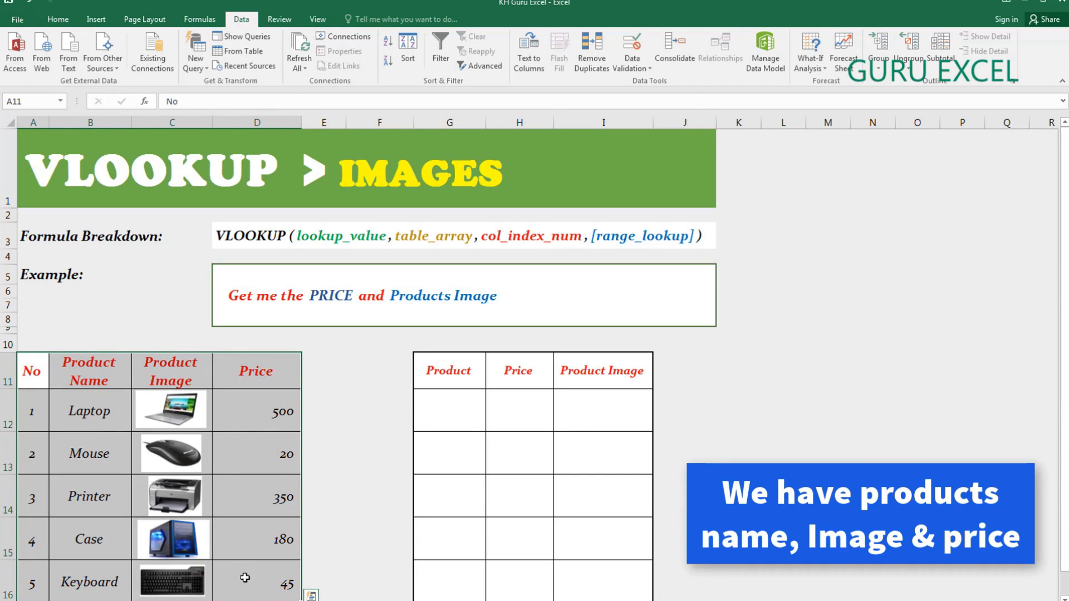
pyautogui.click(84, 401)
pyautogui.moveTo(82, 366); pyautogui.dragTo(96, 564)
pyautogui.click(168, 369)
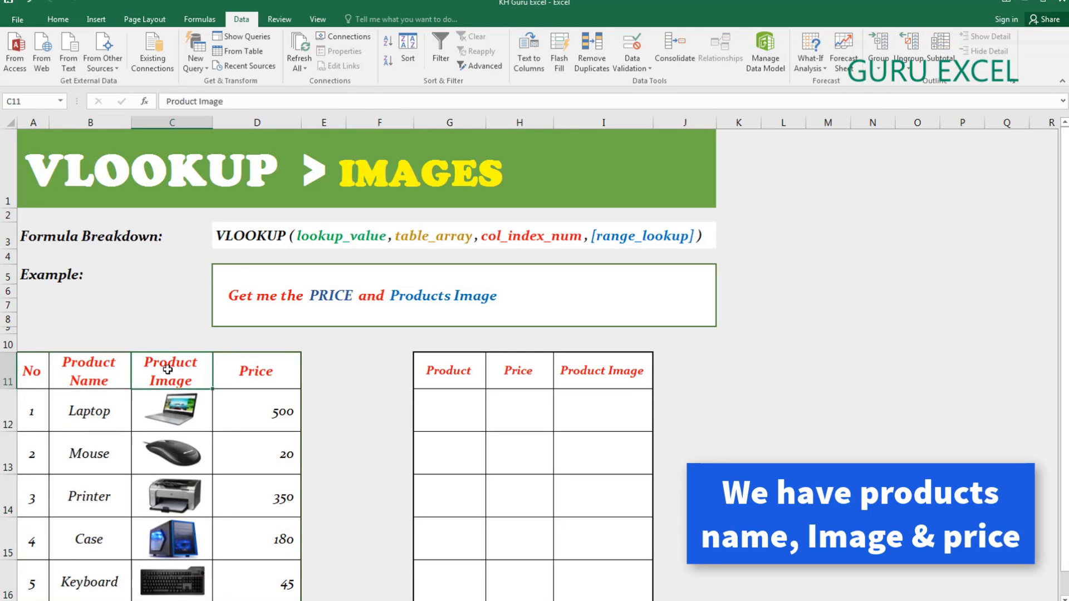
pyautogui.moveTo(168, 397); pyautogui.dragTo(176, 569)
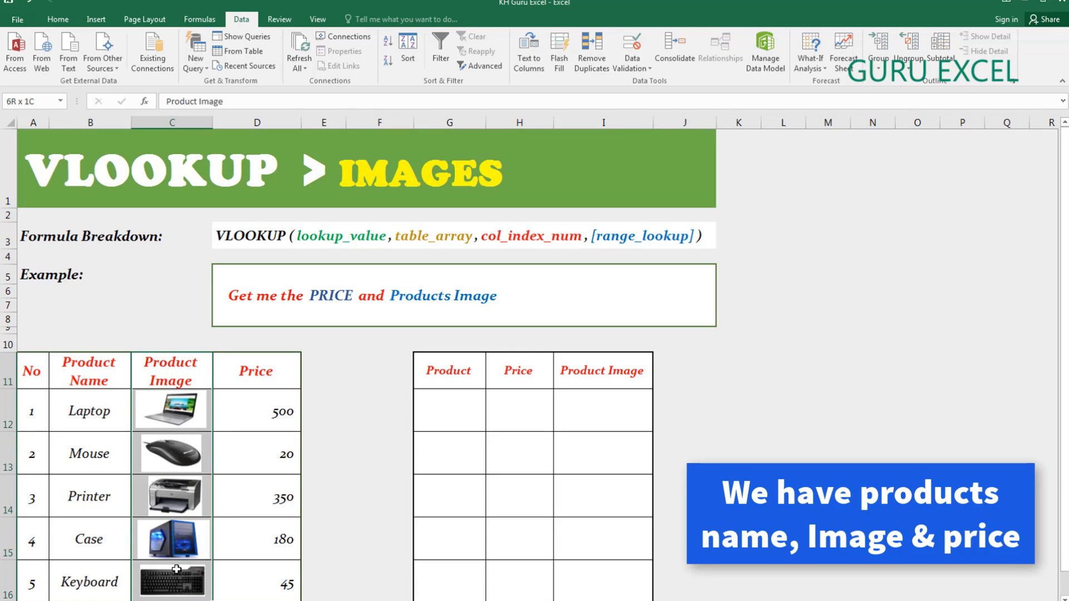
pyautogui.moveTo(252, 371); pyautogui.dragTo(268, 566)
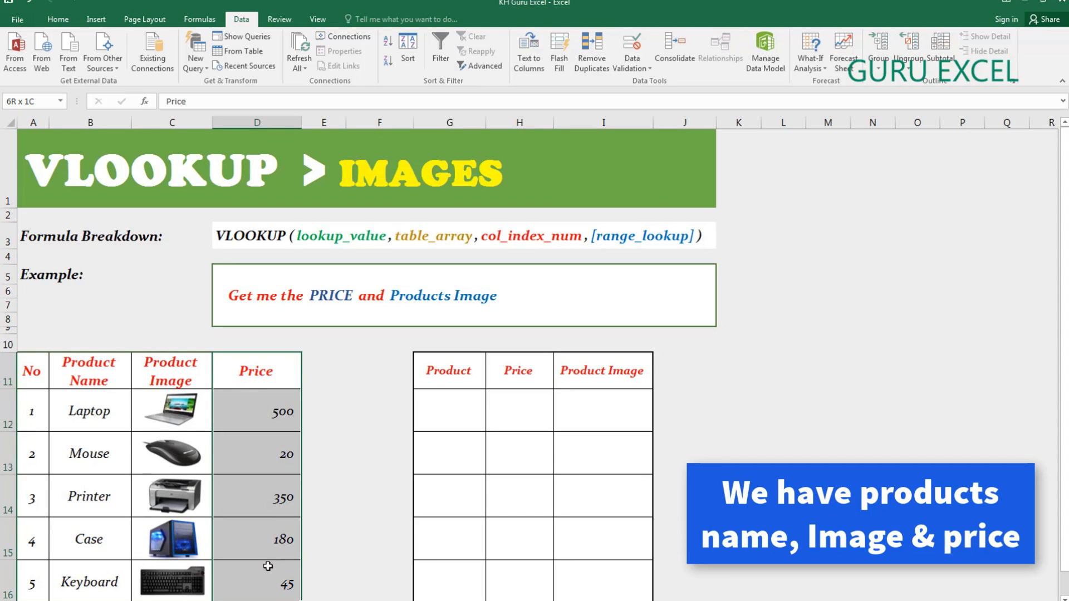
pyautogui.moveTo(268, 566); pyautogui.dragTo(268, 566)
pyautogui.click(456, 406)
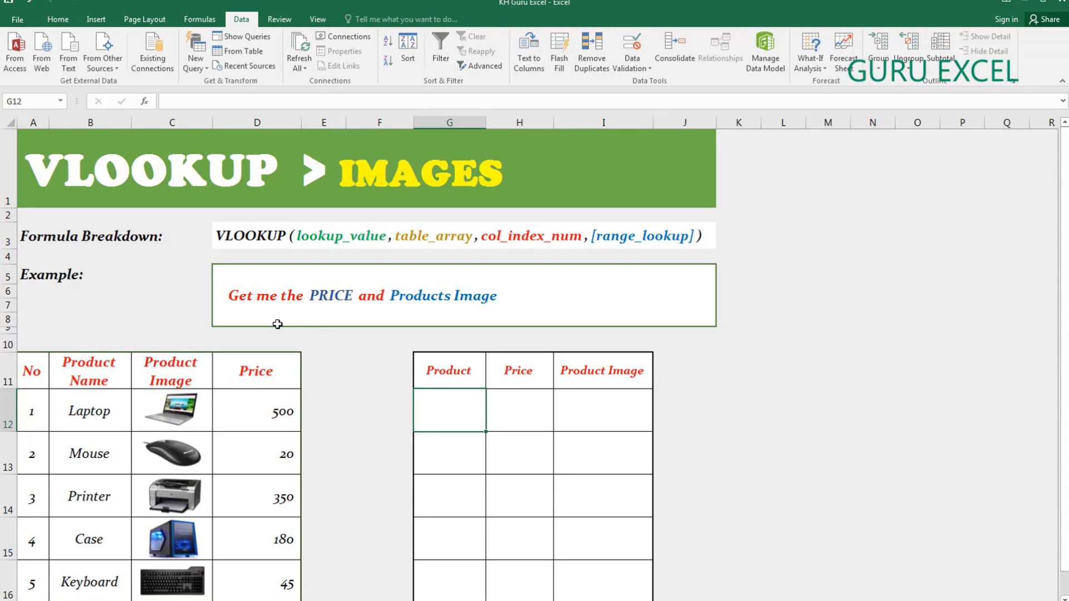
pyautogui.doubleClick(33, 273)
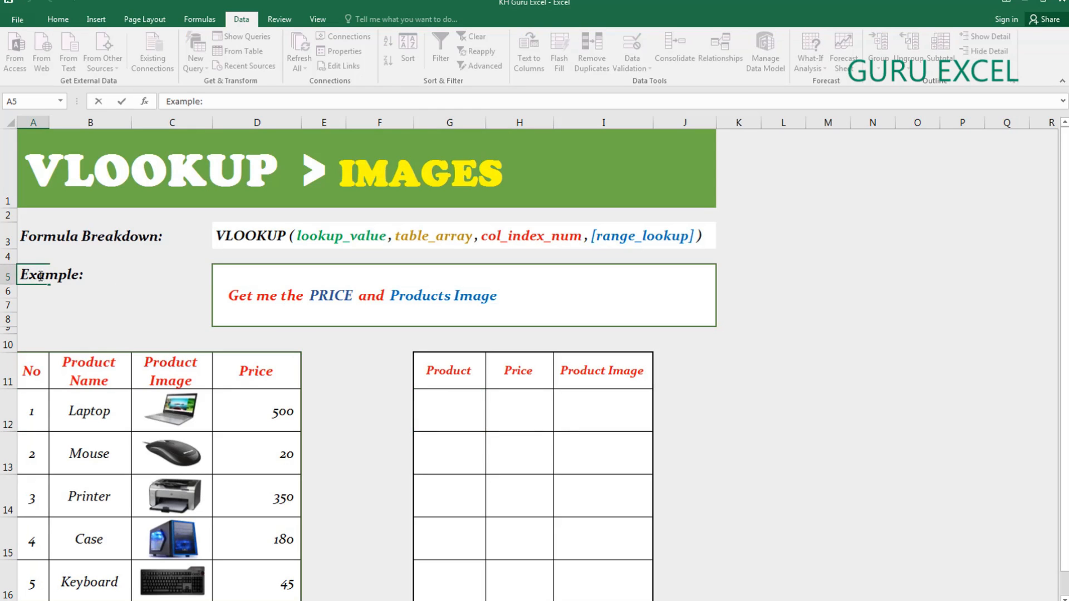
pyautogui.click(233, 303)
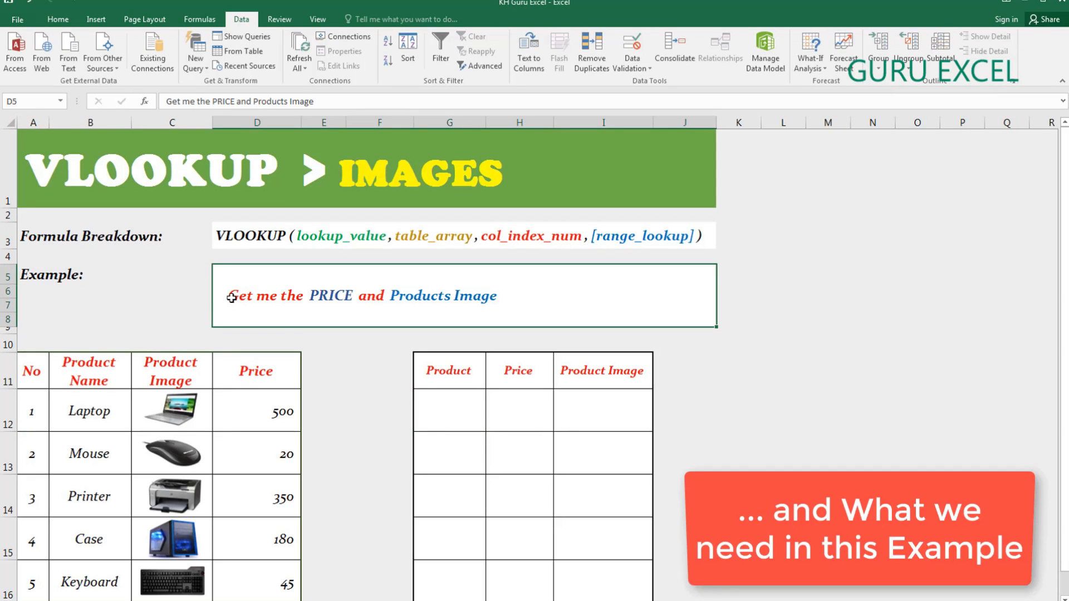
pyautogui.doubleClick(231, 298)
pyautogui.moveTo(234, 299); pyautogui.dragTo(497, 297)
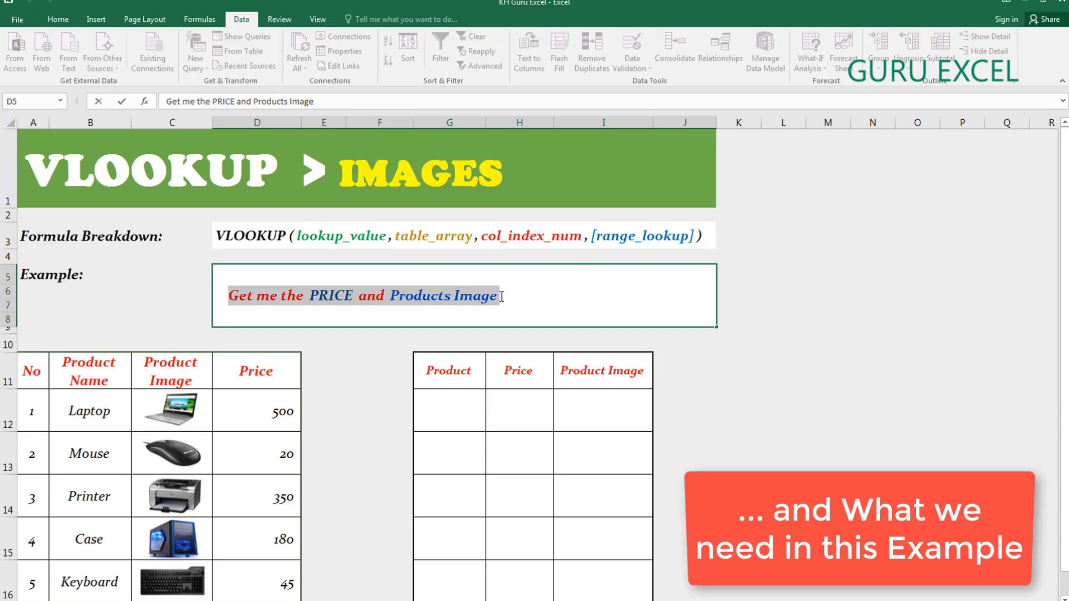
# Step: Start a data validation rule for the empty Product cells G12:G16 and restrict the allowed entries to a List
pyautogui.click(454, 410)
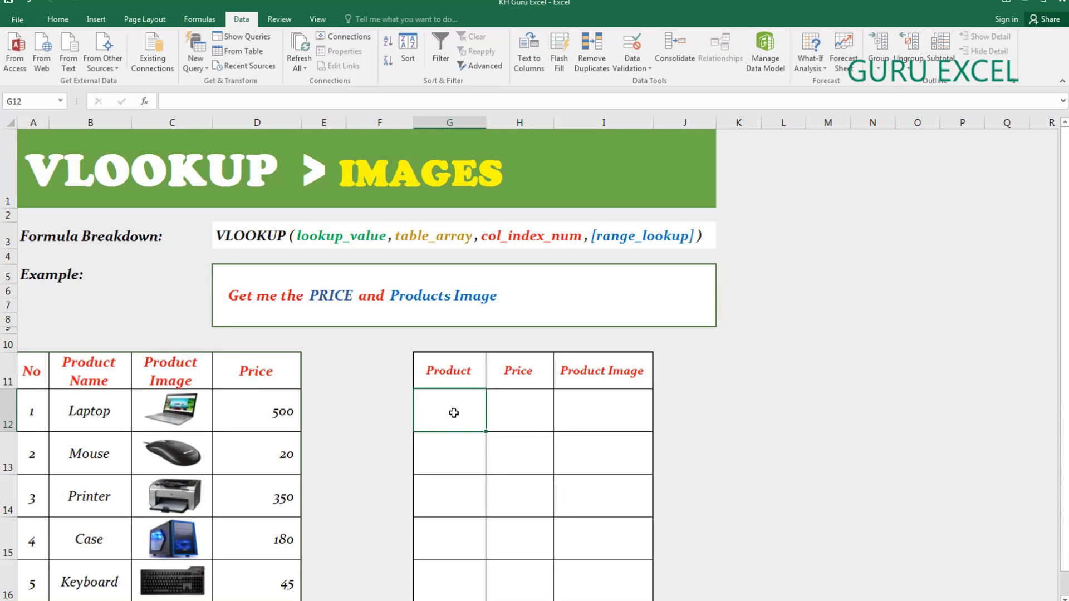
pyautogui.moveTo(452, 419); pyautogui.dragTo(452, 565)
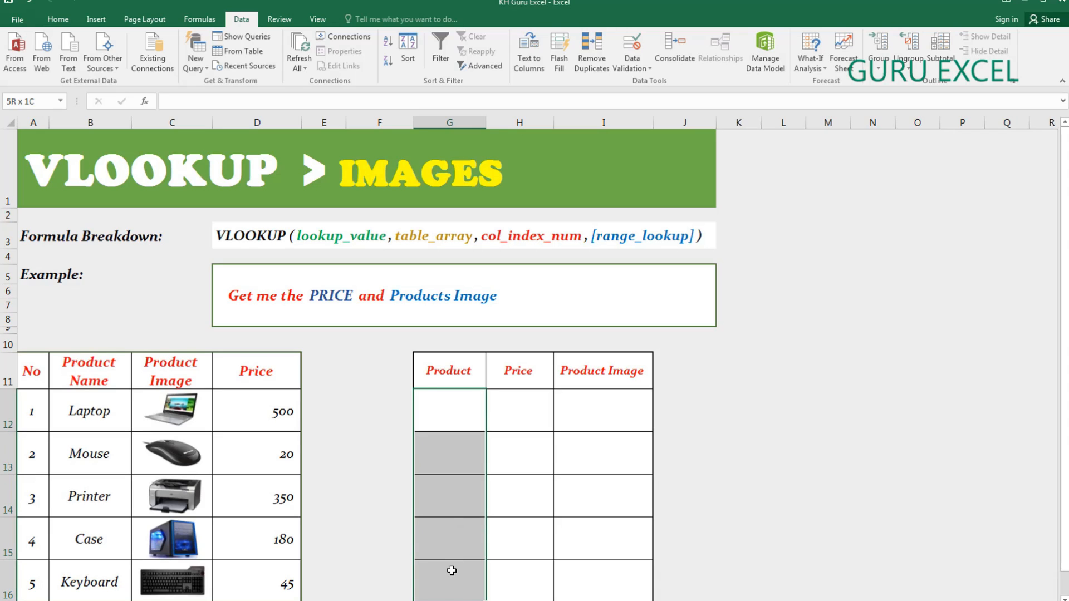
pyautogui.moveTo(452, 570); pyautogui.dragTo(451, 568)
pyautogui.click(635, 68)
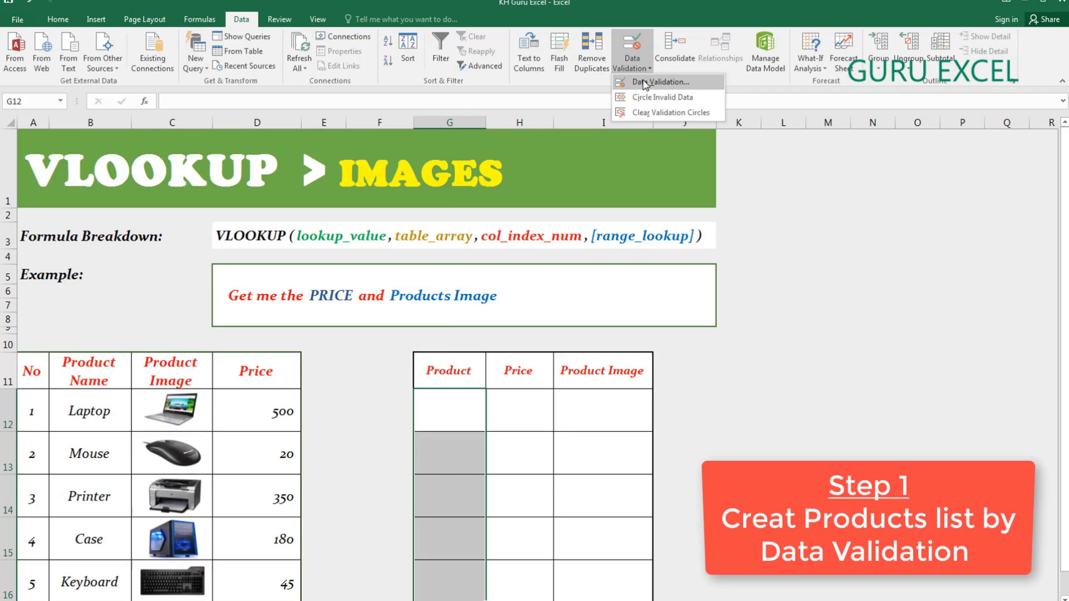
pyautogui.click(645, 83)
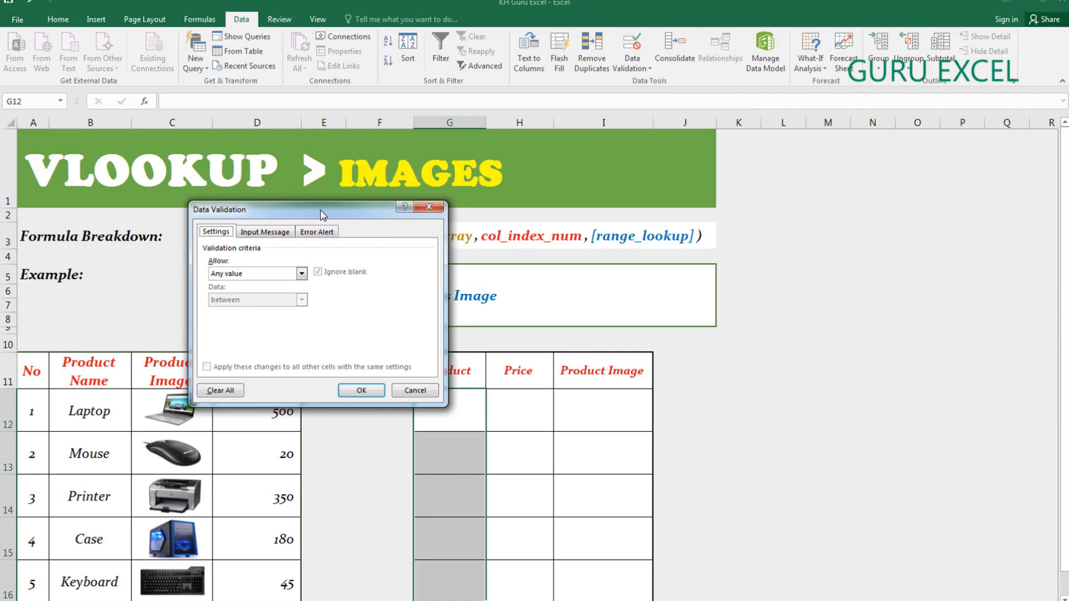
pyautogui.moveTo(320, 214); pyautogui.dragTo(471, 229)
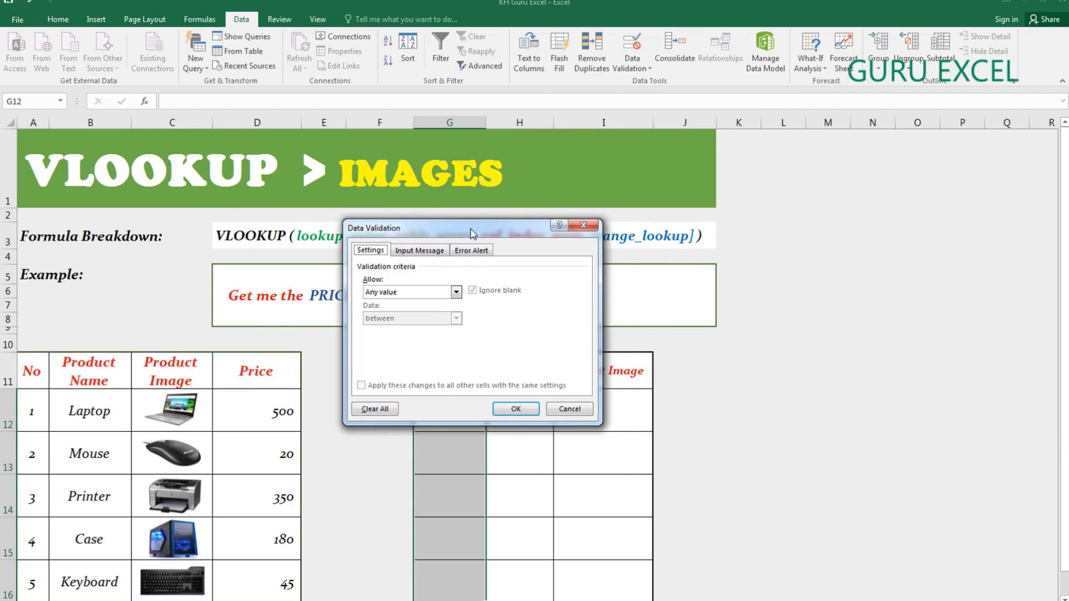
pyautogui.click(456, 293)
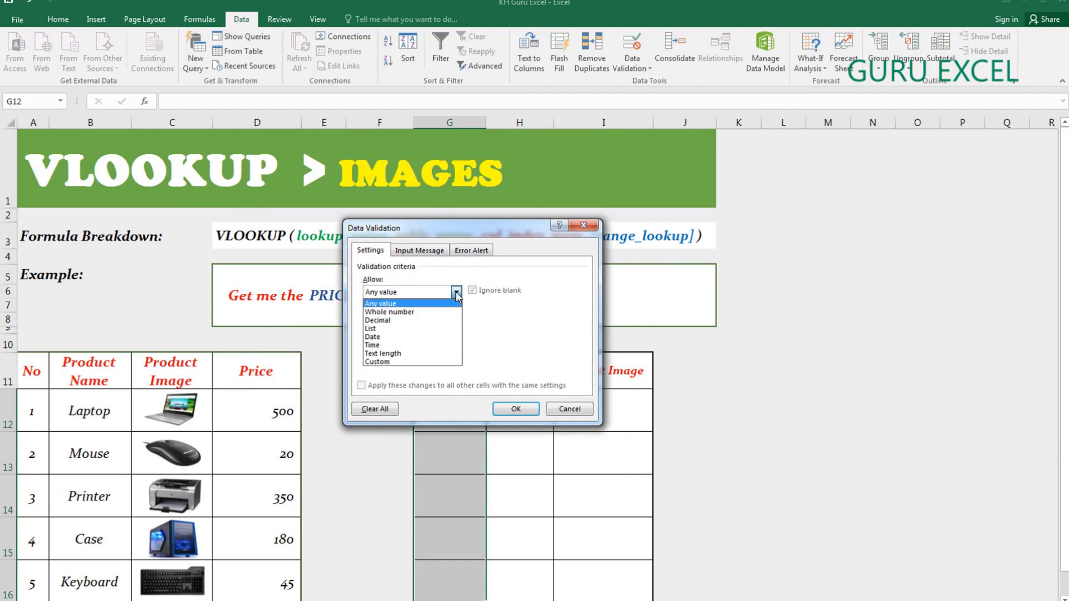
pyautogui.click(372, 328)
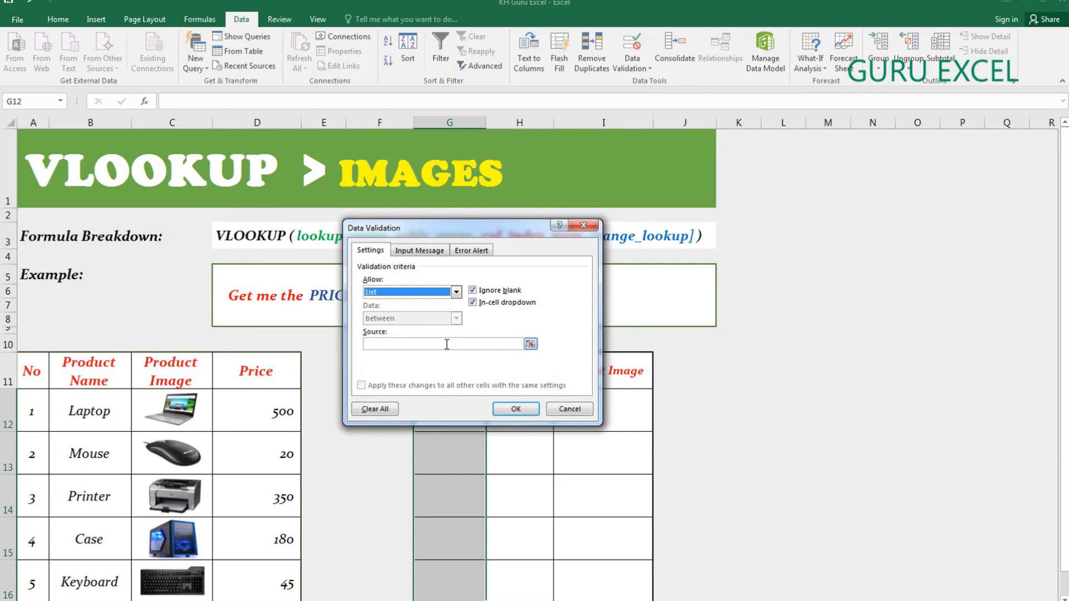
# Step: Use the product names in $B$12:$B$16 as the validation list's source and apply the rule
pyautogui.click(530, 345)
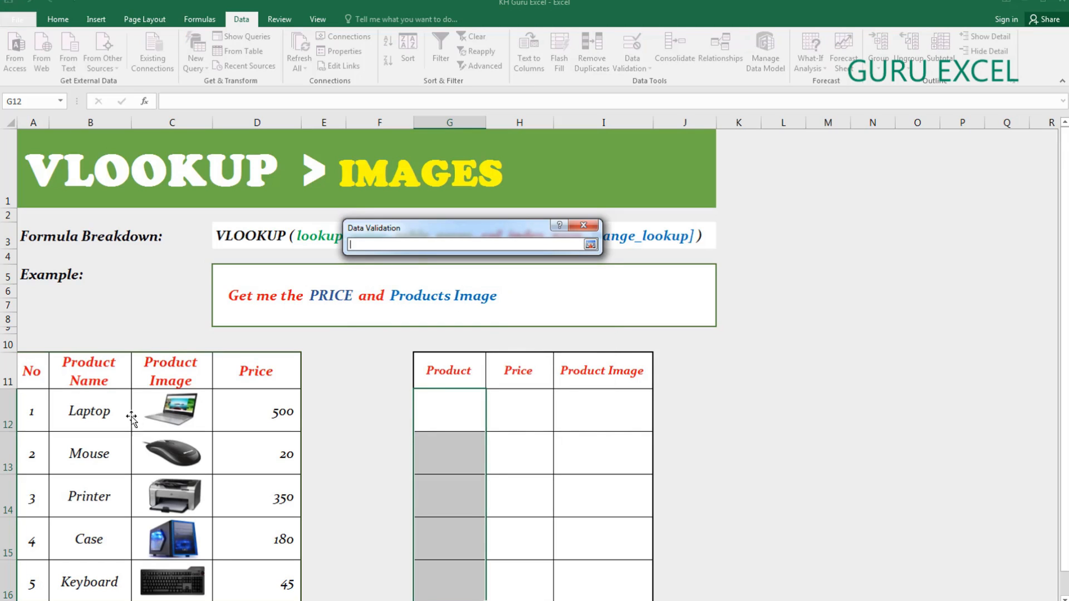
pyautogui.moveTo(99, 409); pyautogui.dragTo(95, 572)
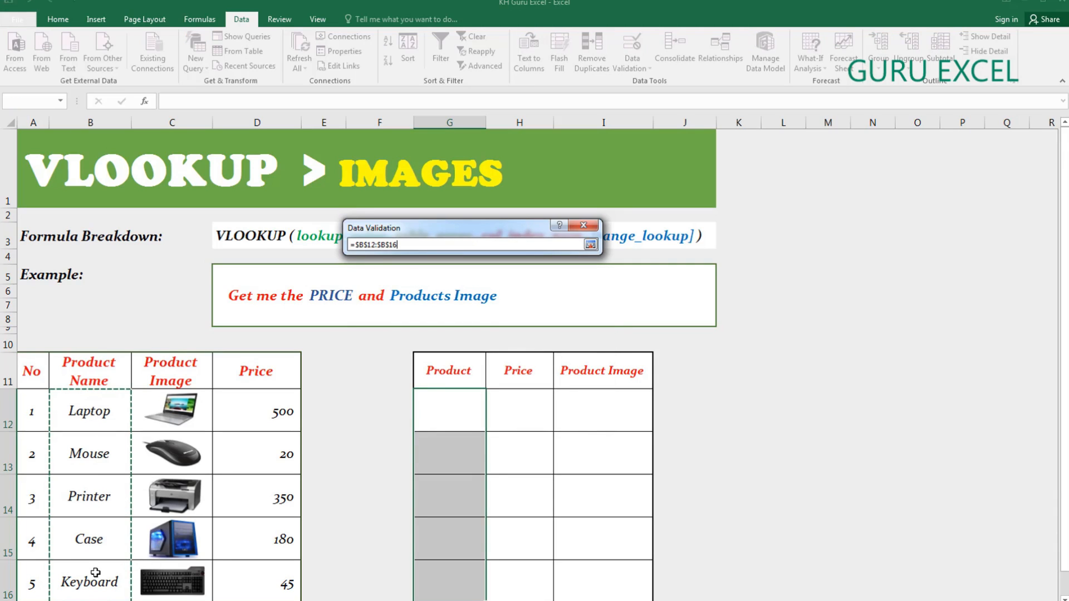
pyautogui.click(590, 246)
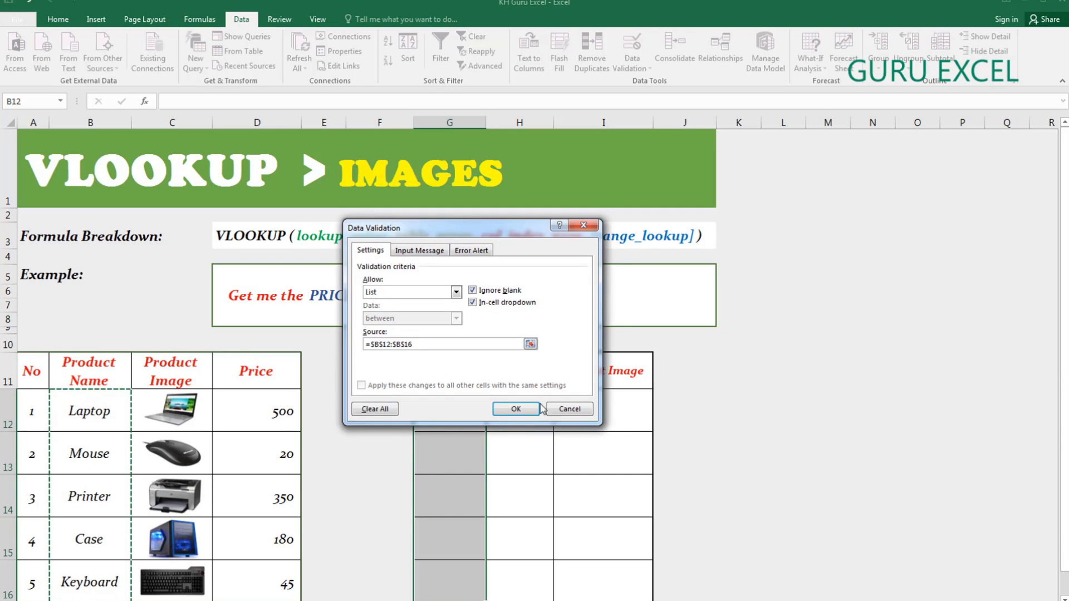
pyautogui.click(508, 410)
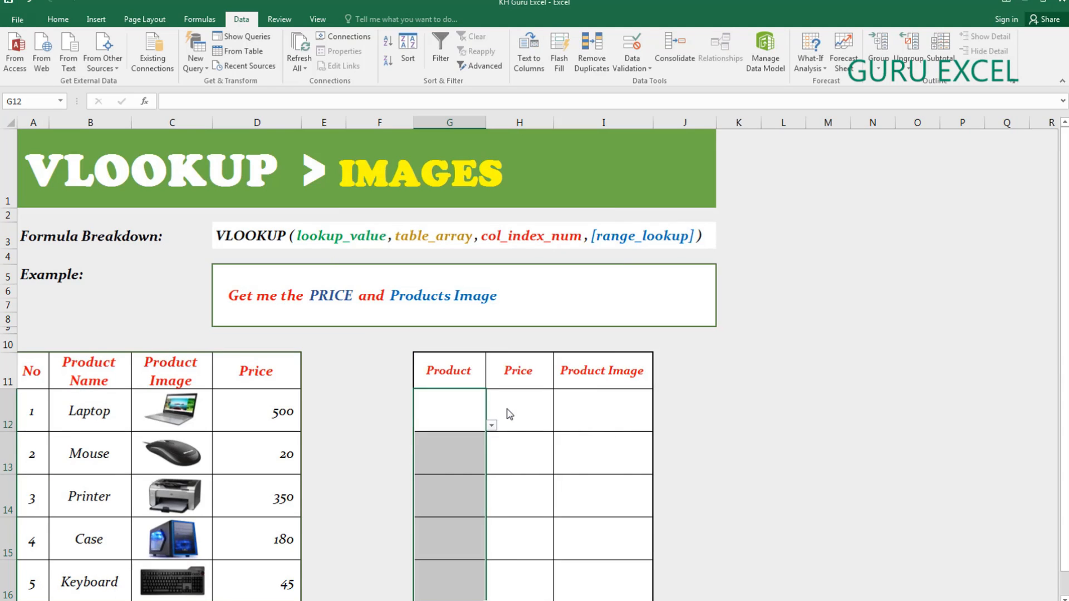
# Step: Choose Laptop in product cell G12 and Printer in product cell G13 from their dropdown lists
pyautogui.click(561, 420)
pyautogui.click(493, 411)
pyautogui.click(457, 422)
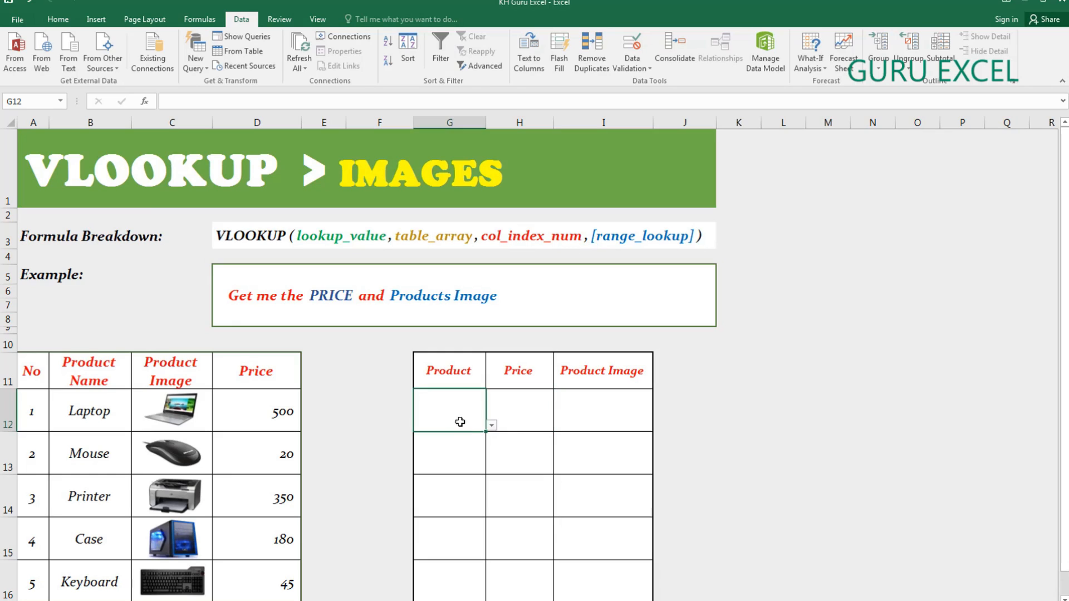
pyautogui.click(493, 429)
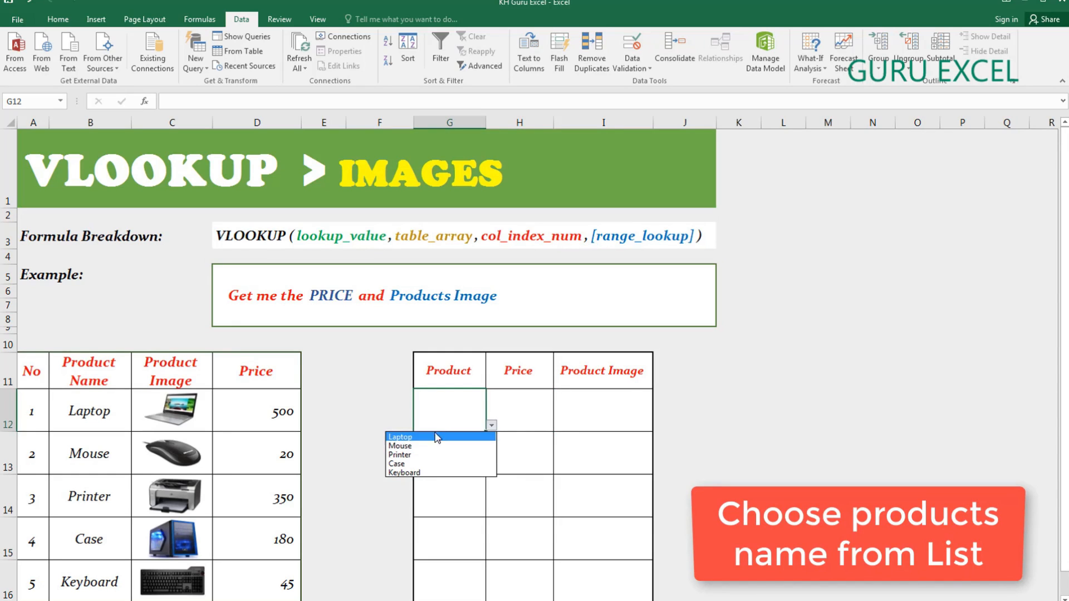
pyautogui.click(400, 437)
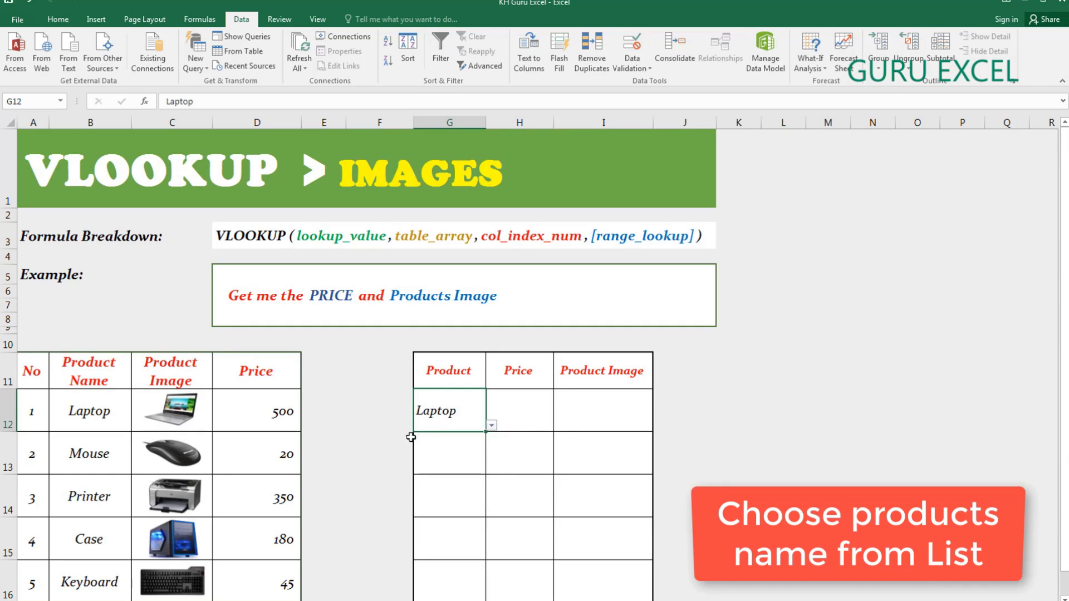
pyautogui.click(470, 453)
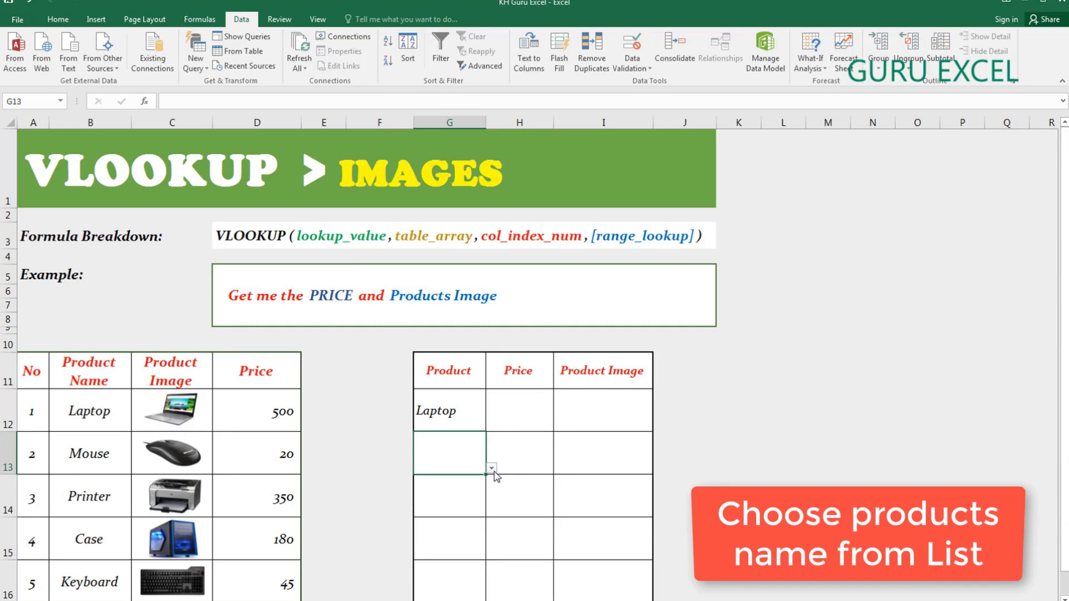
pyautogui.click(491, 468)
pyautogui.click(433, 498)
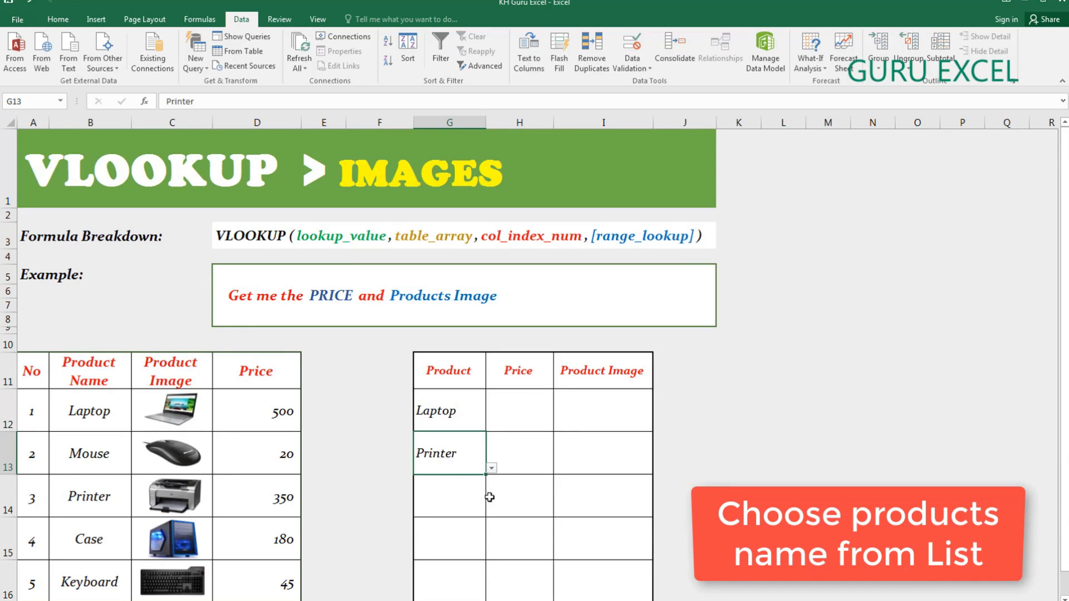
# Step: Choose Keyboard in product cell G14 and Case in product cell G15 from their dropdown lists
pyautogui.click(462, 494)
pyautogui.click(491, 511)
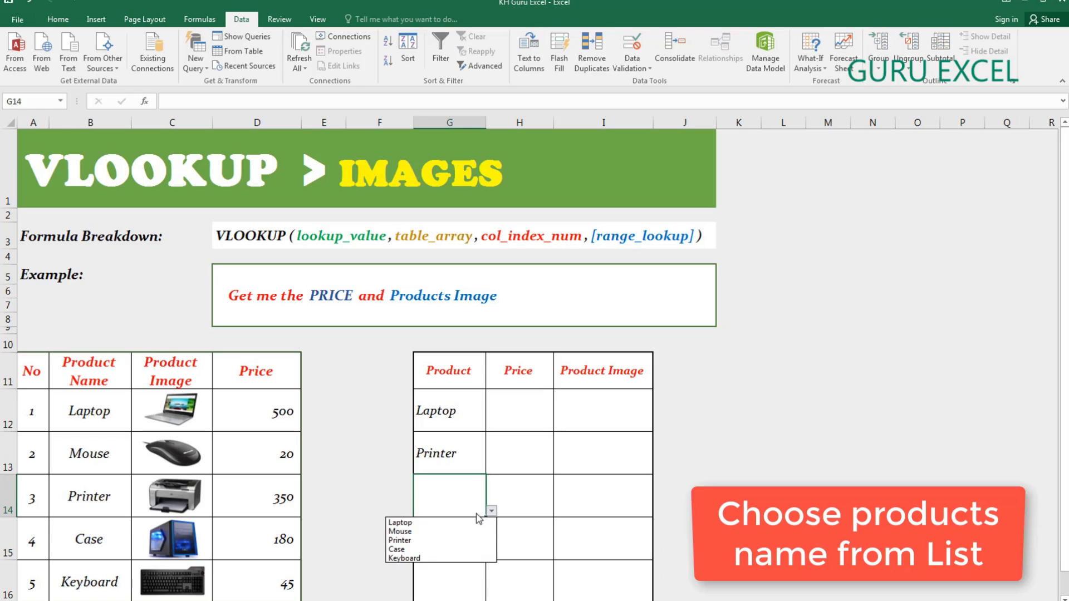
pyautogui.click(440, 562)
pyautogui.click(470, 540)
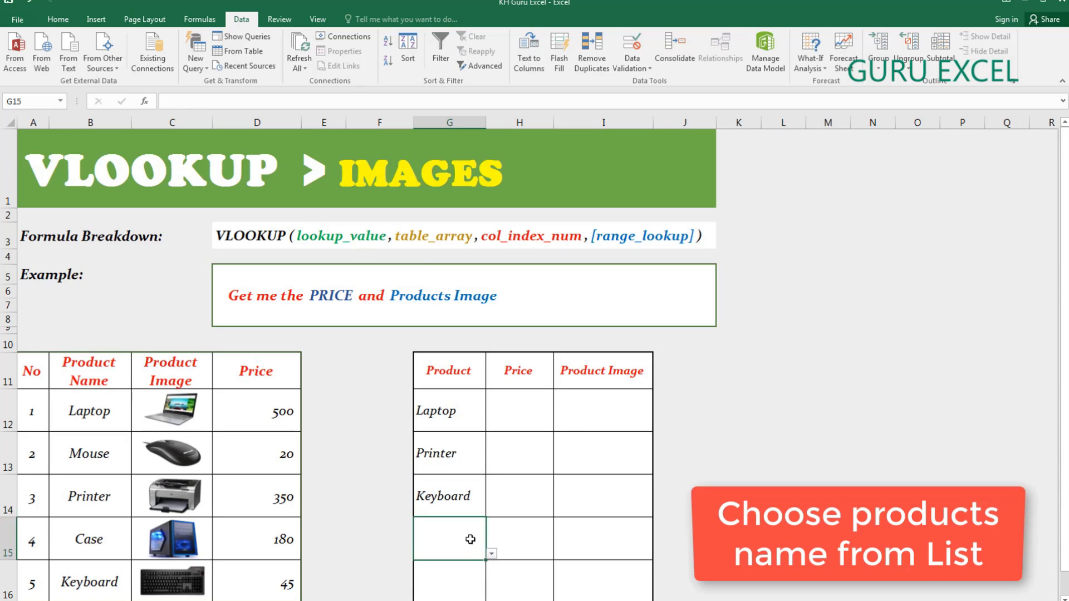
pyautogui.click(491, 554)
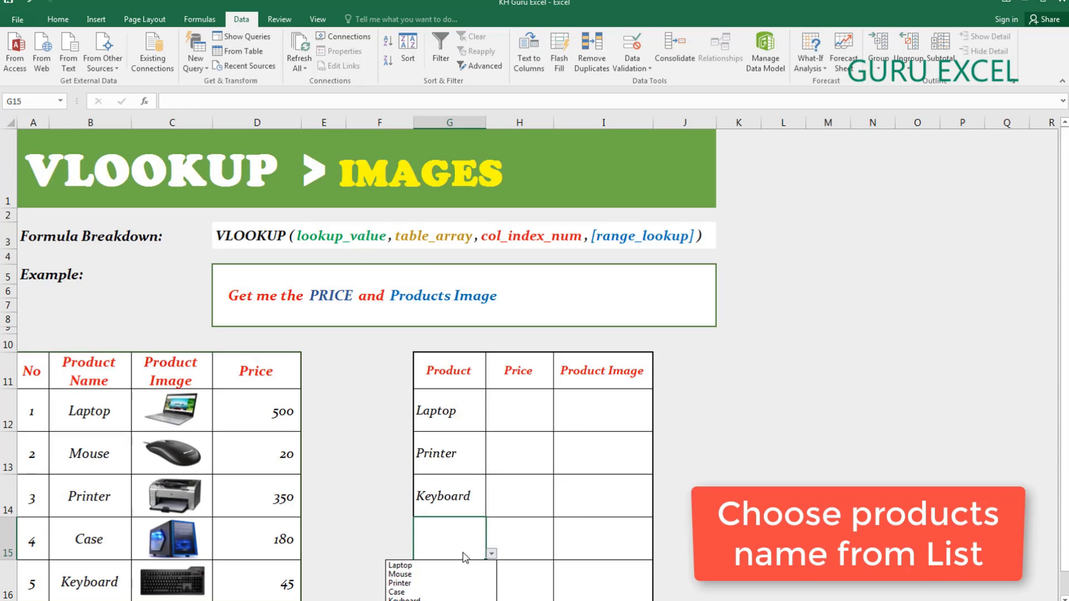
pyautogui.click(445, 592)
# Step: Switch the product in cell G15 to Mouse and back to Case
pyautogui.click(492, 555)
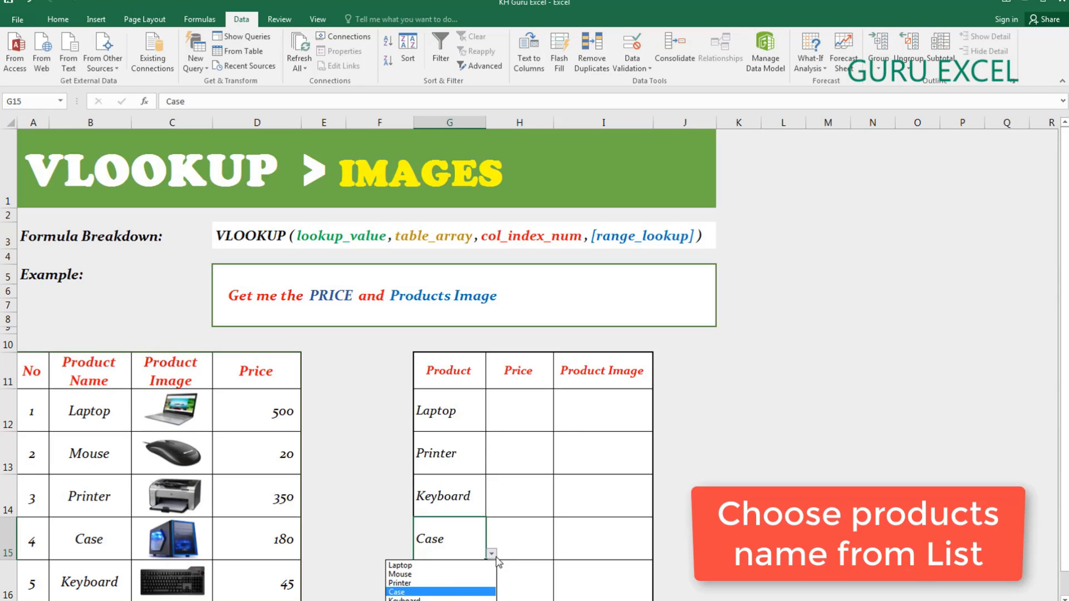
pyautogui.click(435, 579)
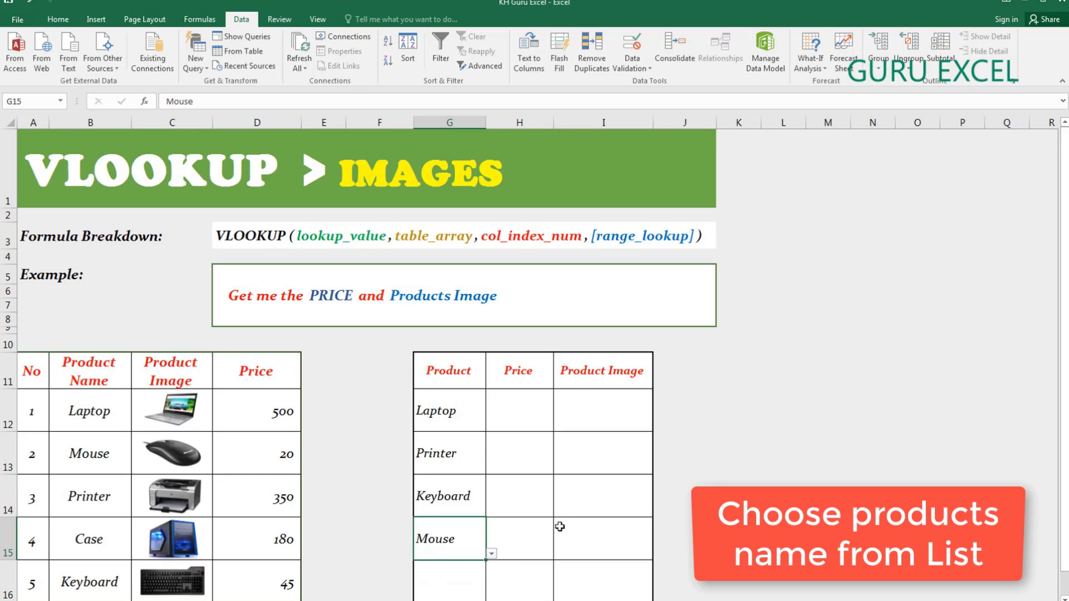
pyautogui.click(492, 555)
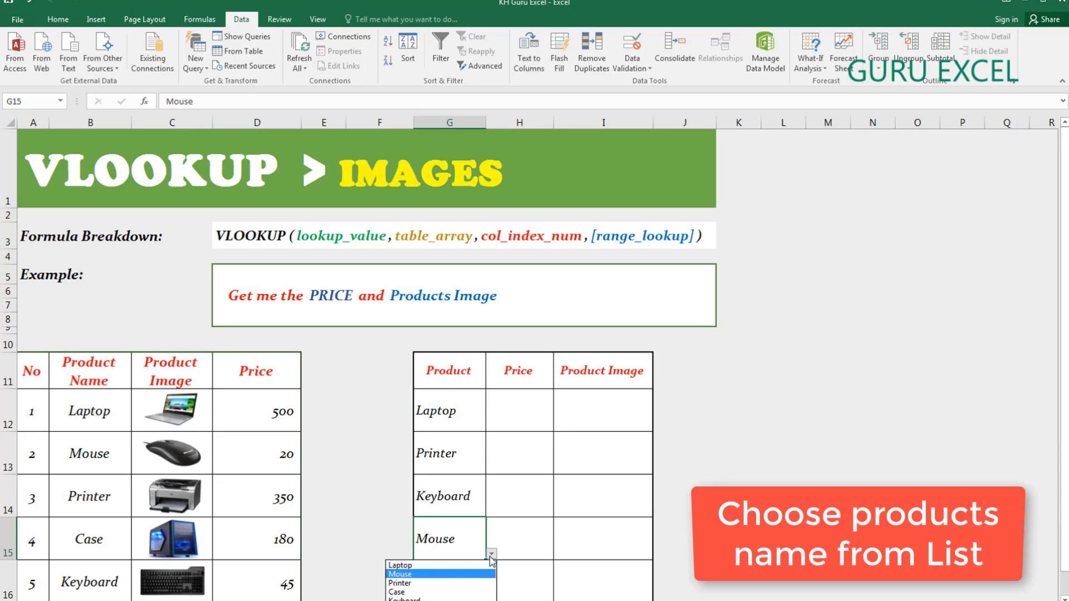
pyautogui.click(421, 592)
# Step: Choose Mouse from the dropdown list in the last product cell, G16
pyautogui.click(485, 584)
pyautogui.click(492, 596)
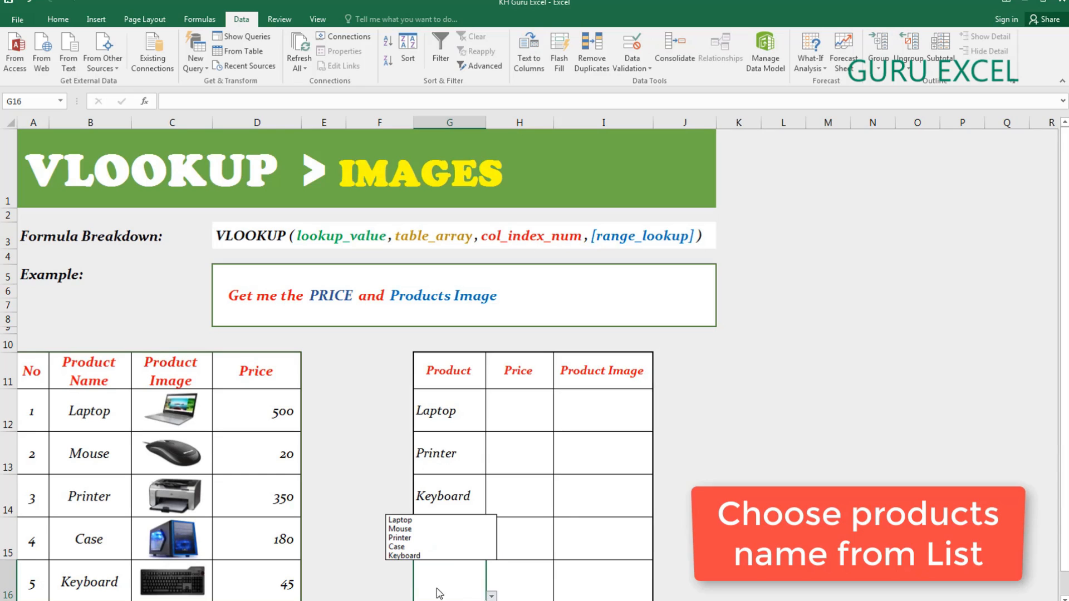
pyautogui.click(426, 529)
pyautogui.click(535, 551)
# Step: Start a VLOOKUP formula in price cell H12 with the product in G12 as the lookup value
pyautogui.click(551, 444)
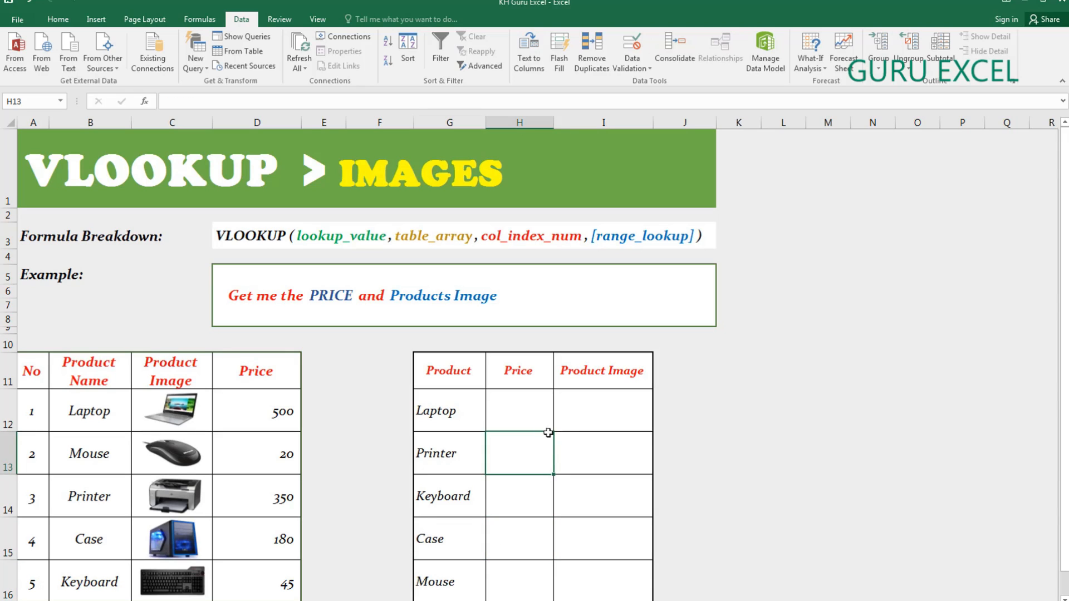
pyautogui.click(537, 417)
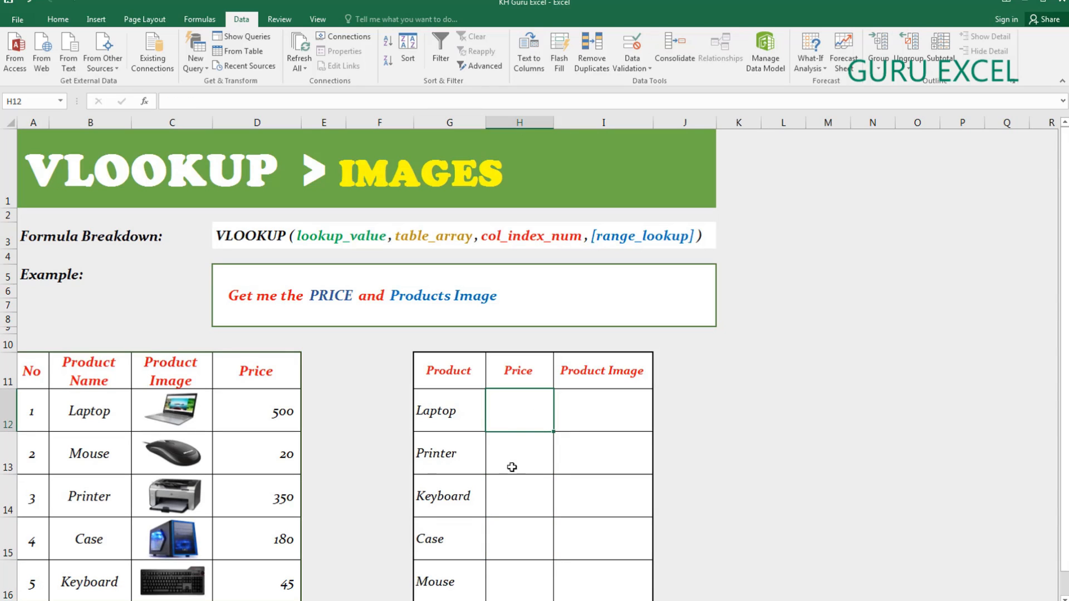
pyautogui.moveTo(523, 408); pyautogui.dragTo(535, 569)
pyautogui.click(523, 417)
pyautogui.write('=')
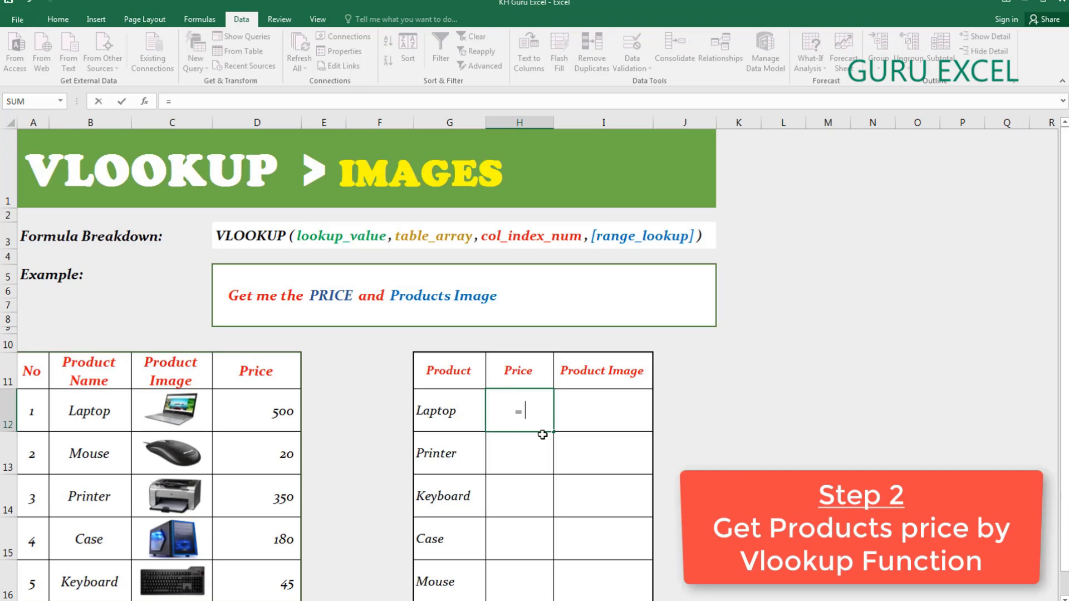
pyautogui.write('vl')
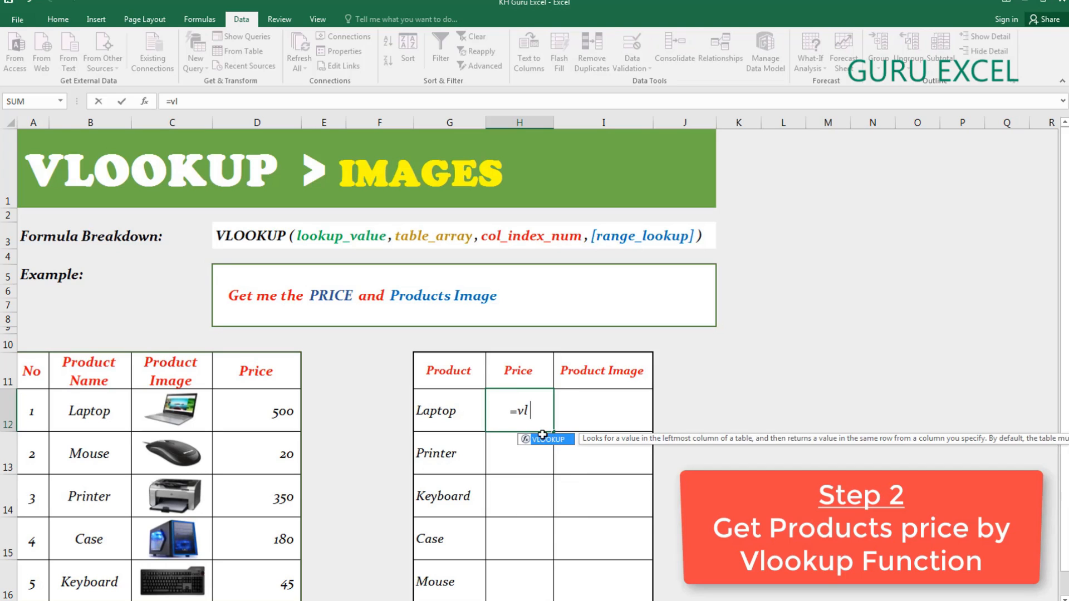
pyautogui.write('ook')
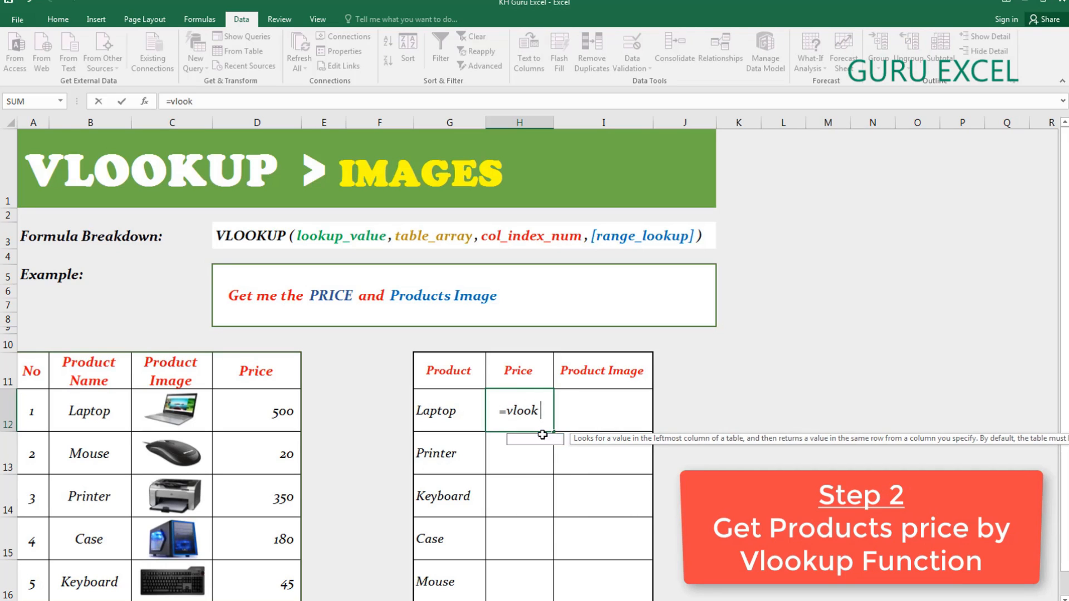
pyautogui.write('up(')
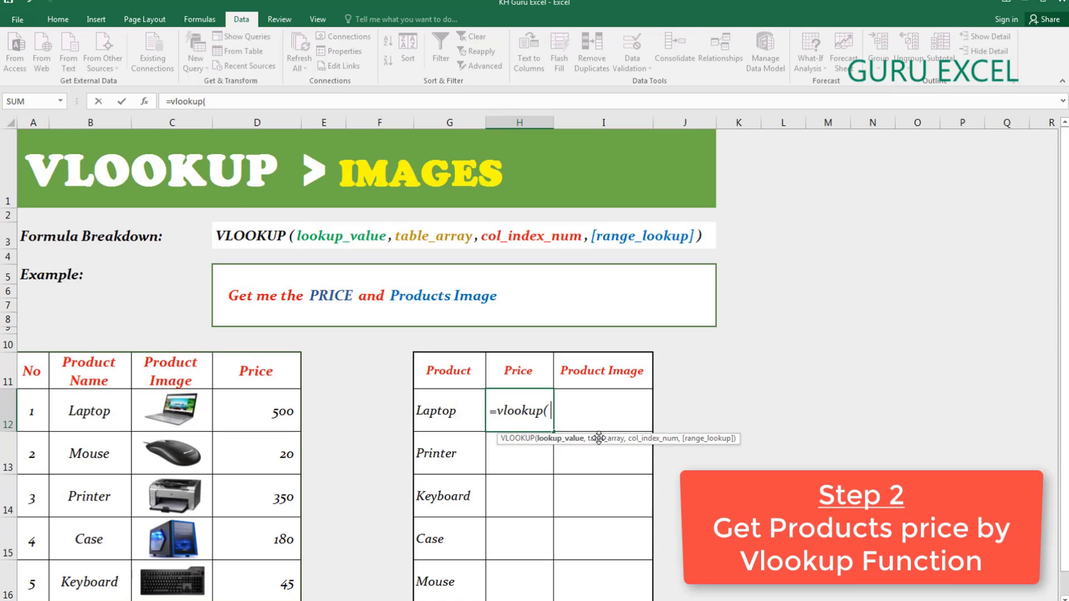
pyautogui.moveTo(593, 438); pyautogui.dragTo(479, 335)
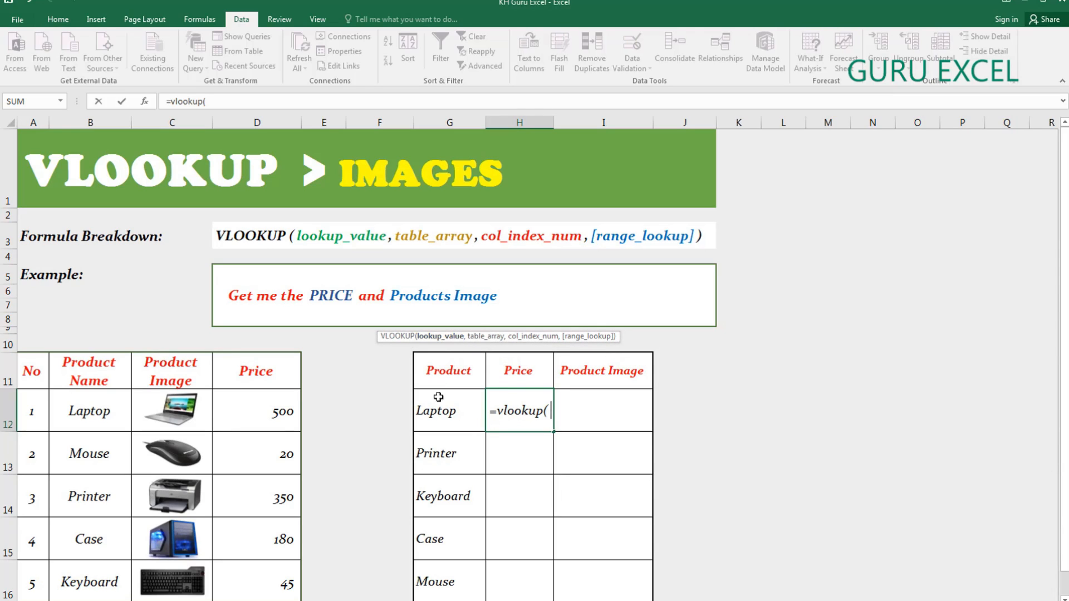
pyautogui.click(439, 416)
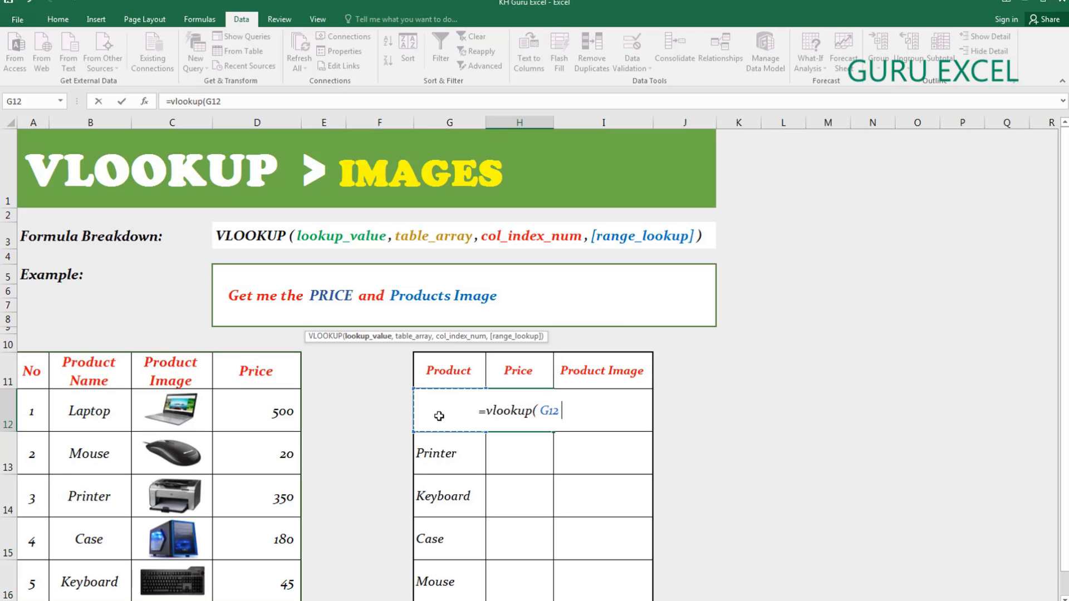
pyautogui.write(',')
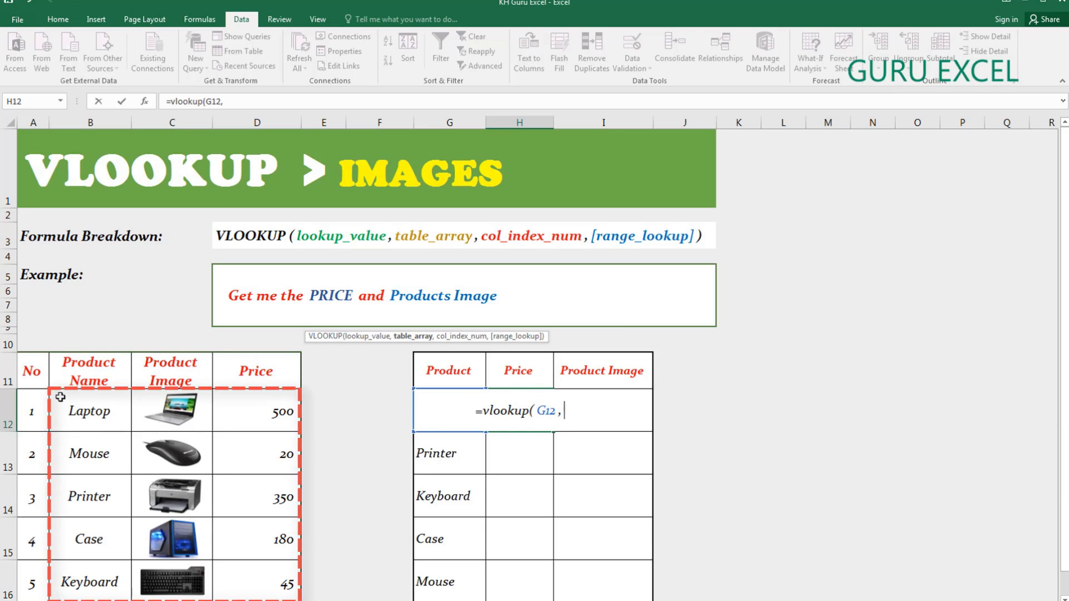
# Step: Add the source table's product name, image and price cells as the formula's table array, locked as $B$12:$D$16
pyautogui.click(86, 430)
pyautogui.moveTo(86, 432)
pyautogui.mouseDown()
pyautogui.moveTo(184, 501)
pyautogui.moveTo(245, 574)
pyautogui.mouseUp()
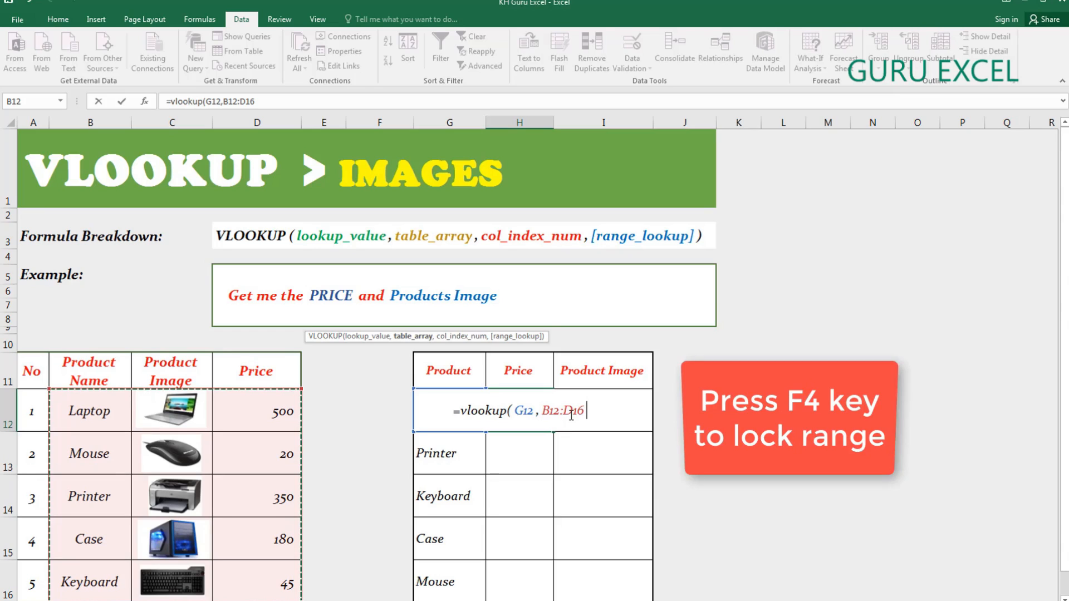
pyautogui.press('F4')
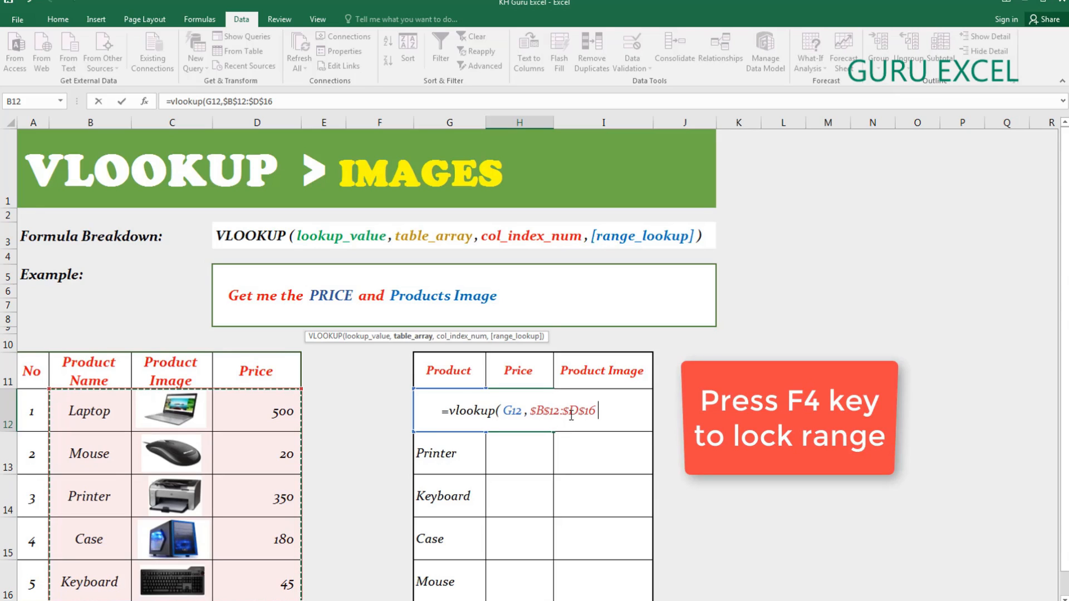
pyautogui.write(',')
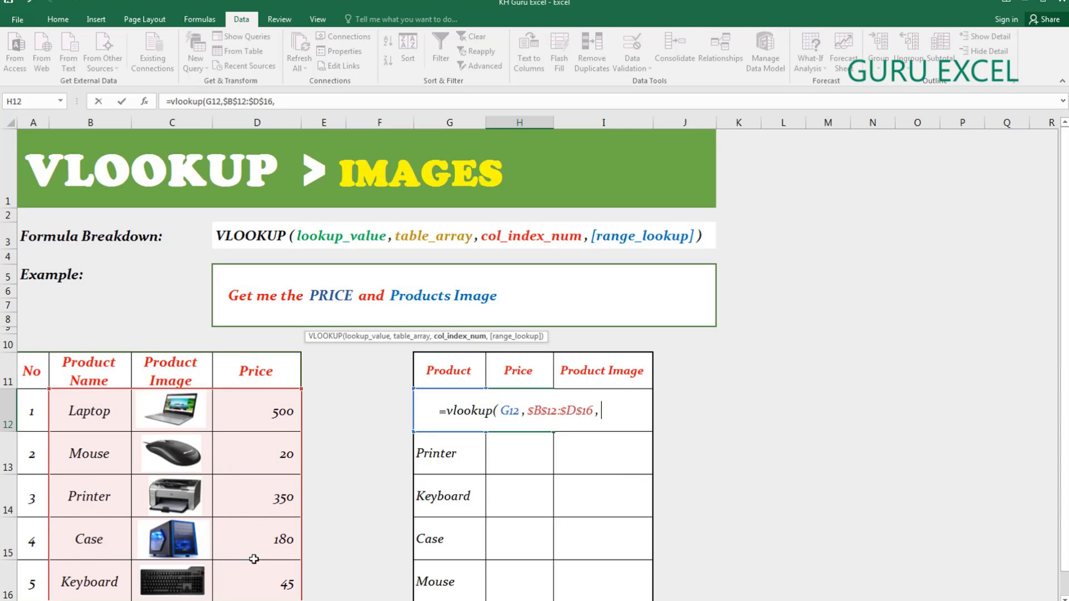
# Step: Finish the VLOOKUP formula with column index 3 and FALSE for an exact match, and enter it
pyautogui.write('3')
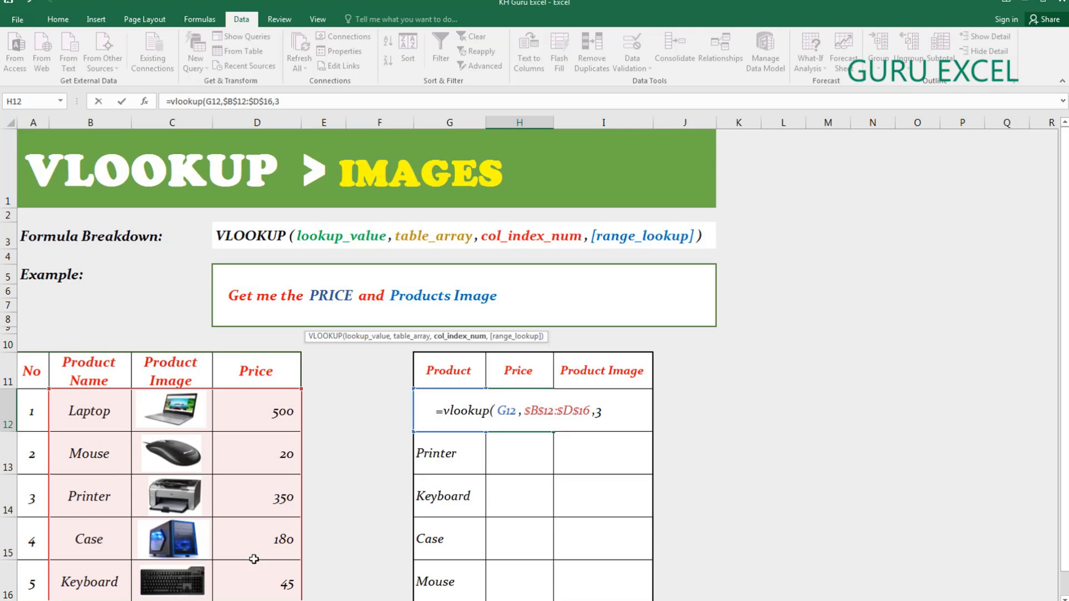
pyautogui.write(',')
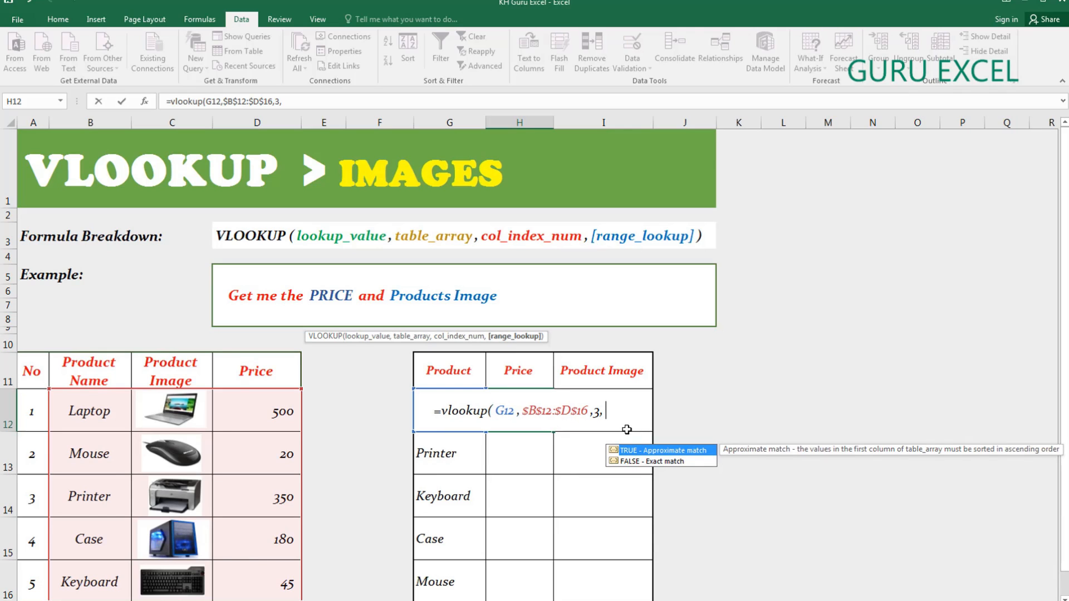
pyautogui.write('FA')
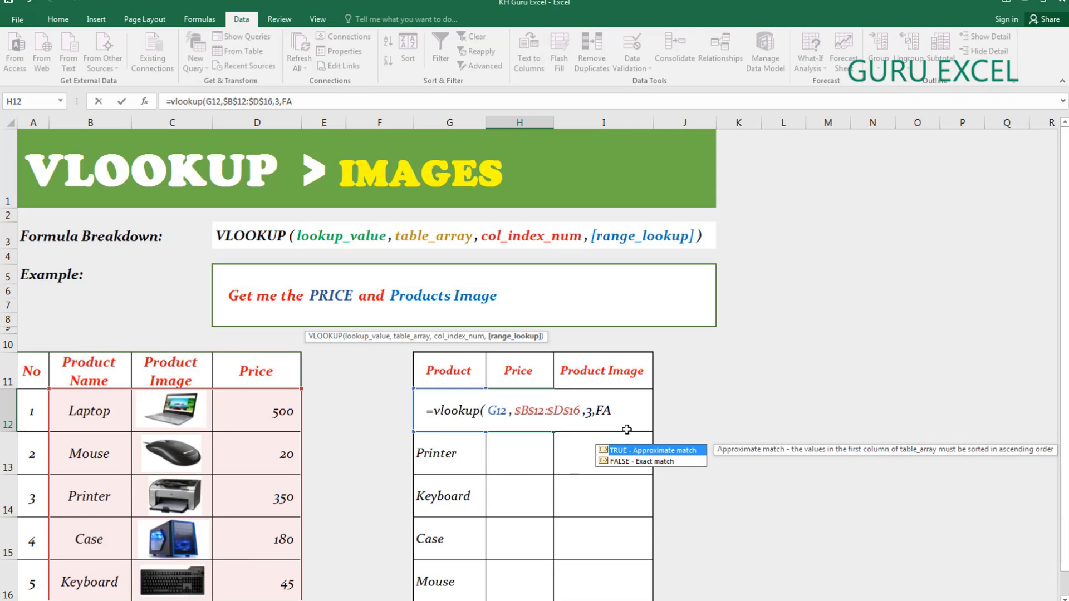
pyautogui.write('LSE)')
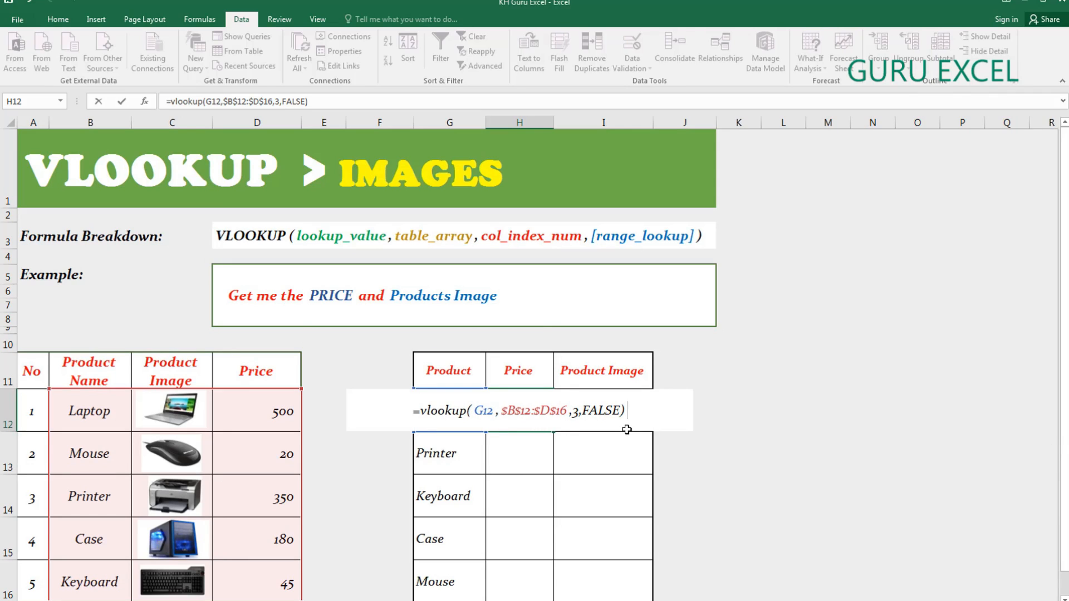
pyautogui.press('Return')
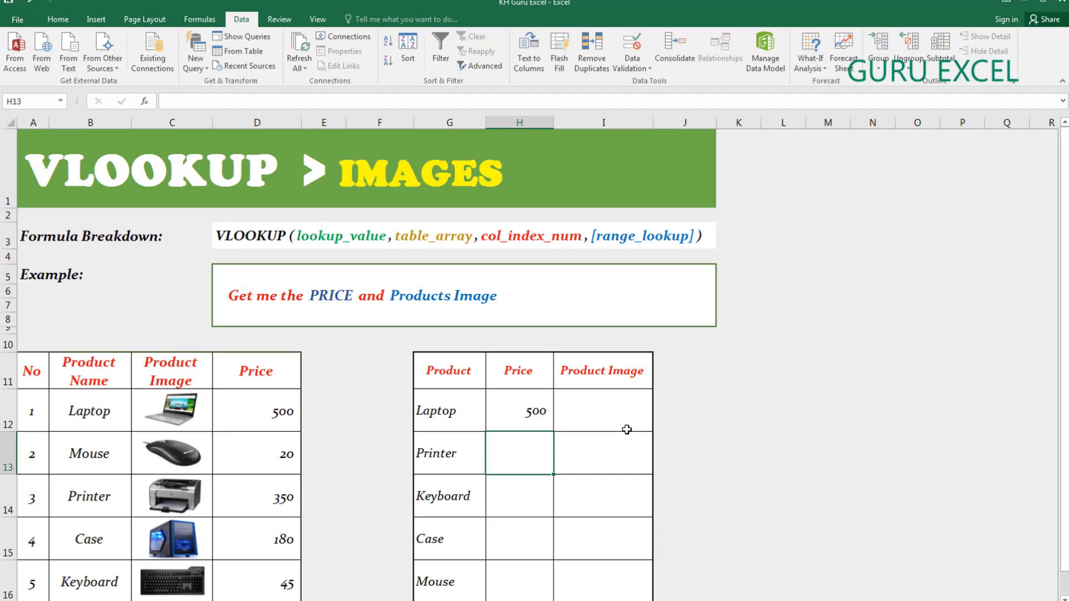
# Step: Test the price lookup by changing the product in G12 to Mouse and finally to Case
pyautogui.click(448, 411)
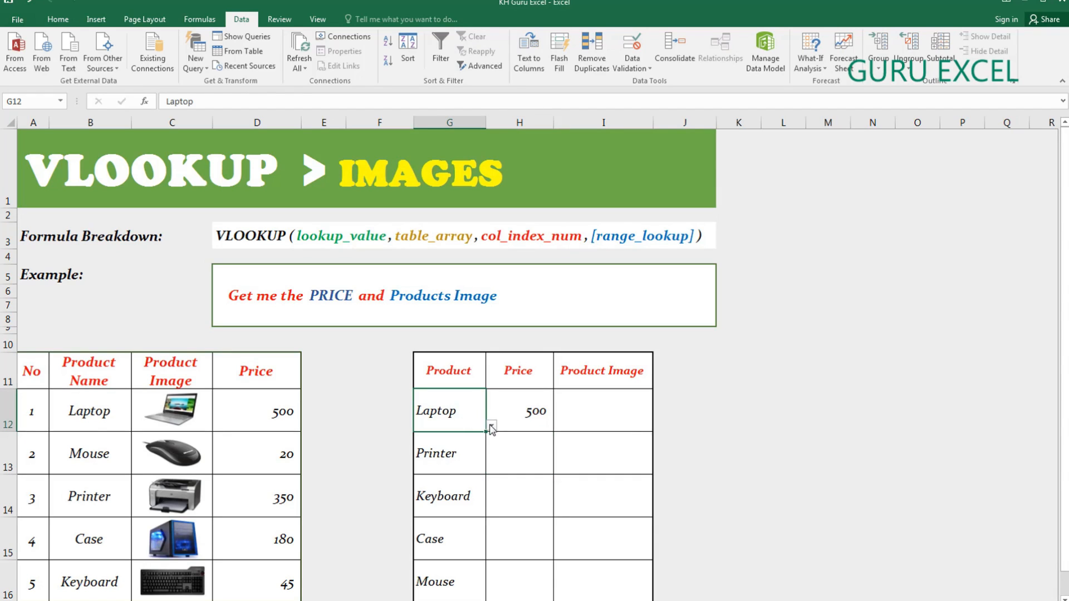
pyautogui.click(491, 427)
pyautogui.click(451, 447)
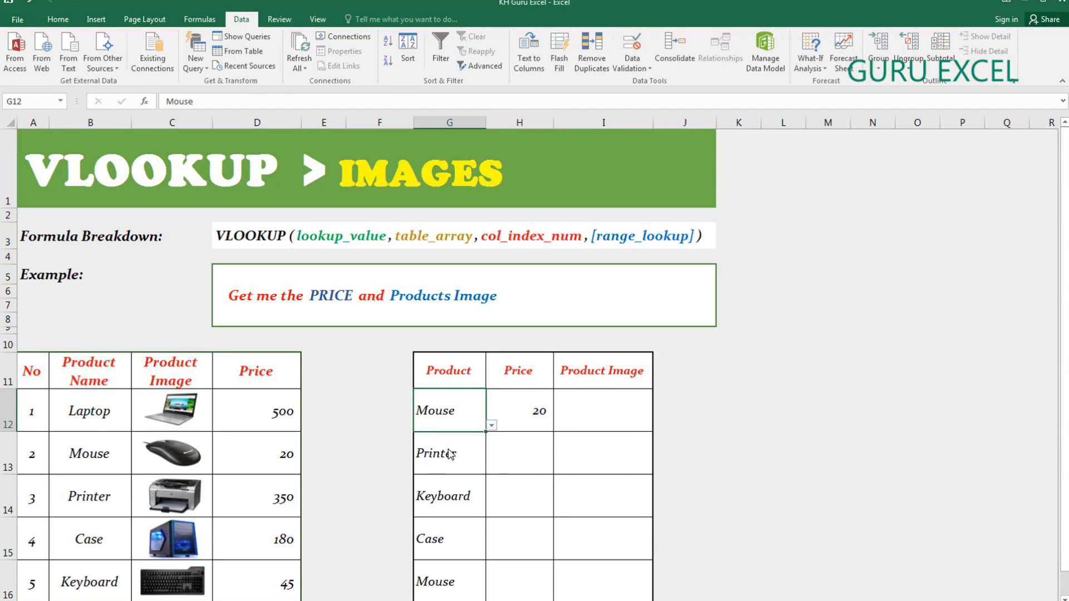
pyautogui.click(492, 426)
pyautogui.click(452, 464)
# Step: Copy the VLOOKUP formula from H12 and paste it as formulas only into price cells H13:H16
pyautogui.click(516, 454)
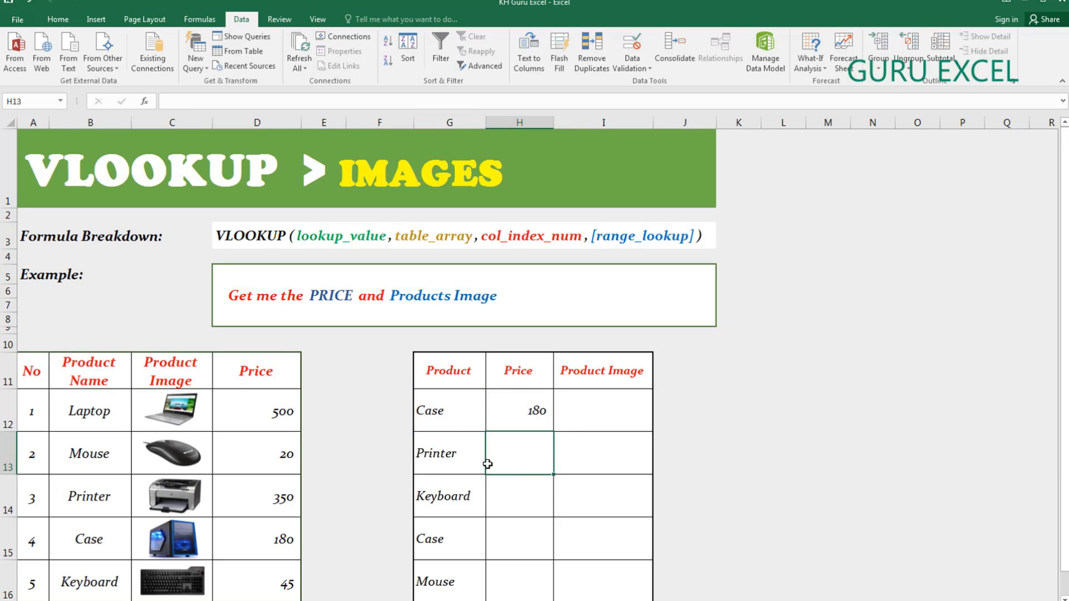
pyautogui.click(531, 415)
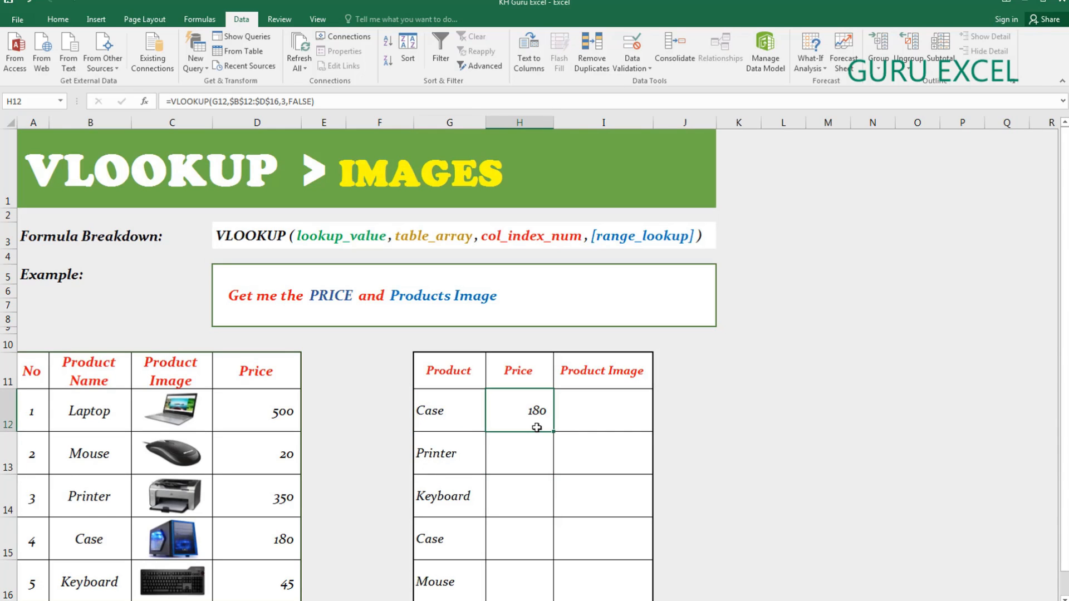
pyautogui.hotkey('ctrl', 'c')
pyautogui.click(521, 453)
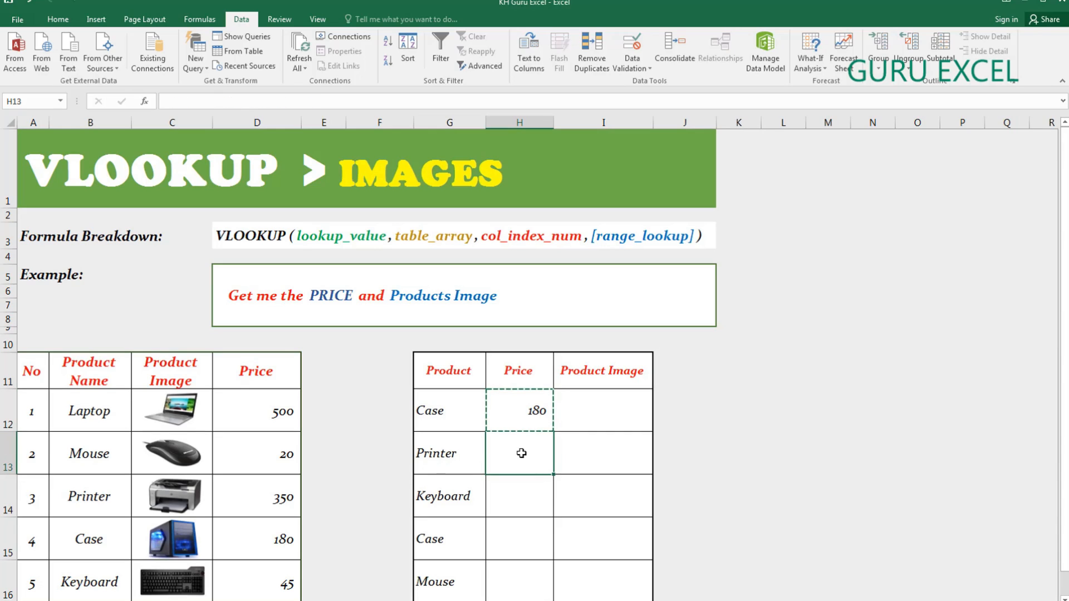
pyautogui.moveTo(521, 453); pyautogui.dragTo(515, 576)
pyautogui.rightClick(519, 472)
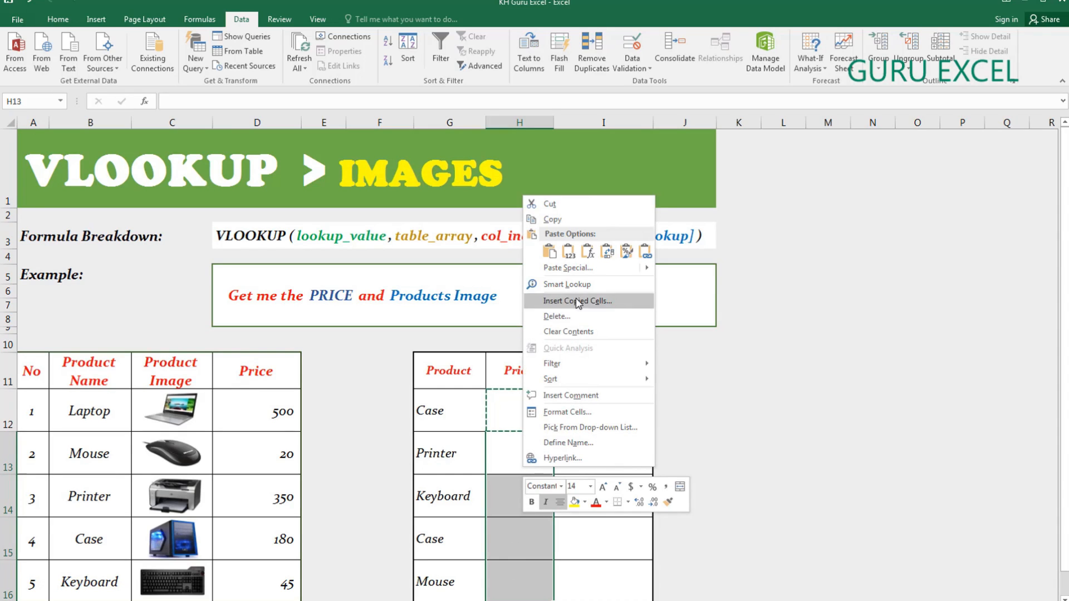
pyautogui.click(587, 251)
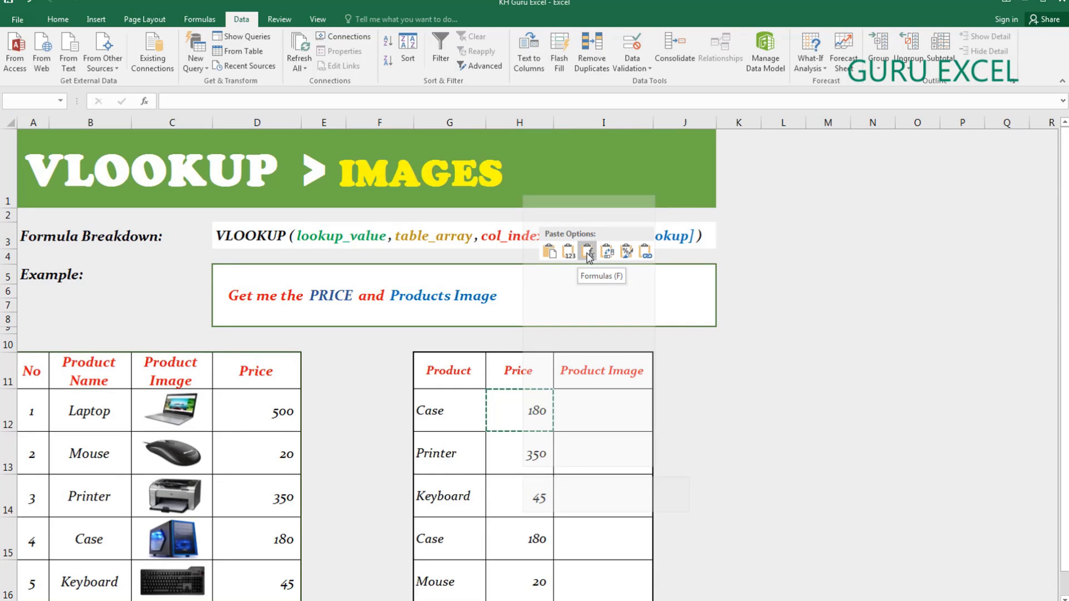
pyautogui.click(537, 539)
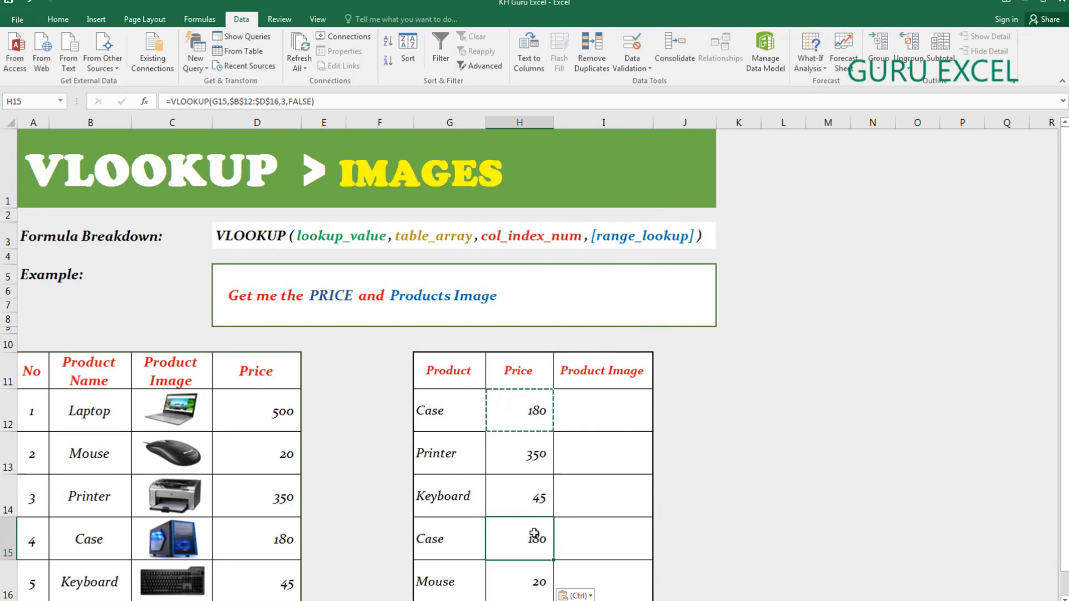
# Step: Change the product in G13 to Mouse and in G14 to Case using their dropdown lists
pyautogui.click(445, 465)
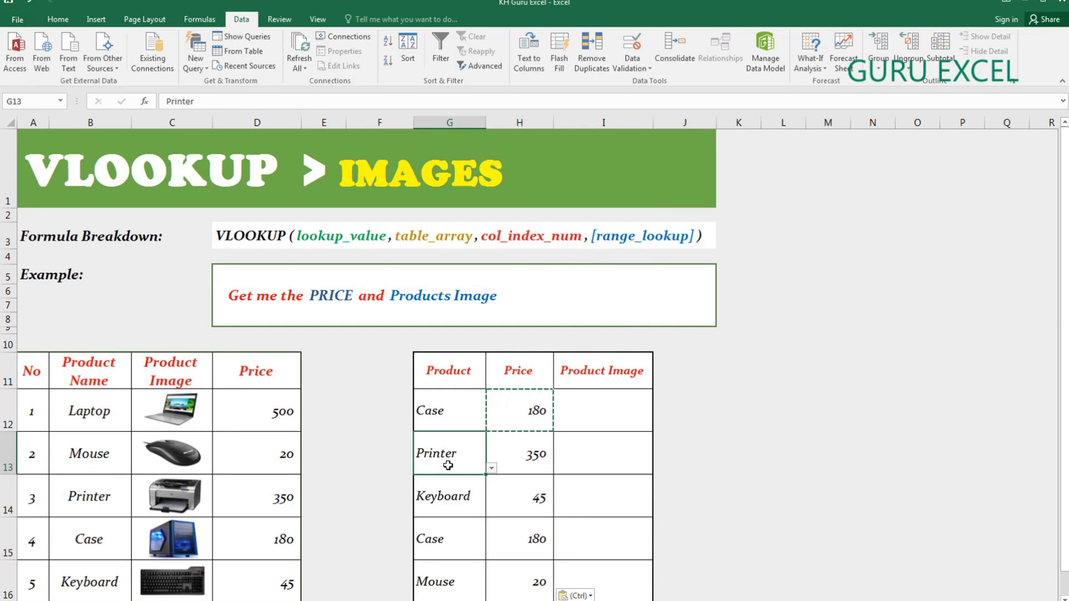
pyautogui.press('Escape')
pyautogui.click(492, 468)
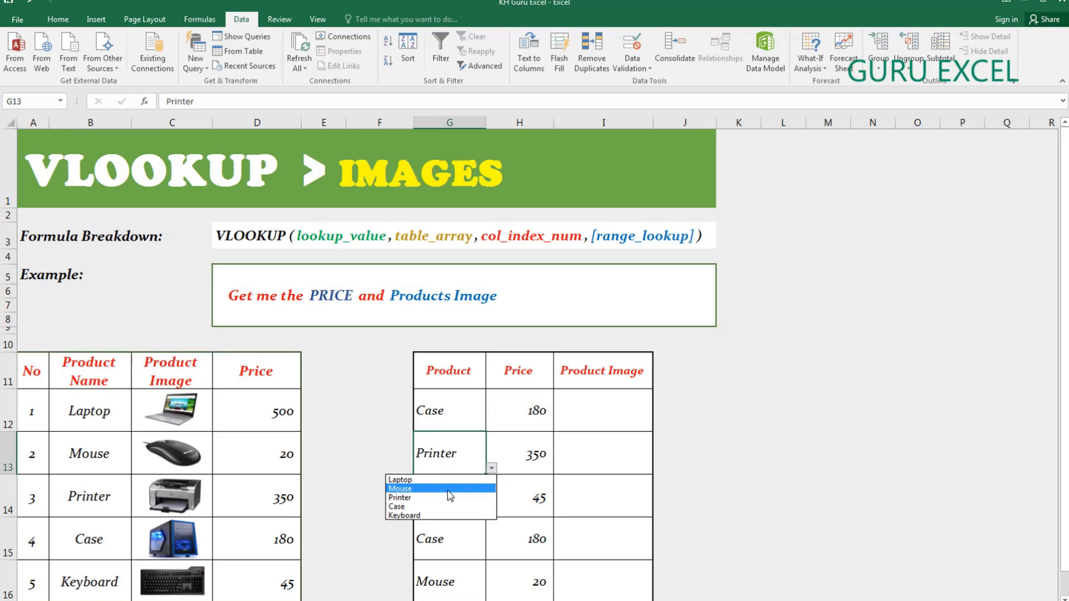
pyautogui.click(449, 490)
pyautogui.click(469, 495)
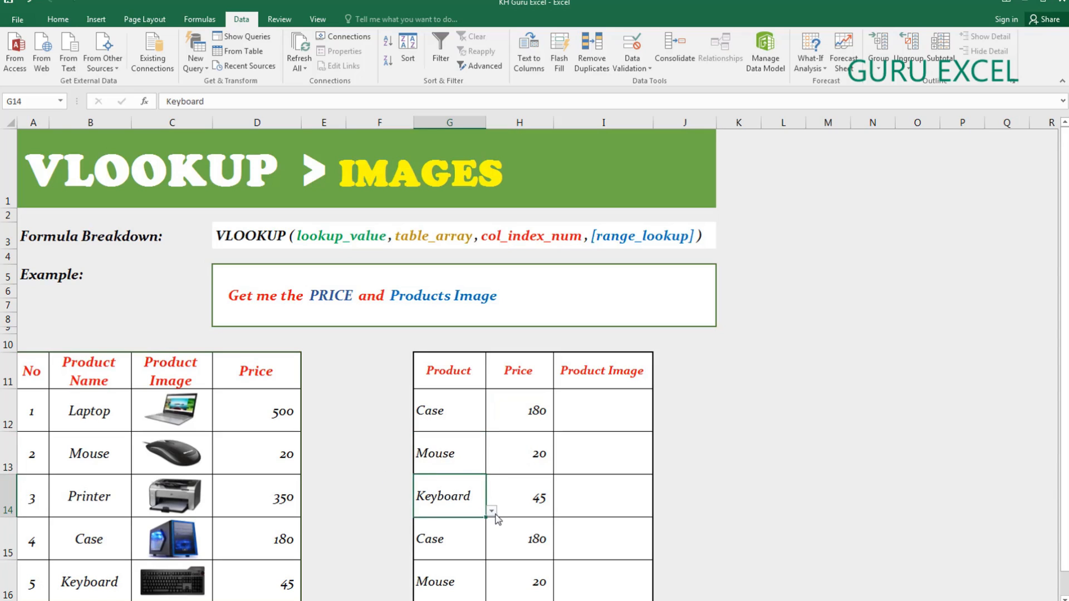
pyautogui.click(492, 511)
pyautogui.click(439, 549)
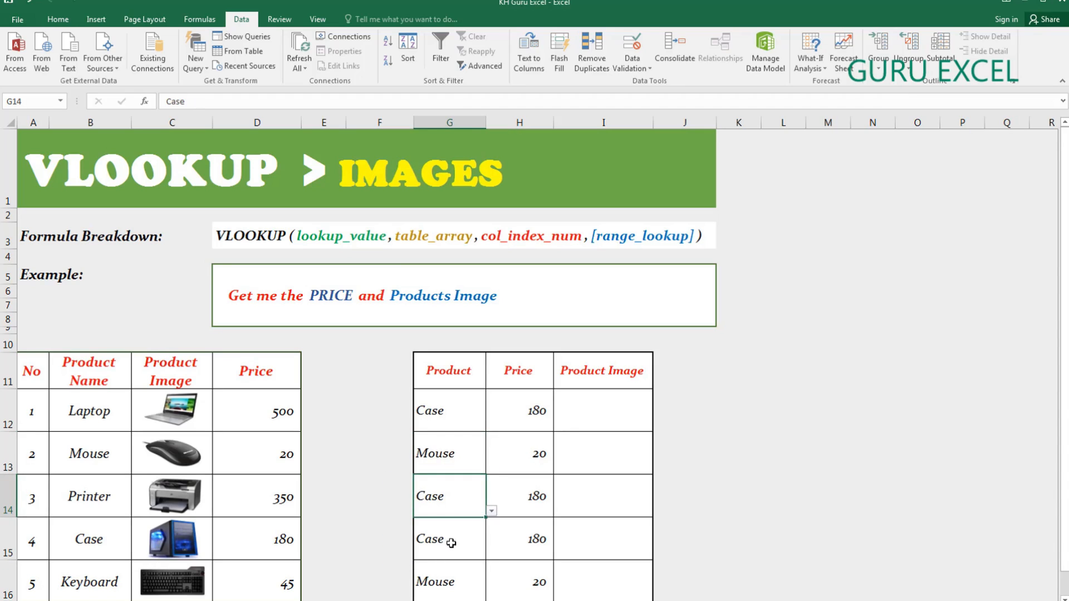
# Step: Change the product in G15 to Printer and in G16 to Keyboard using their dropdown lists
pyautogui.click(483, 548)
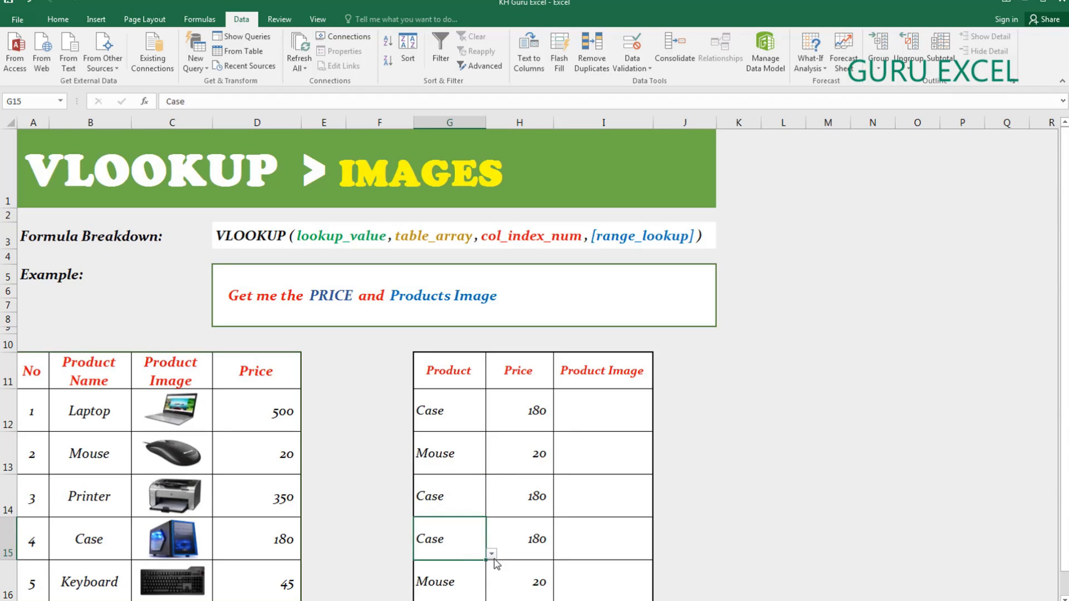
pyautogui.click(492, 555)
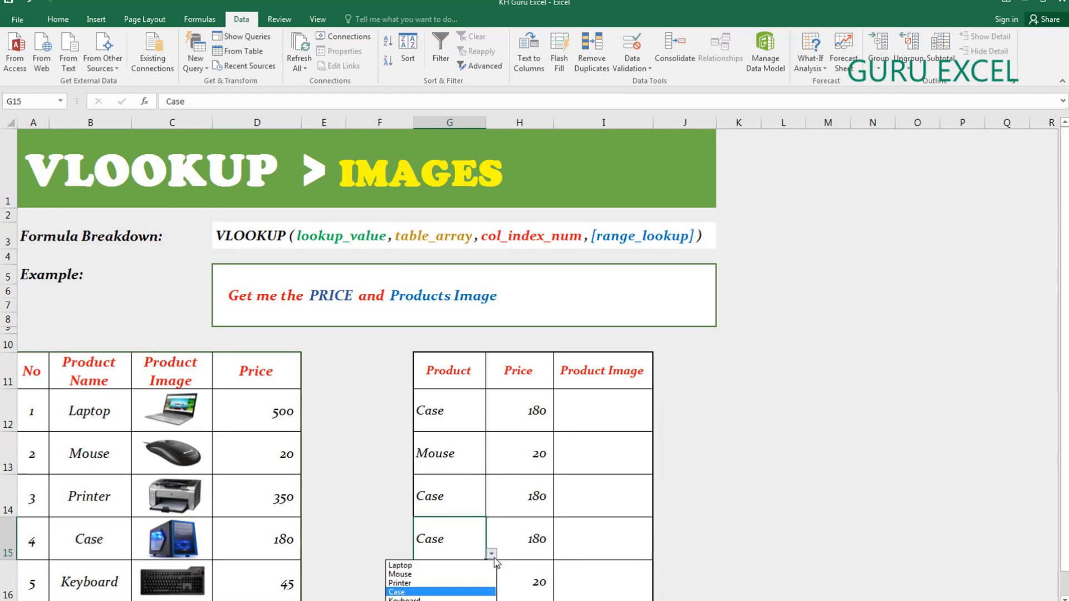
pyautogui.click(428, 585)
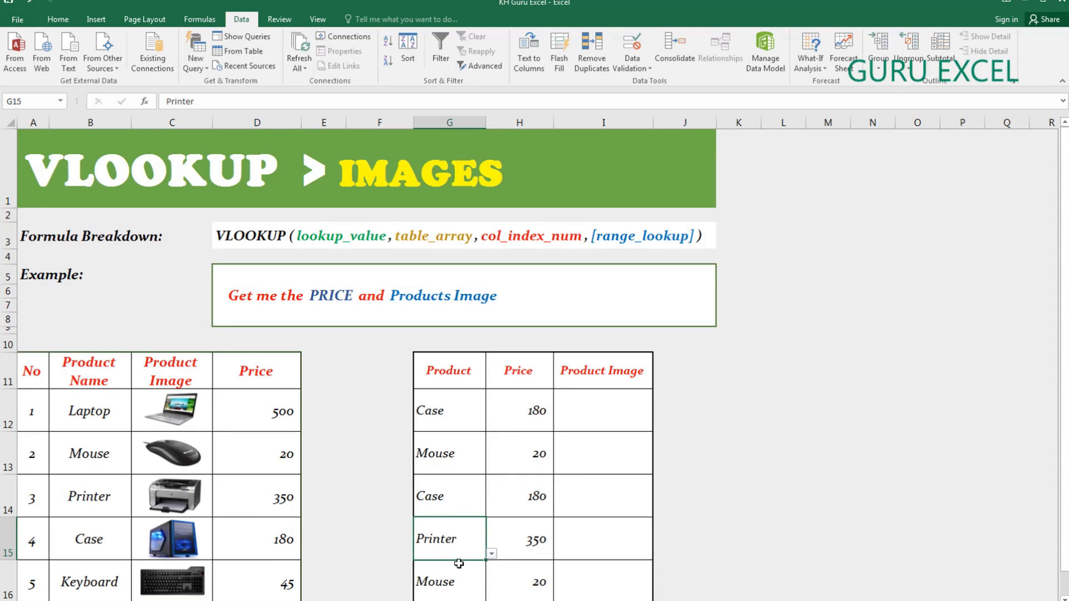
pyautogui.click(458, 583)
pyautogui.click(492, 596)
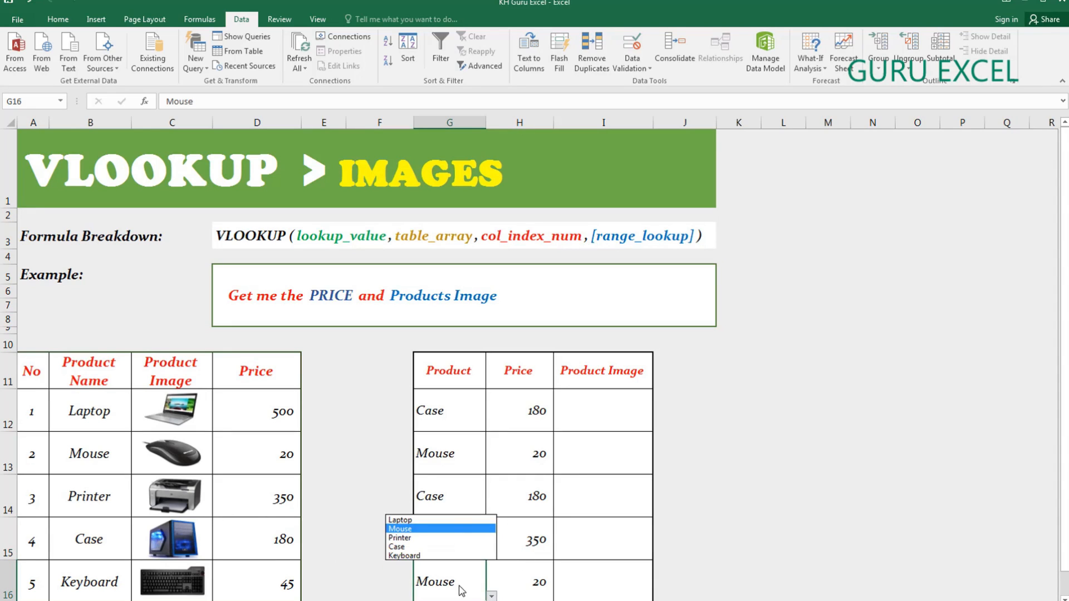
pyautogui.click(429, 555)
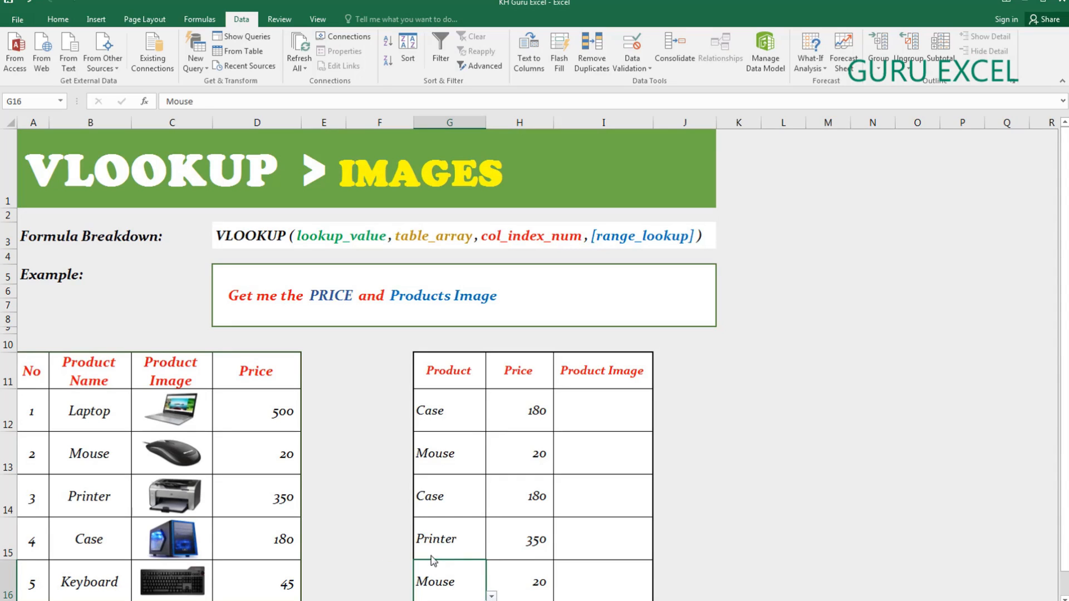
pyautogui.click(560, 529)
pyautogui.moveTo(593, 437); pyautogui.dragTo(607, 420)
pyautogui.click(608, 414)
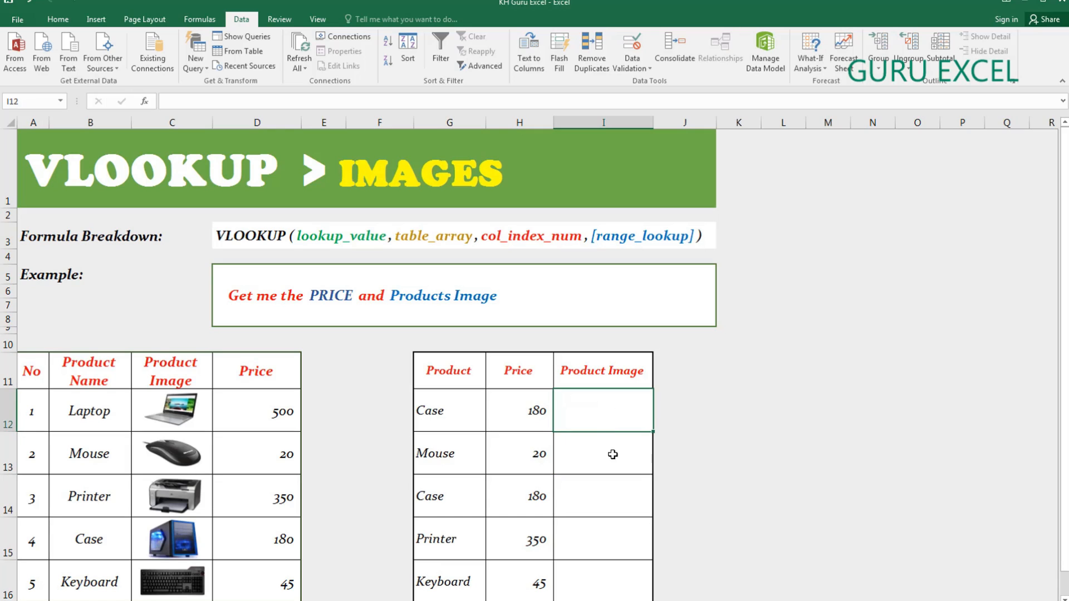
pyautogui.moveTo(586, 409); pyautogui.dragTo(589, 576)
pyautogui.click(590, 411)
pyautogui.moveTo(596, 412); pyautogui.dragTo(598, 569)
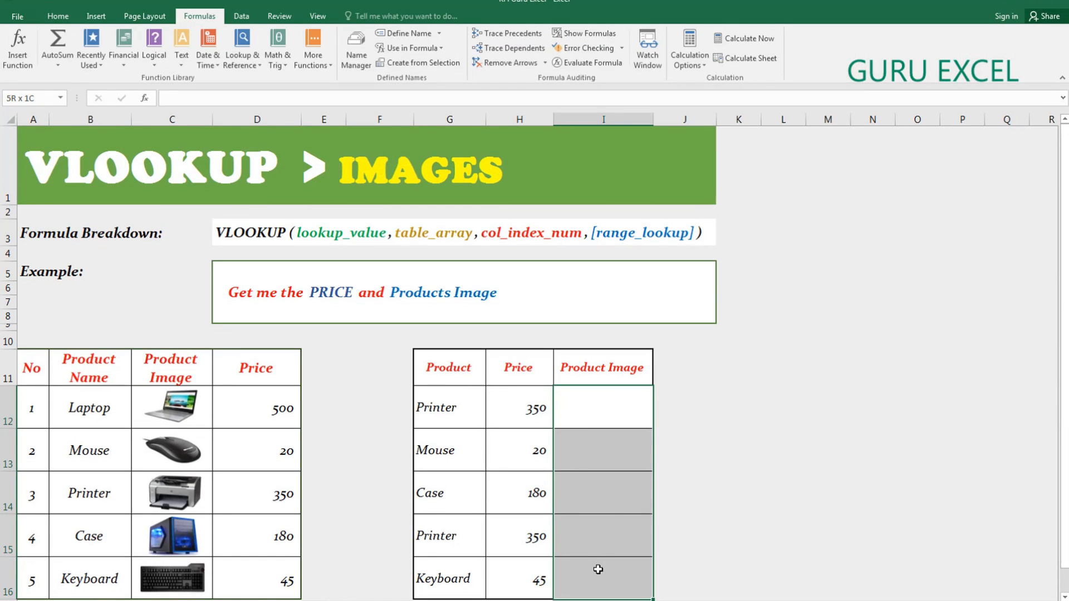
# Step: Start an INDEX formula in the first Product Image cell, I12
pyautogui.click(587, 410)
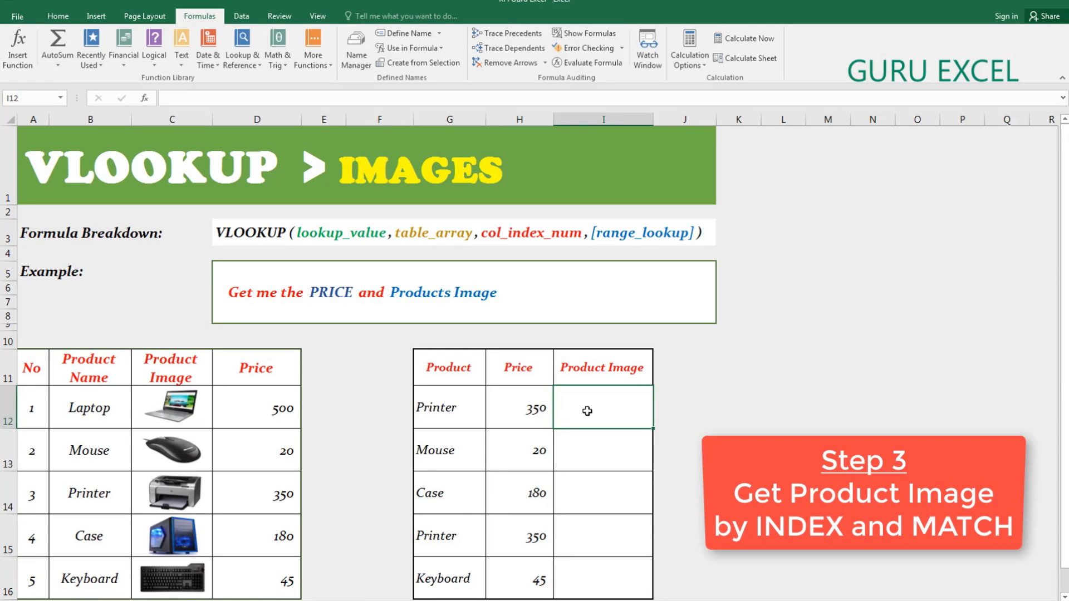
pyautogui.write('=')
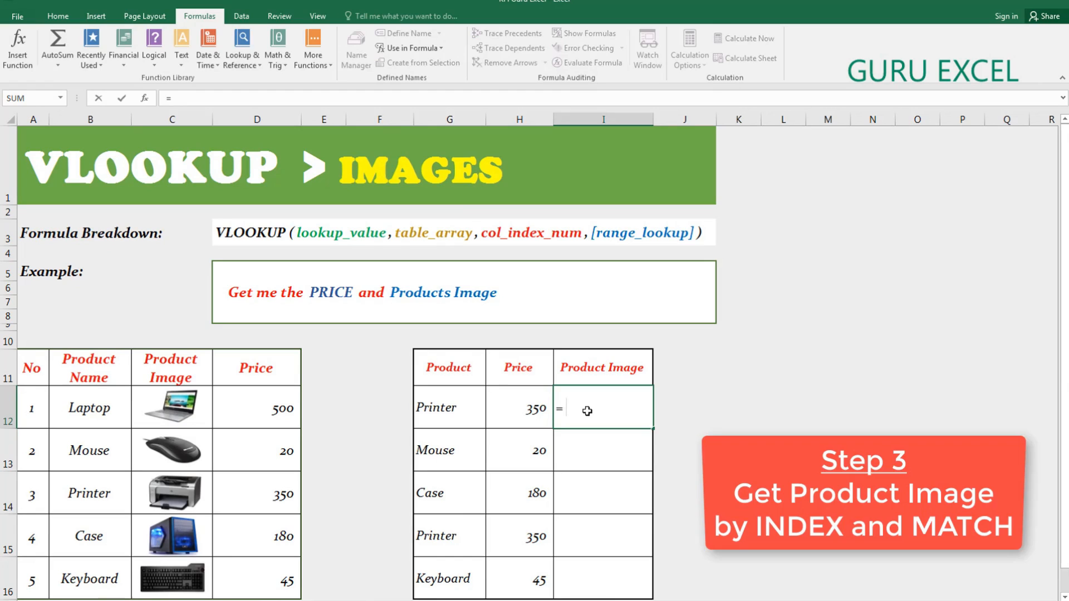
pyautogui.write('IN')
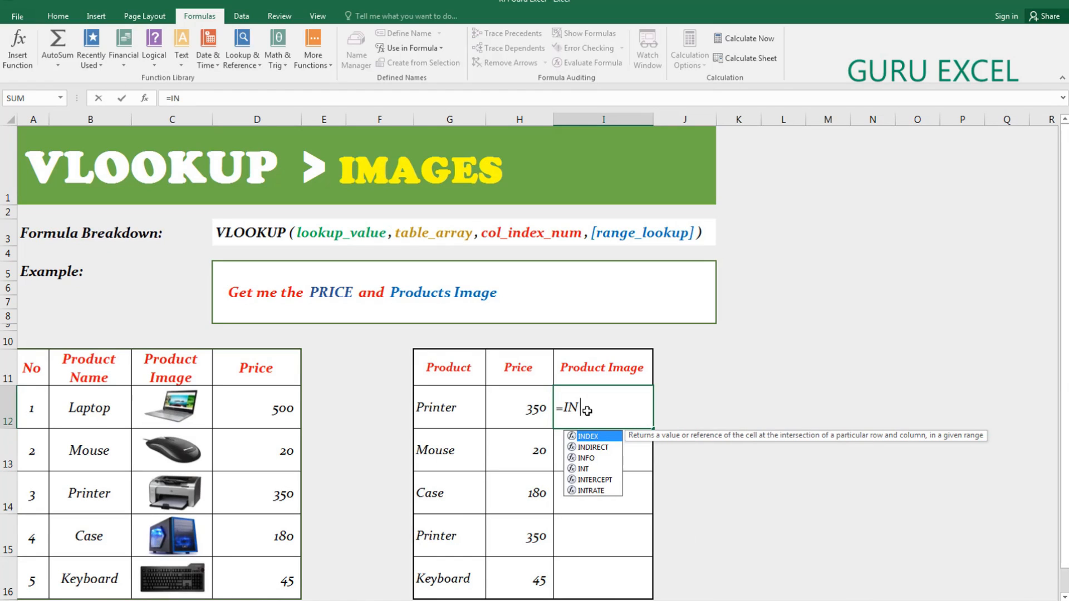
pyautogui.write('DEX')
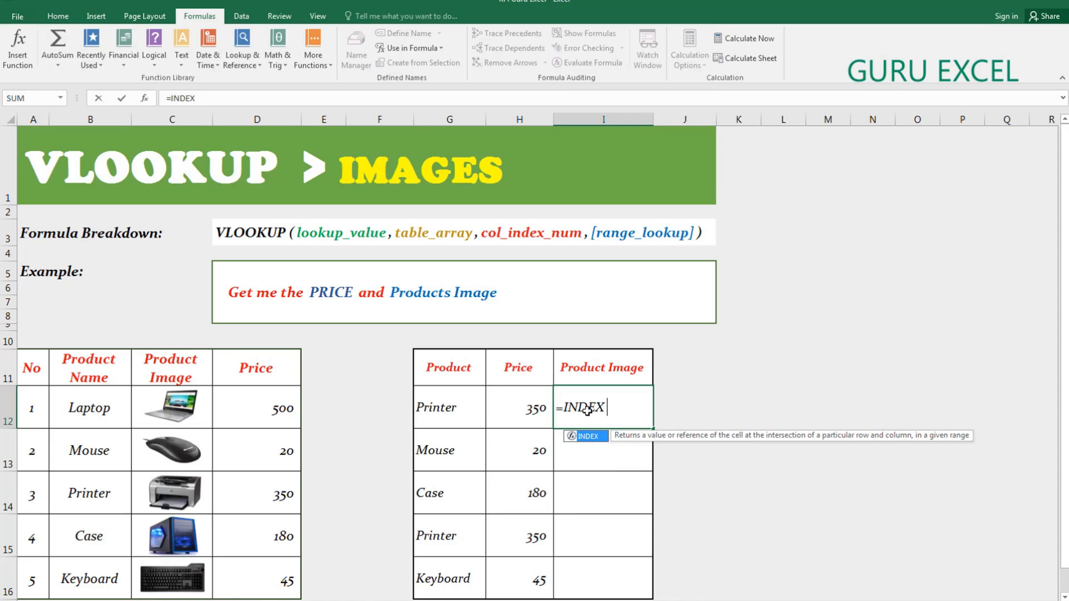
pyautogui.write('(')
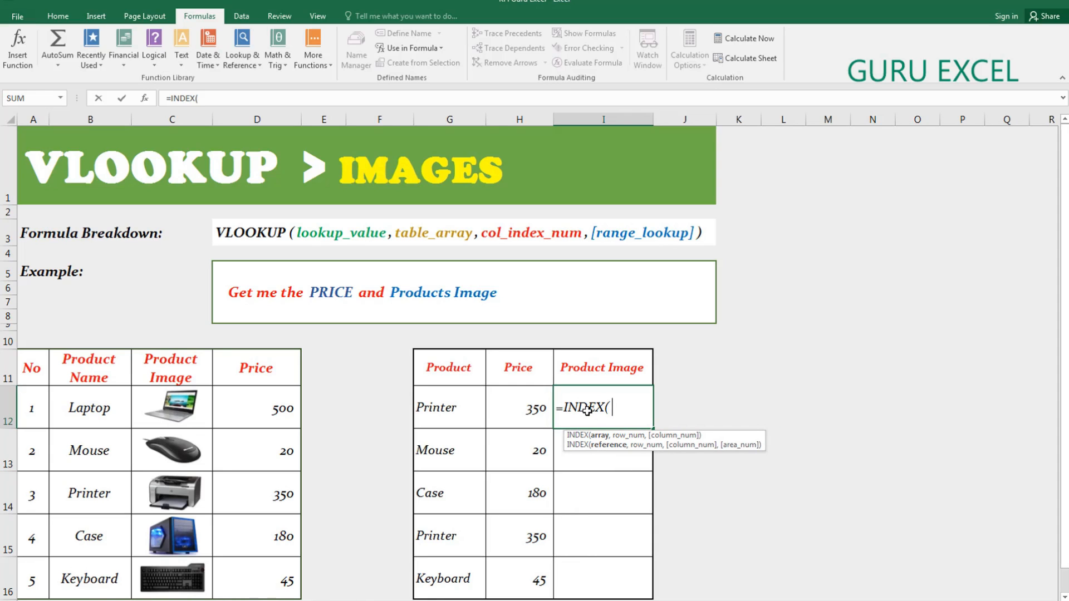
# Step: Add the source table's product image cells as the INDEX array, locked as $C$12:$C$16
pyautogui.click(246, 409)
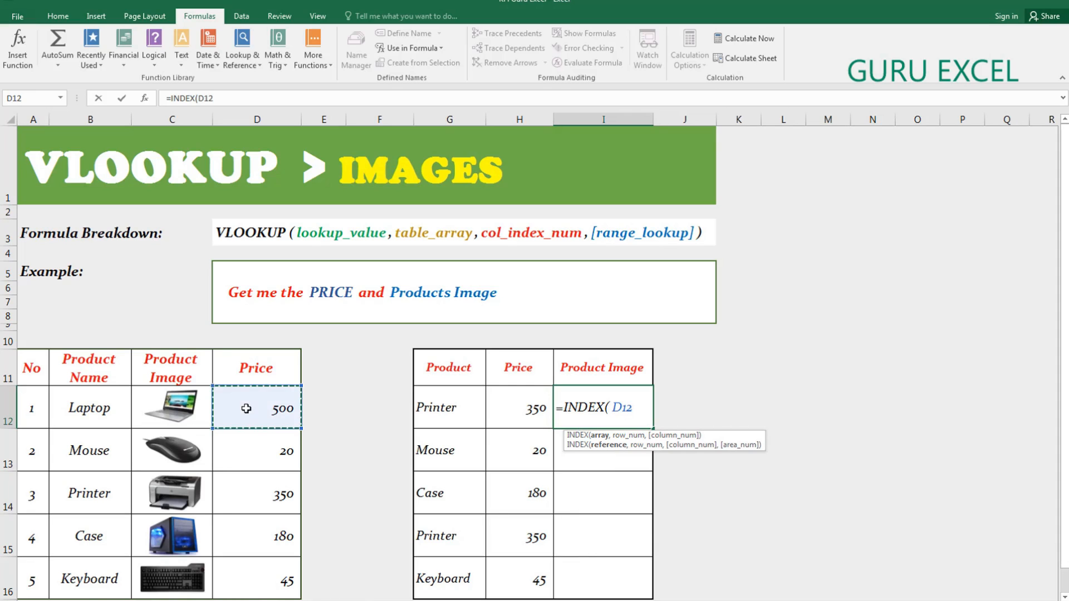
pyautogui.press('Left')
pyautogui.hotkey('shift', 'Down')
pyautogui.hotkey('shift', 'Down')
pyautogui.hotkey('shift', 'Down')
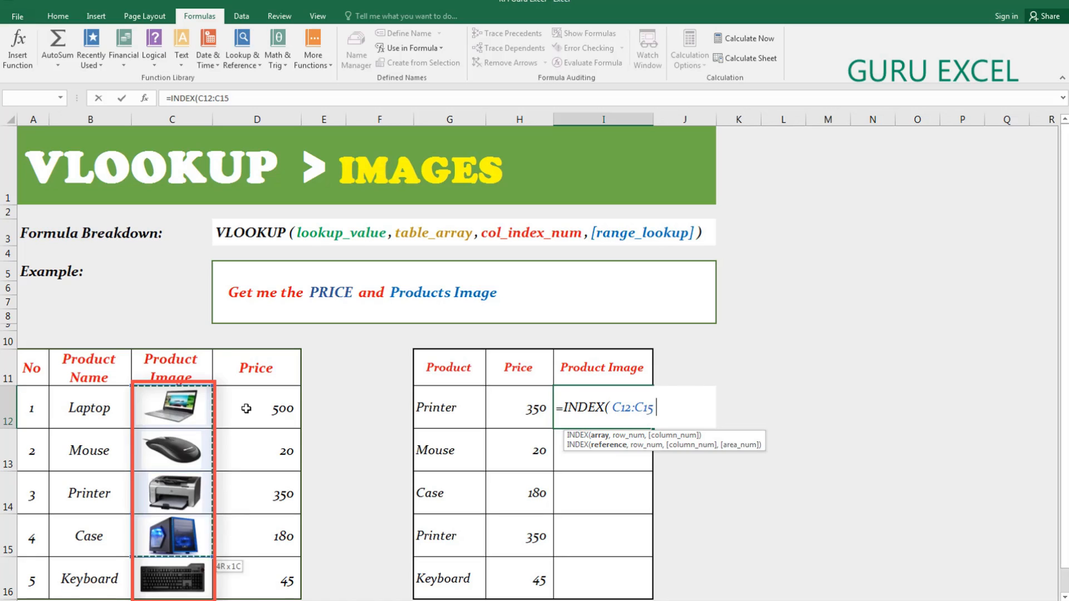
pyautogui.hotkey('shift', 'Down')
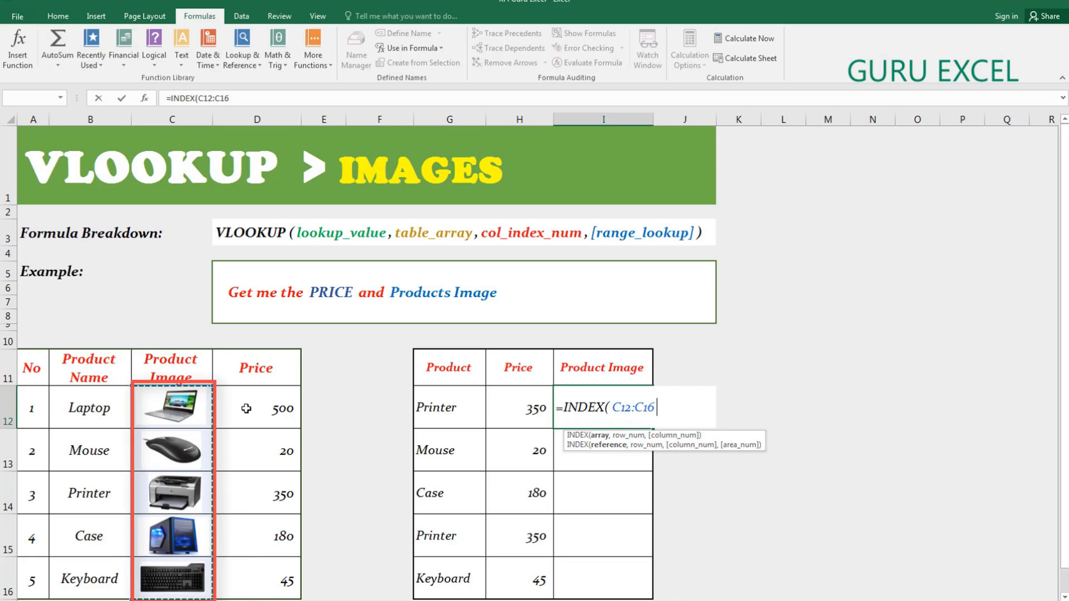
pyautogui.press('F4')
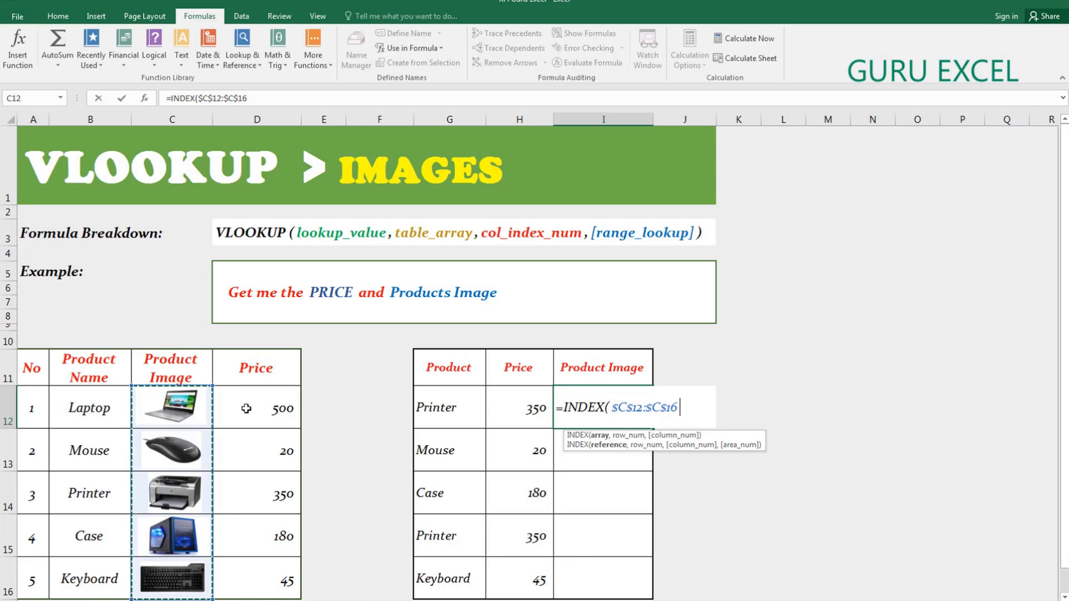
pyautogui.write(',')
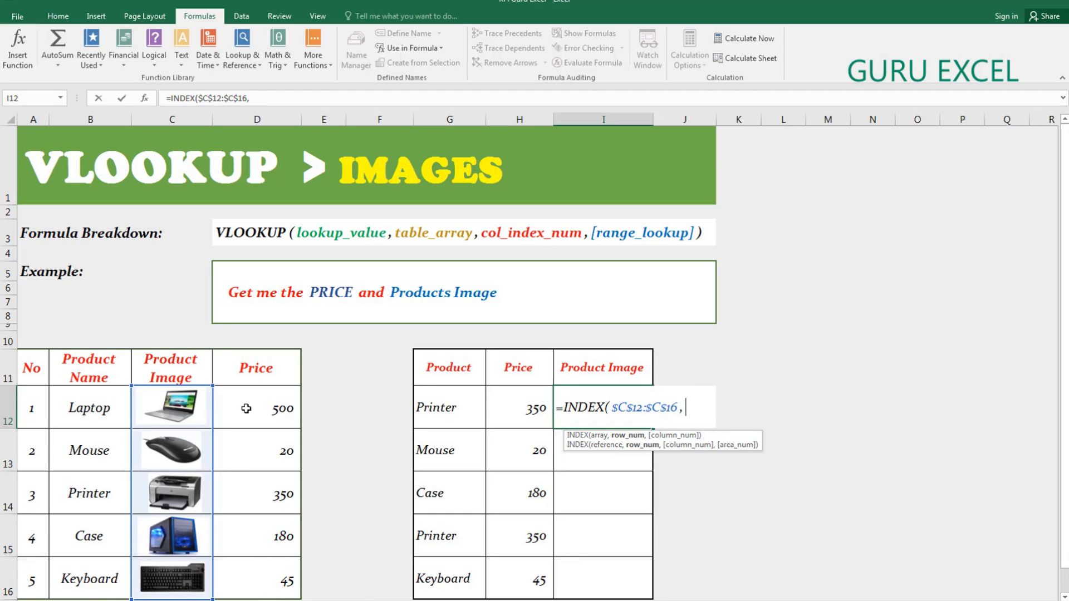
# Step: Nest a MATCH function as the row number argument of the INDEX formula
pyautogui.write('M')
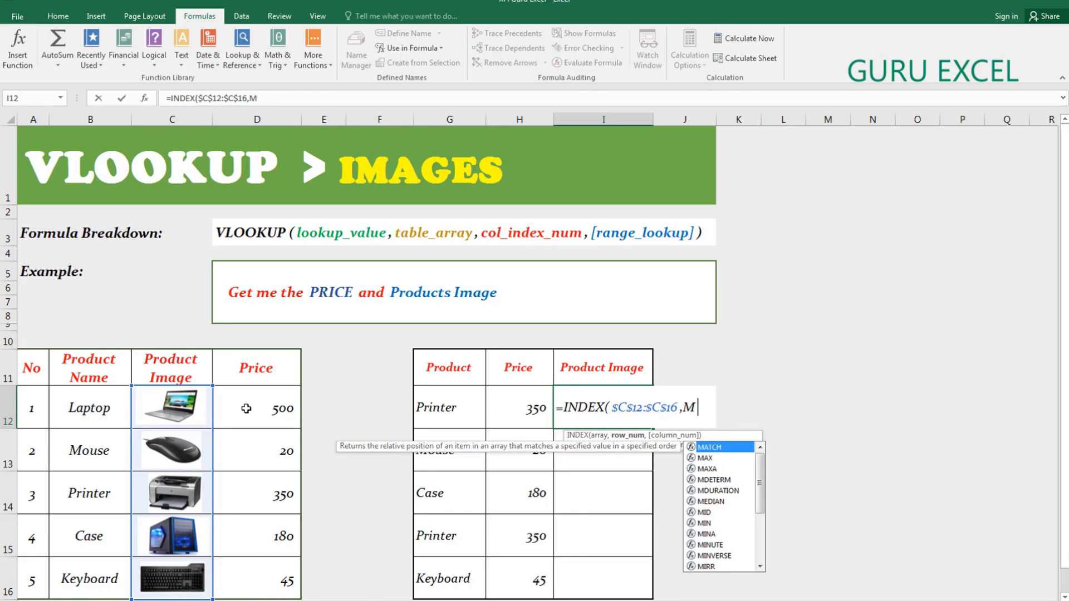
pyautogui.write('S')
pyautogui.press('BackSpace')
pyautogui.write('ATCH')
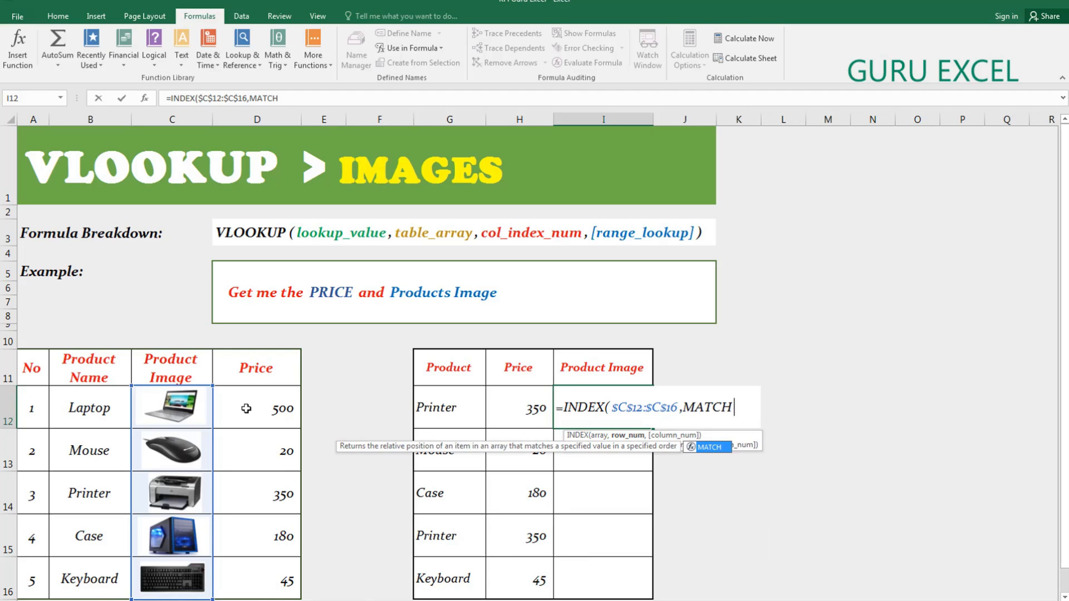
pyautogui.write('(')
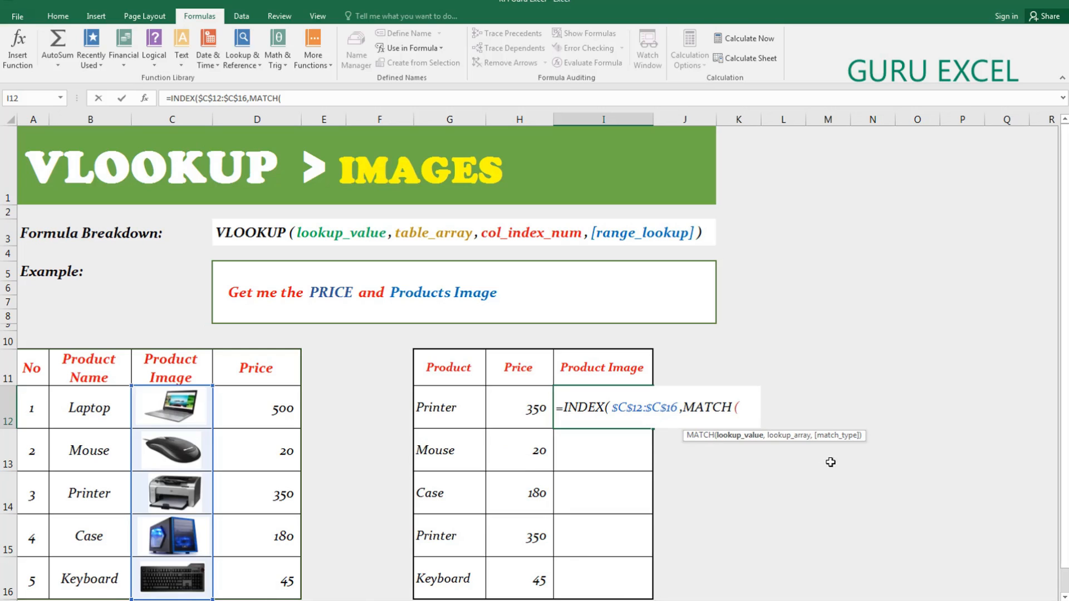
# Step: Give MATCH the locked product cell $G$12 as lookup value and the product names $B$12:$B$16 as lookup array
pyautogui.moveTo(796, 435); pyautogui.dragTo(604, 338)
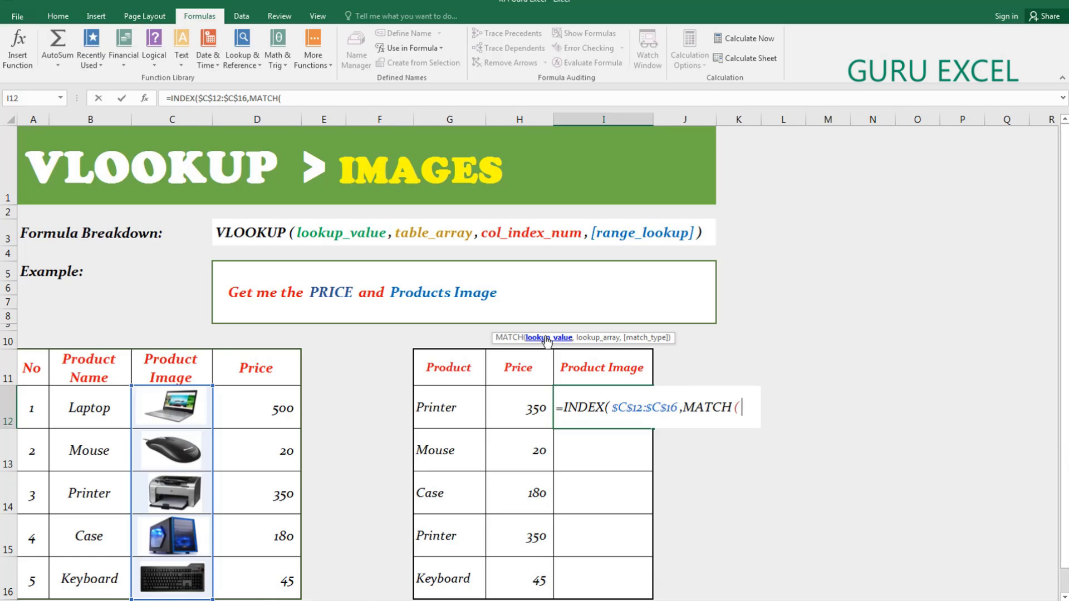
pyautogui.click(444, 407)
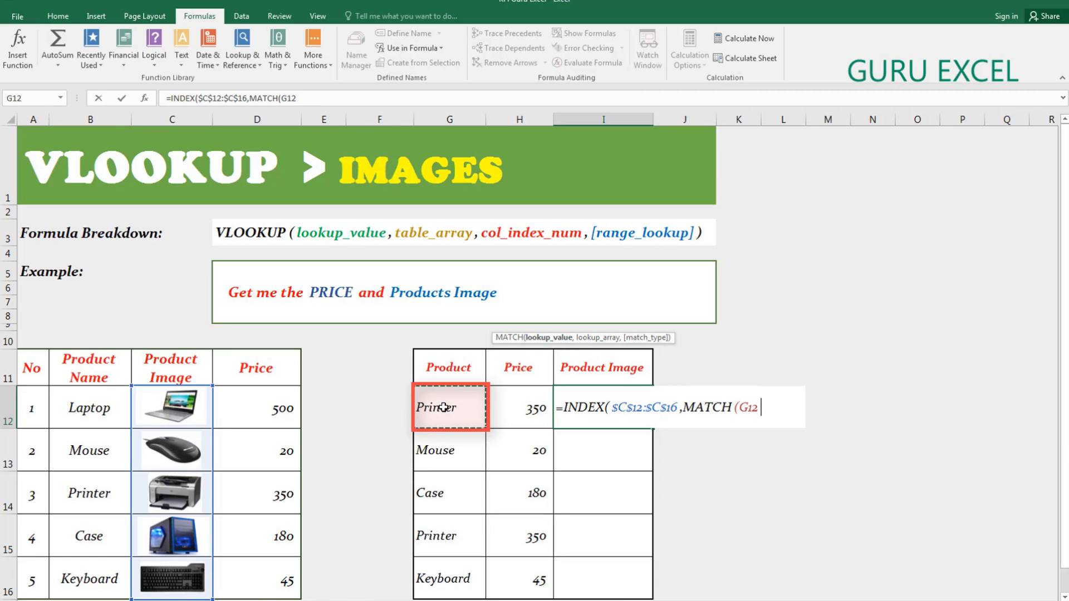
pyautogui.press('F4')
pyautogui.write(',')
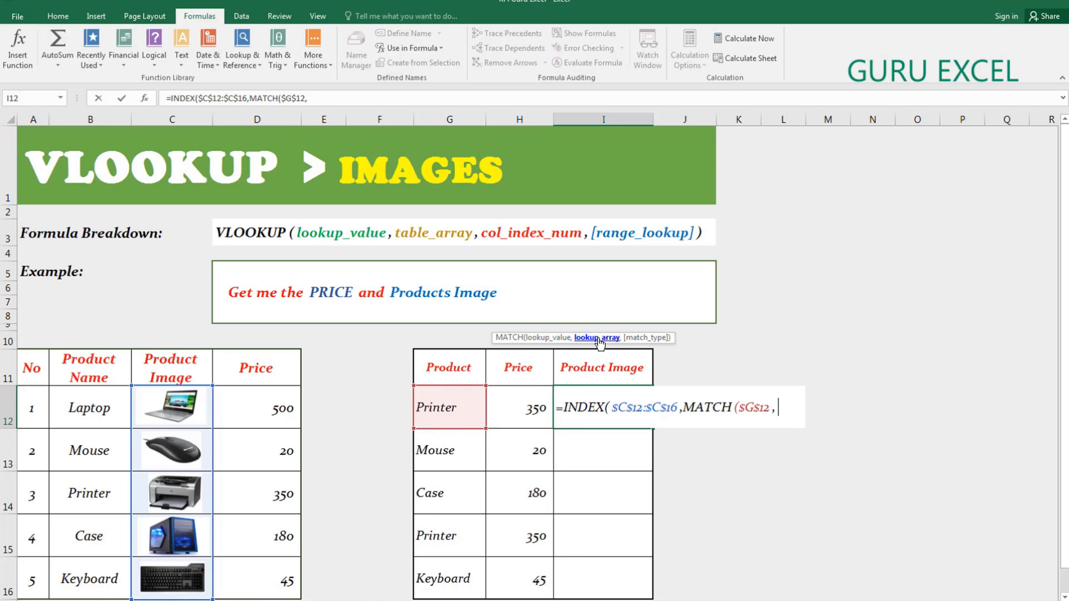
pyautogui.moveTo(80, 407); pyautogui.dragTo(82, 571)
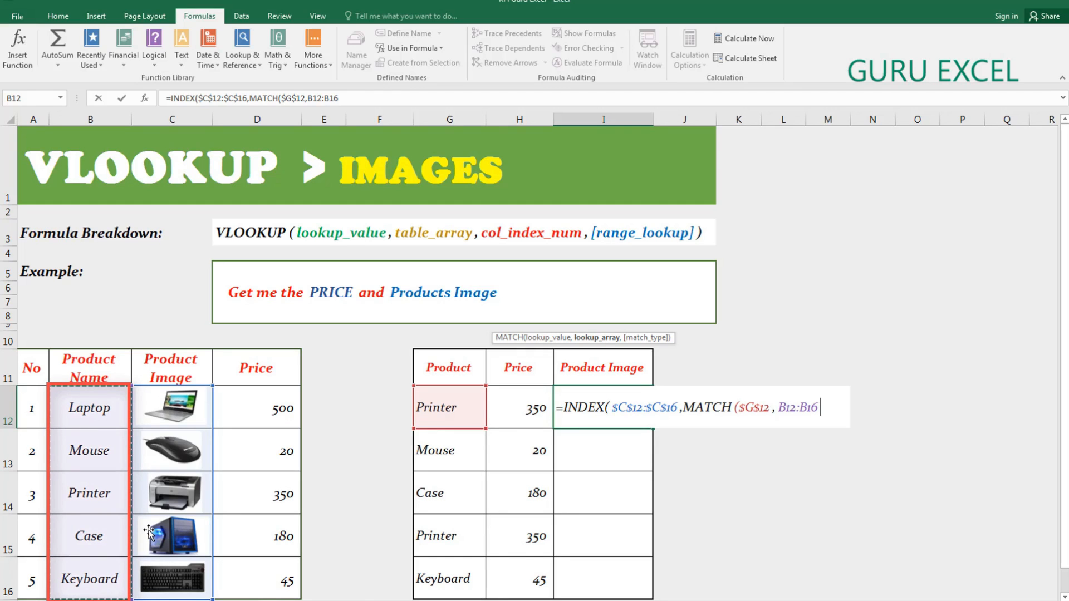
pyautogui.press('F4')
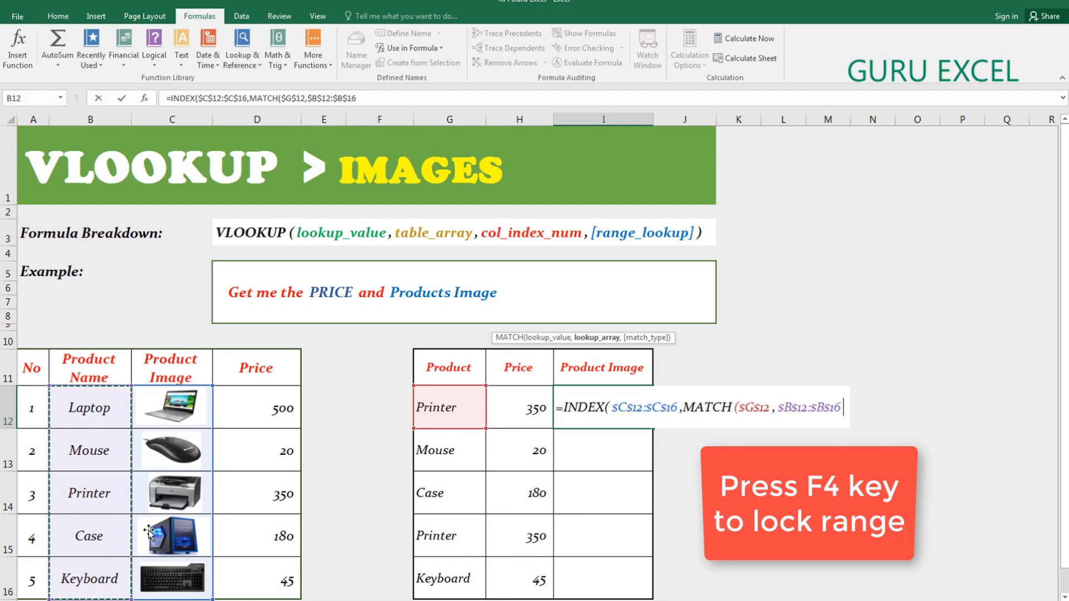
# Step: Set the MATCH type to 0 for an exact match, close both functions and enter the formula in I12
pyautogui.write(',0')
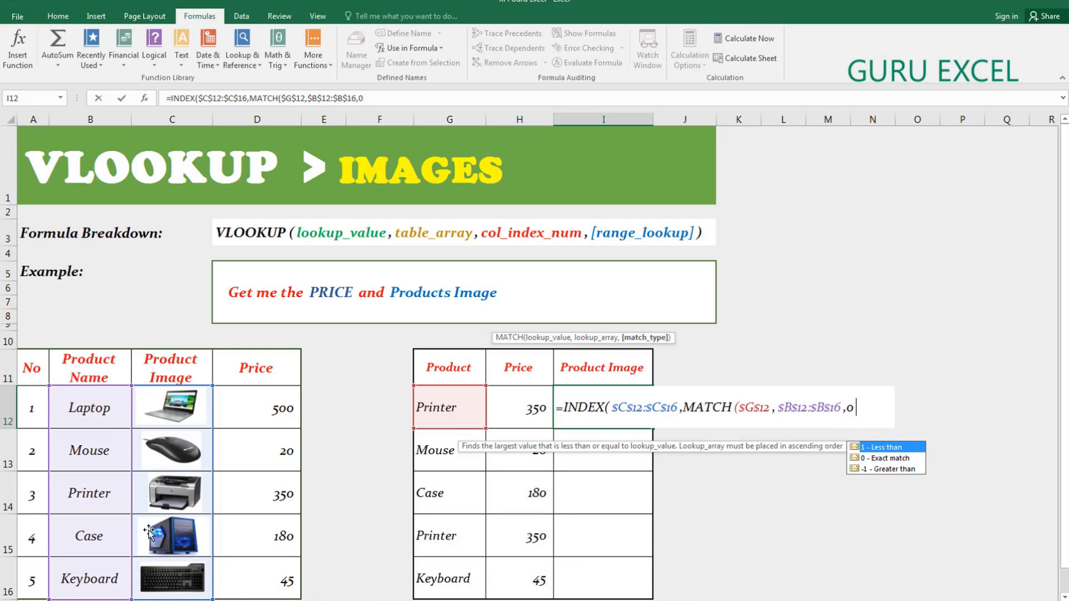
pyautogui.write(')')
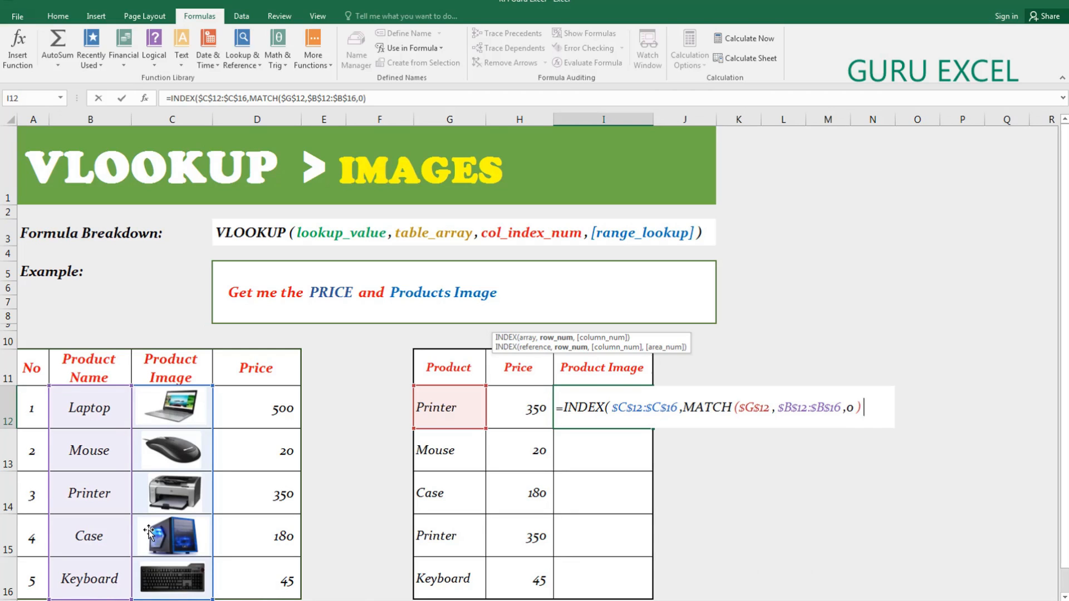
pyautogui.write(')')
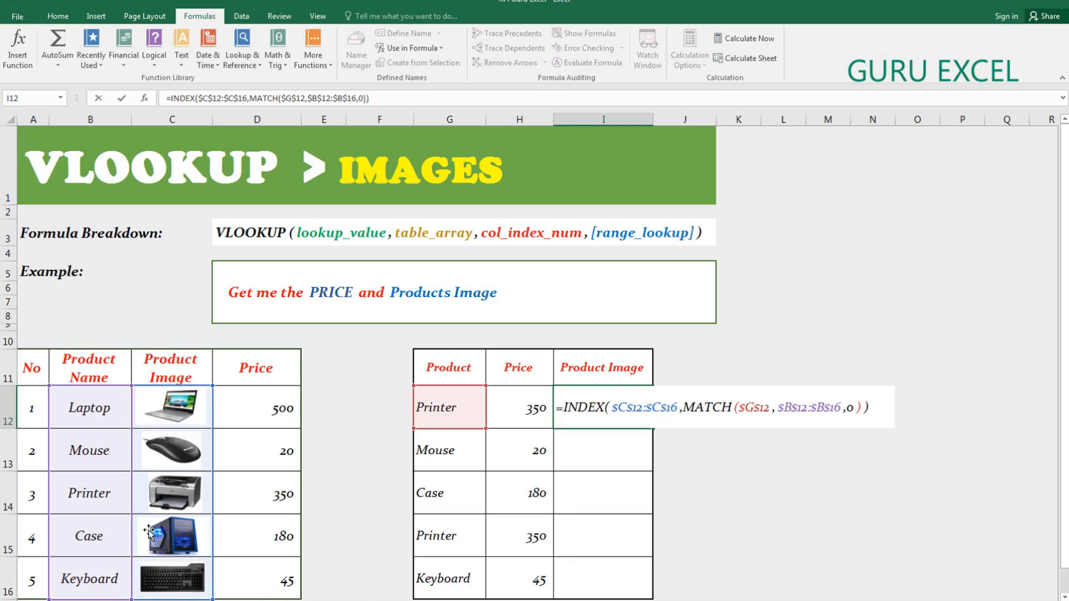
pyautogui.press('Return')
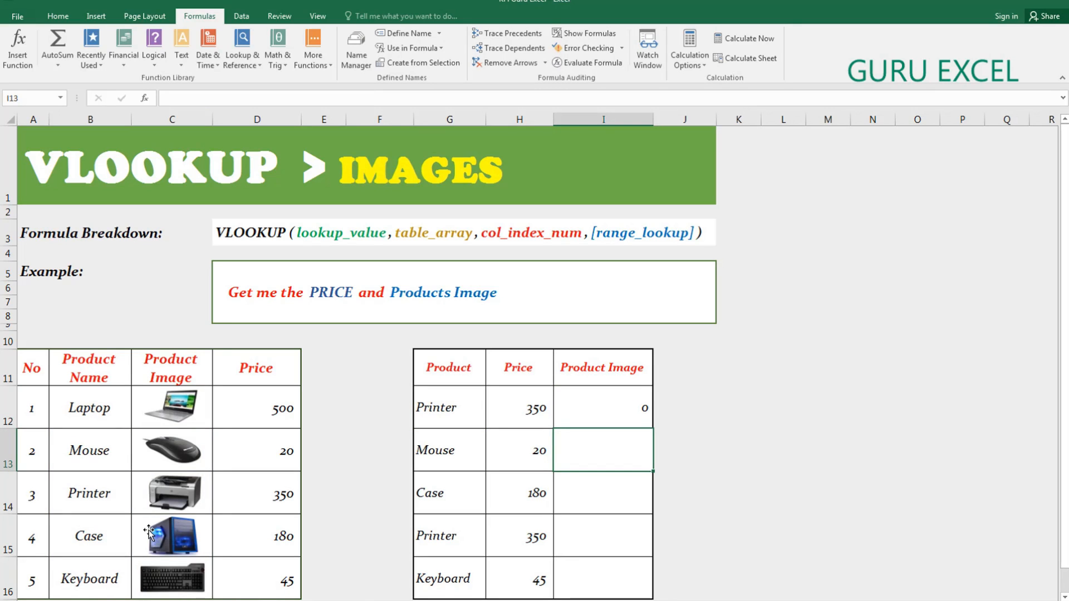
# Step: Copy the full text of the INDEX and MATCH formula from cell I12
pyautogui.click(609, 410)
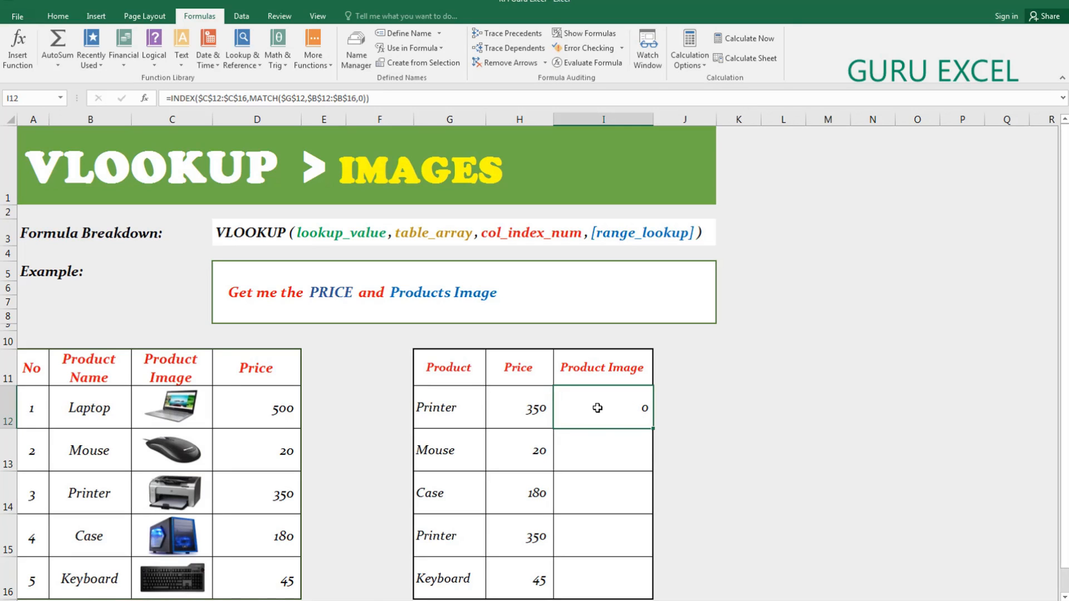
pyautogui.doubleClick(597, 407)
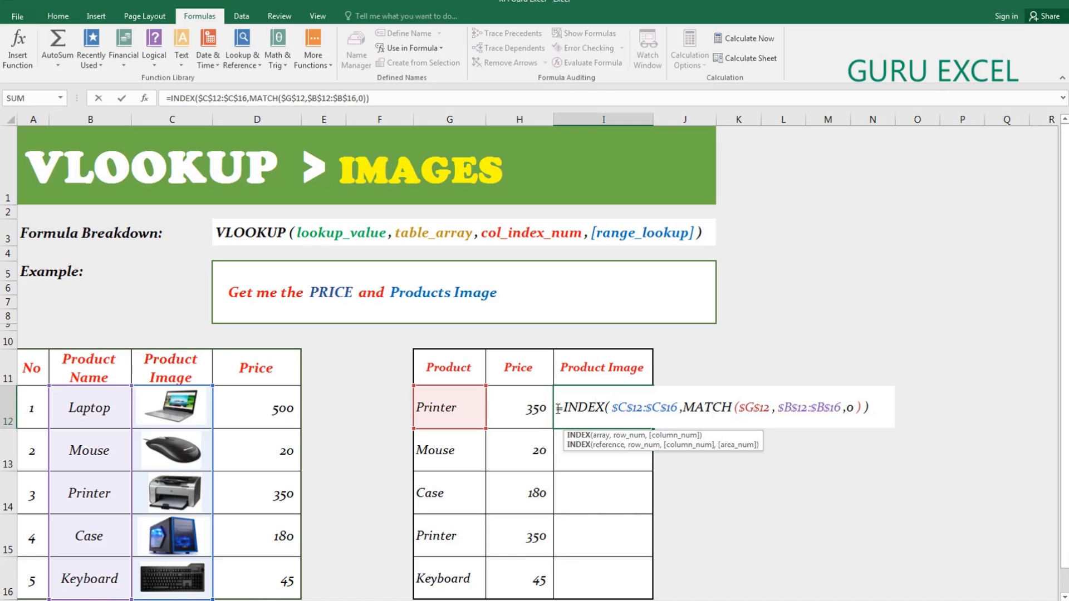
pyautogui.moveTo(559, 409); pyautogui.dragTo(870, 408)
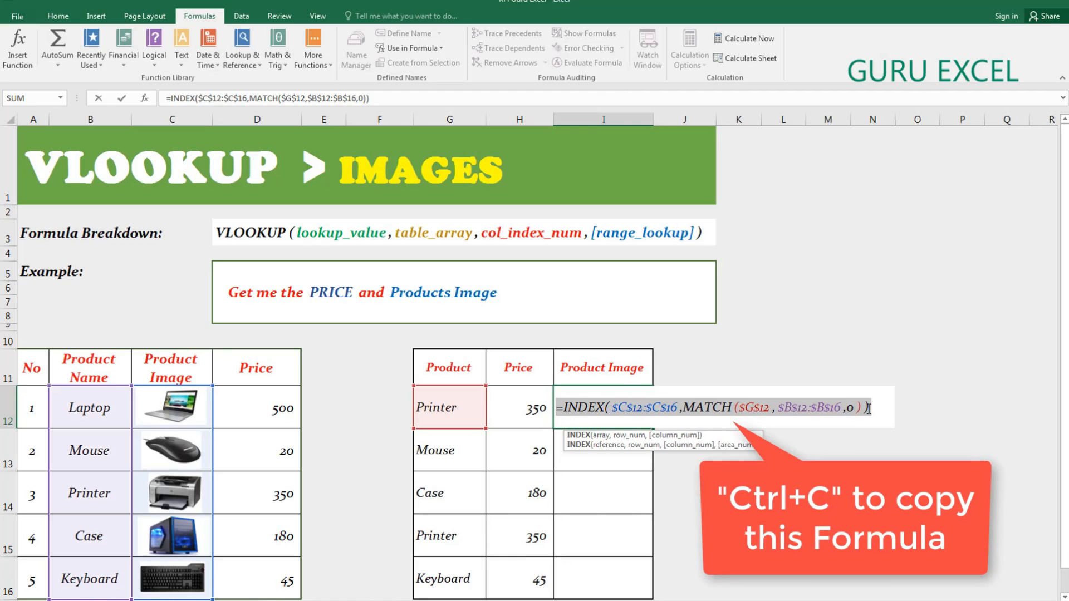
pyautogui.rightClick(820, 410)
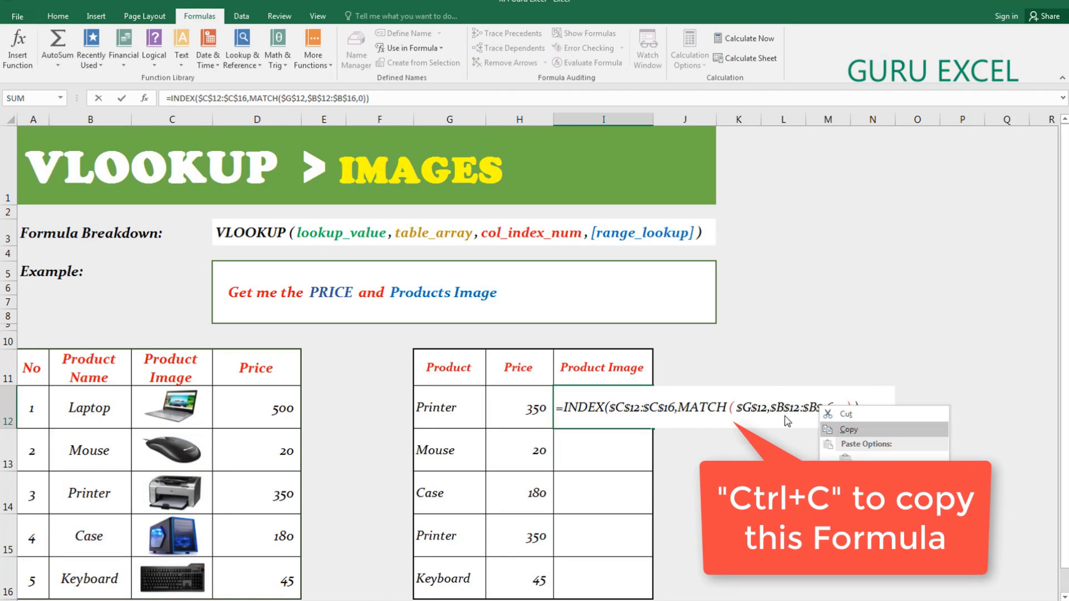
pyautogui.click(835, 430)
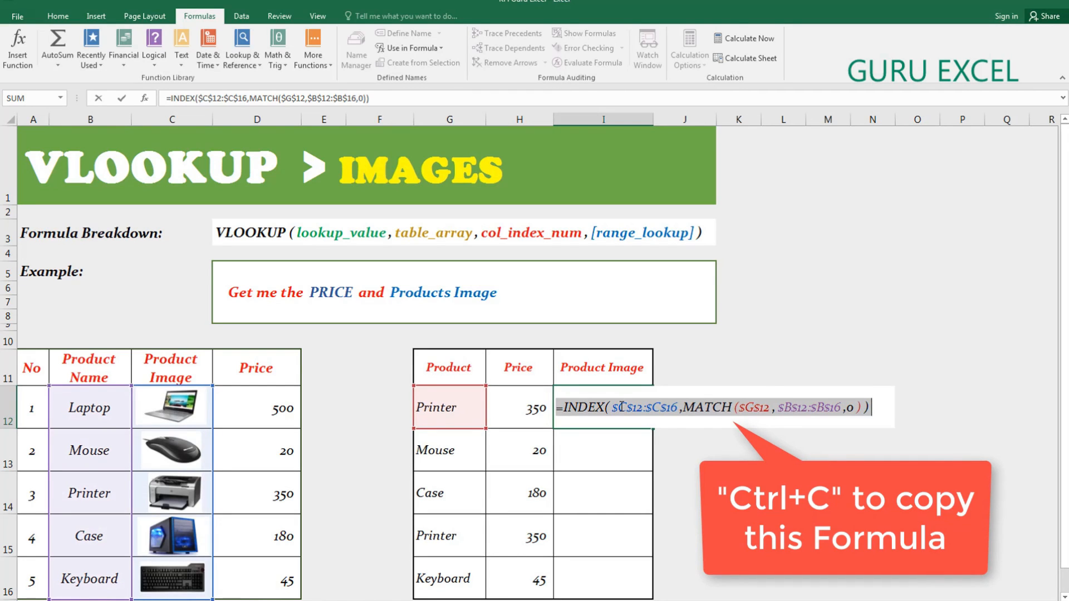
# Step: Start a new workbook-level defined name called ImgPr
pyautogui.hotkey('ctrl', 'F3')
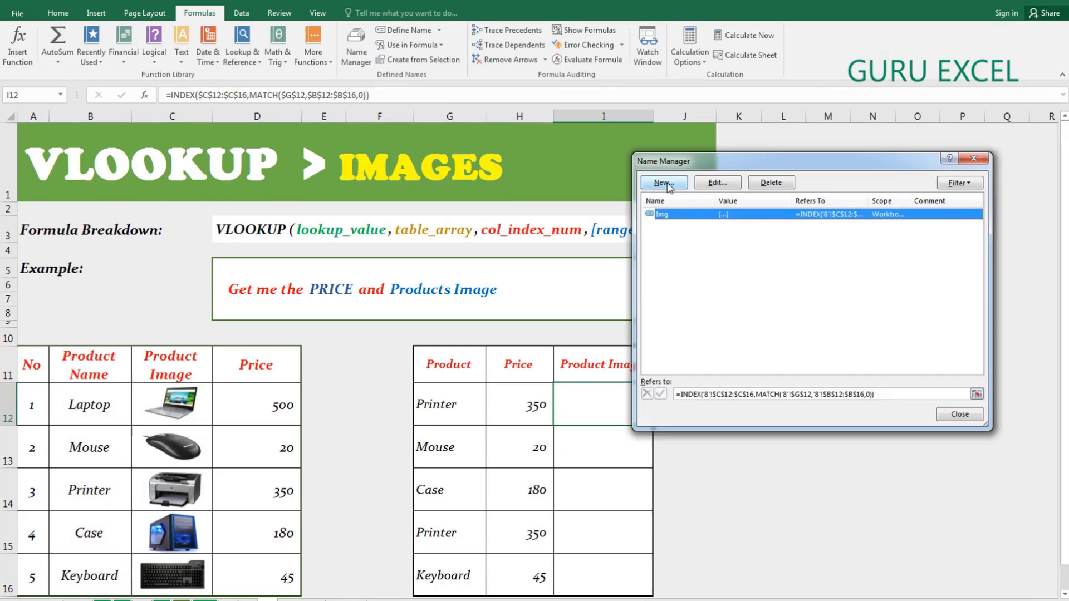
pyautogui.click(668, 179)
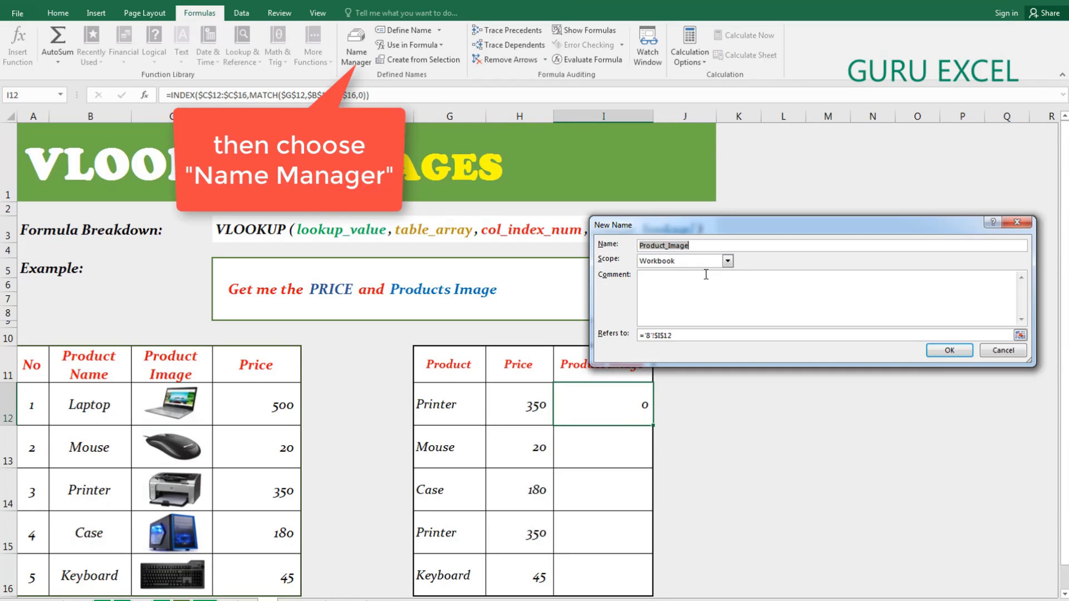
pyautogui.write('IM')
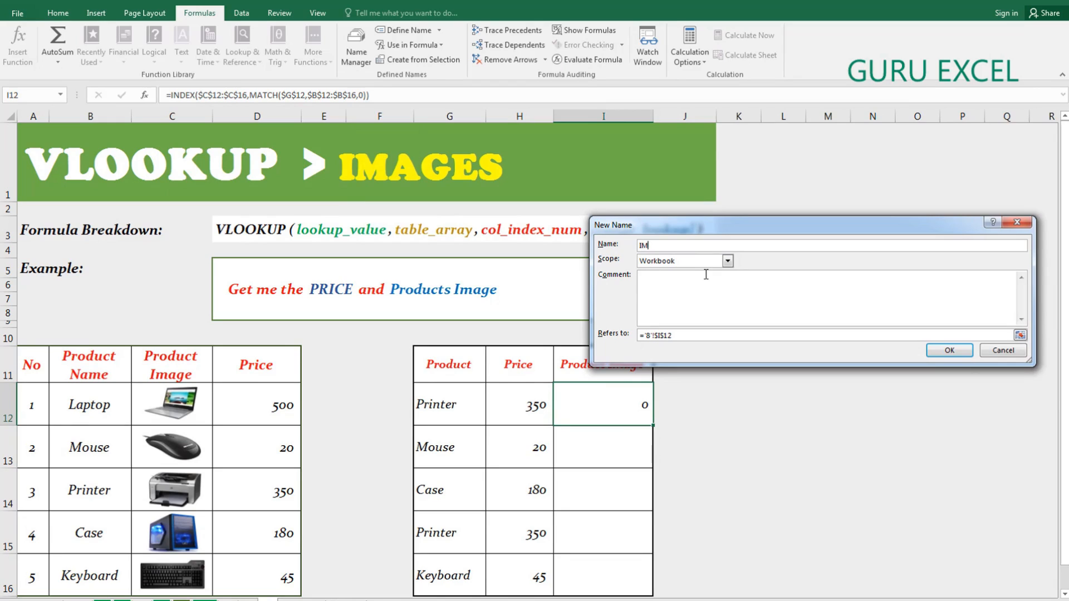
pyautogui.press('BackSpace')
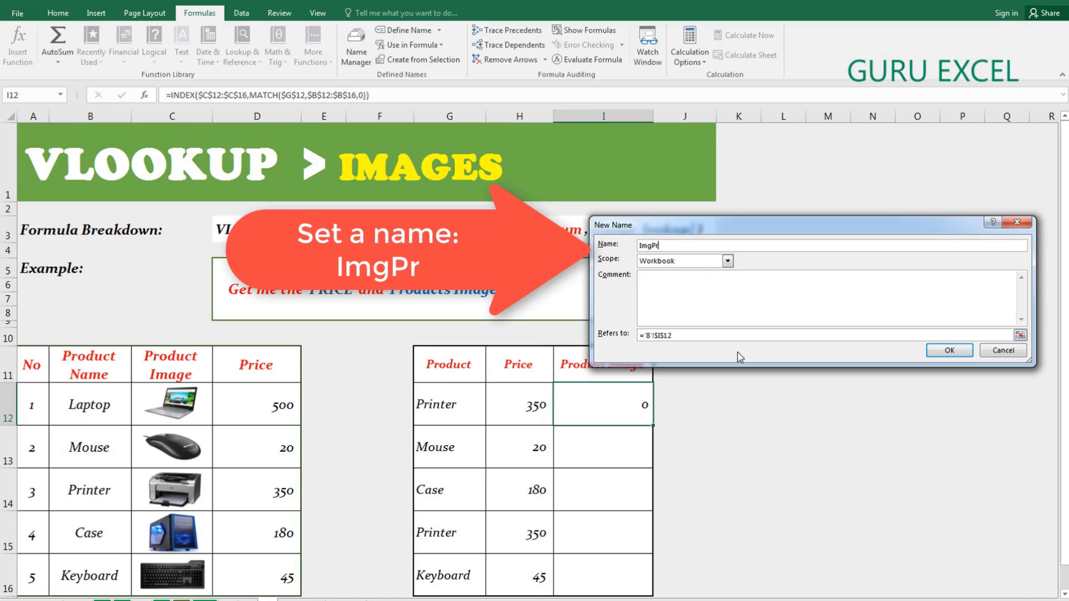
# Step: Make ImgPr refer to the copied formula =INDEX($C$12:$C$16,MATCH($G$12,$B$12:$B$16,0)), and save the name
pyautogui.moveTo(680, 335); pyautogui.dragTo(619, 335)
pyautogui.rightClick(672, 335)
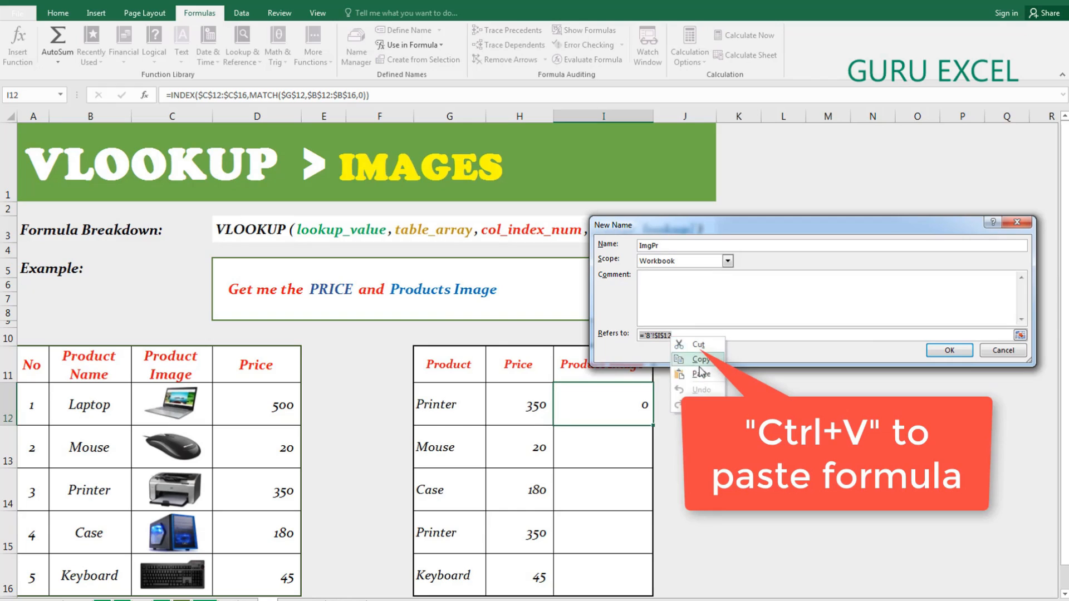
pyautogui.click(708, 372)
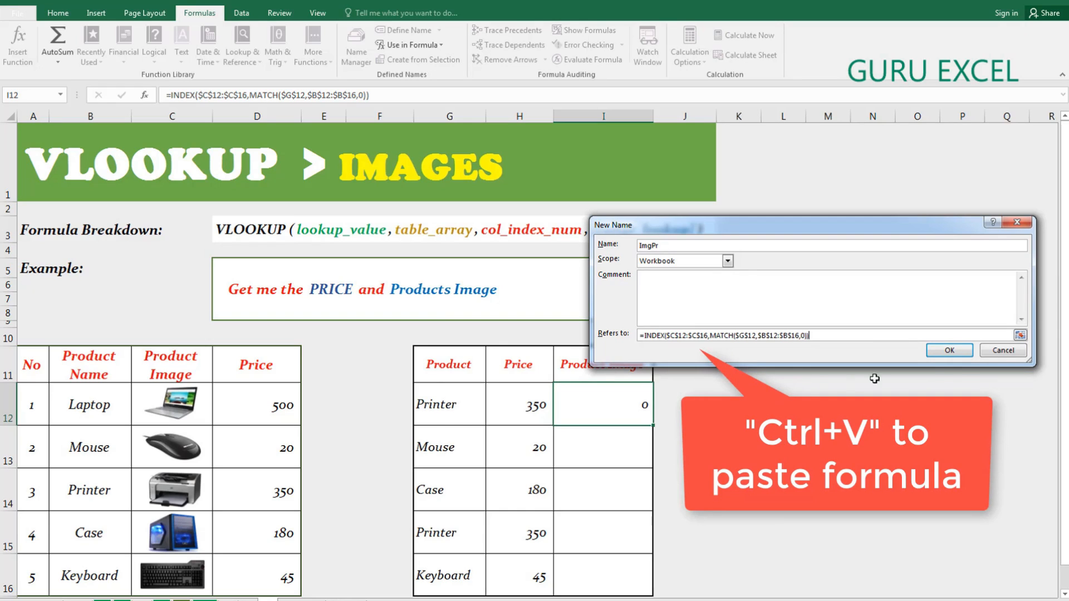
pyautogui.click(949, 350)
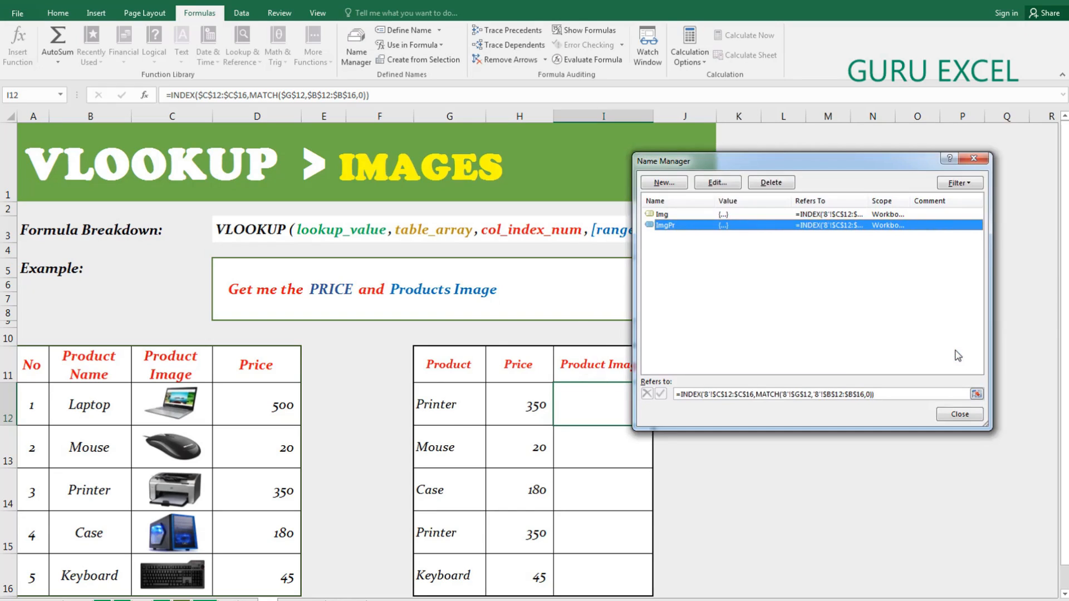
pyautogui.click(955, 417)
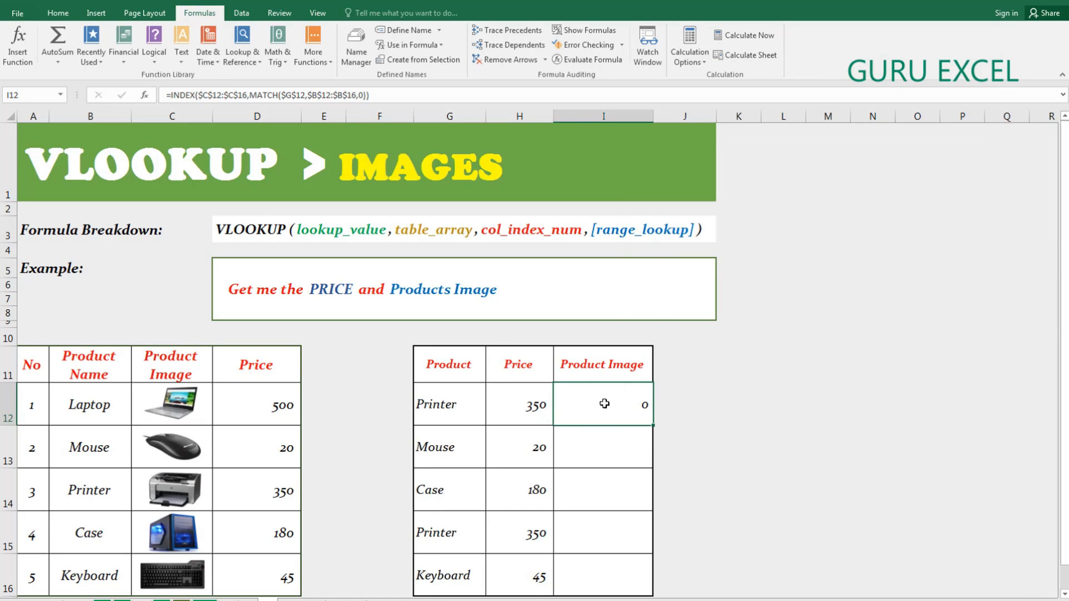
# Step: Clear the formula from the first Product Image cell, I12
pyautogui.click(600, 431)
pyautogui.click(611, 407)
pyautogui.press('Delete')
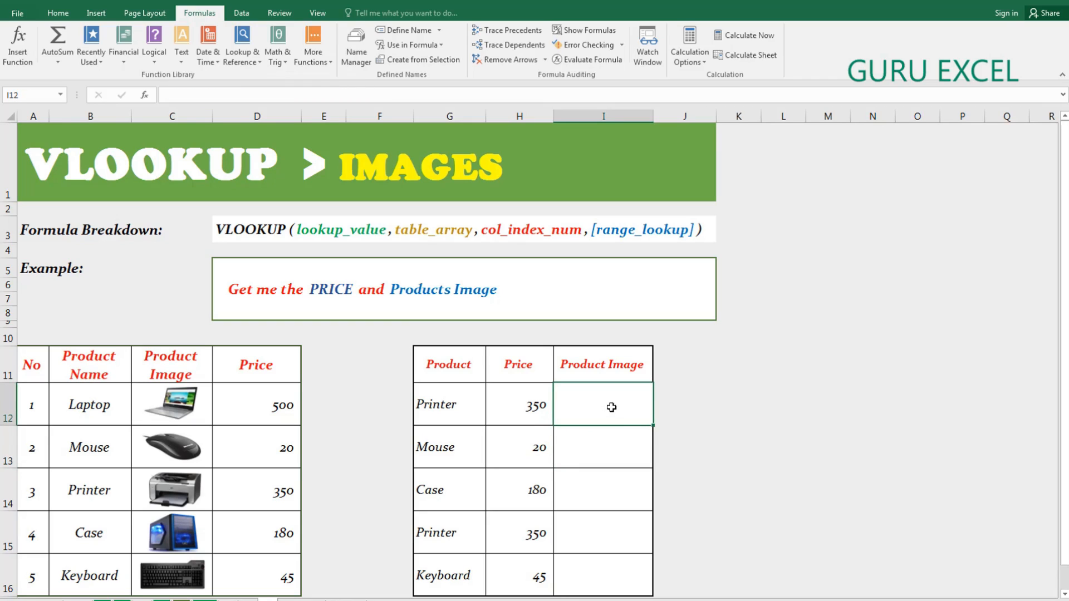
# Step: Copy the laptop picture from the source table and place it in the lookup table's cell I12
pyautogui.click(184, 408)
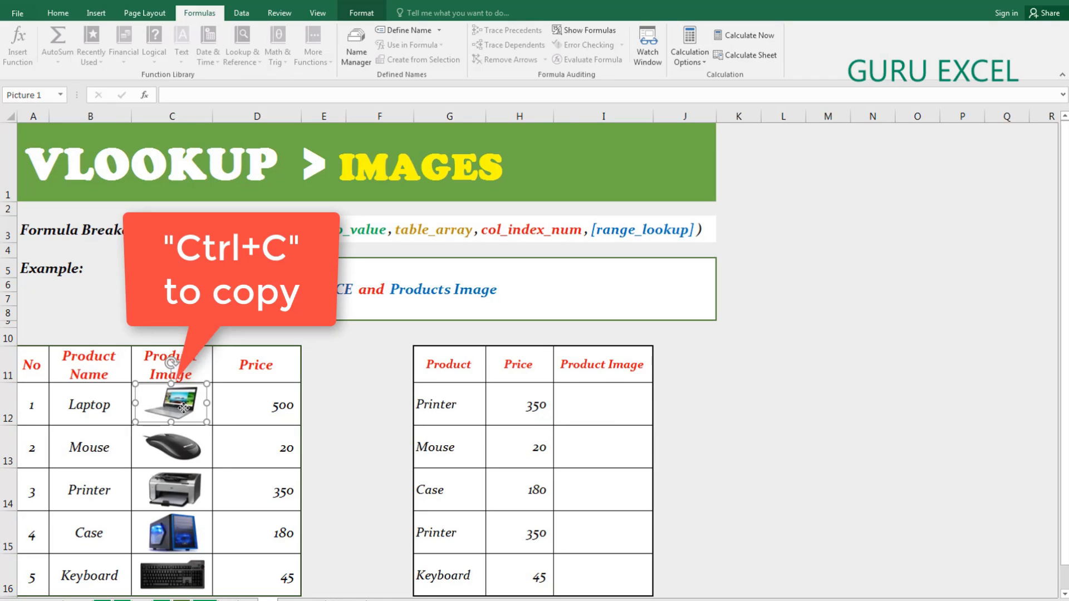
pyautogui.click(606, 405)
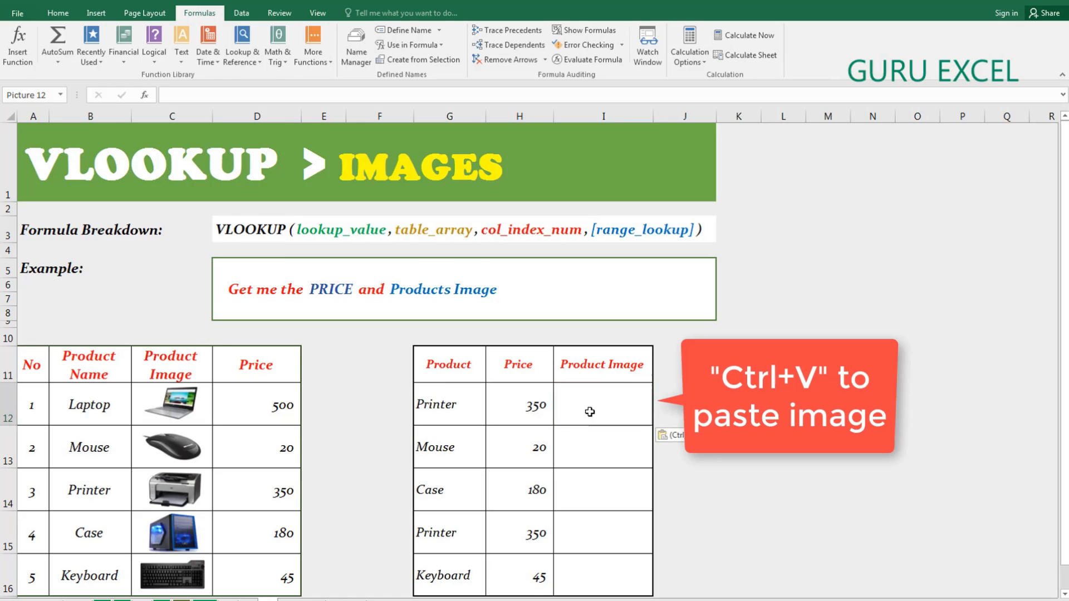
pyautogui.hotkey('ctrl', 'v')
pyautogui.moveTo(588, 405); pyautogui.dragTo(597, 406)
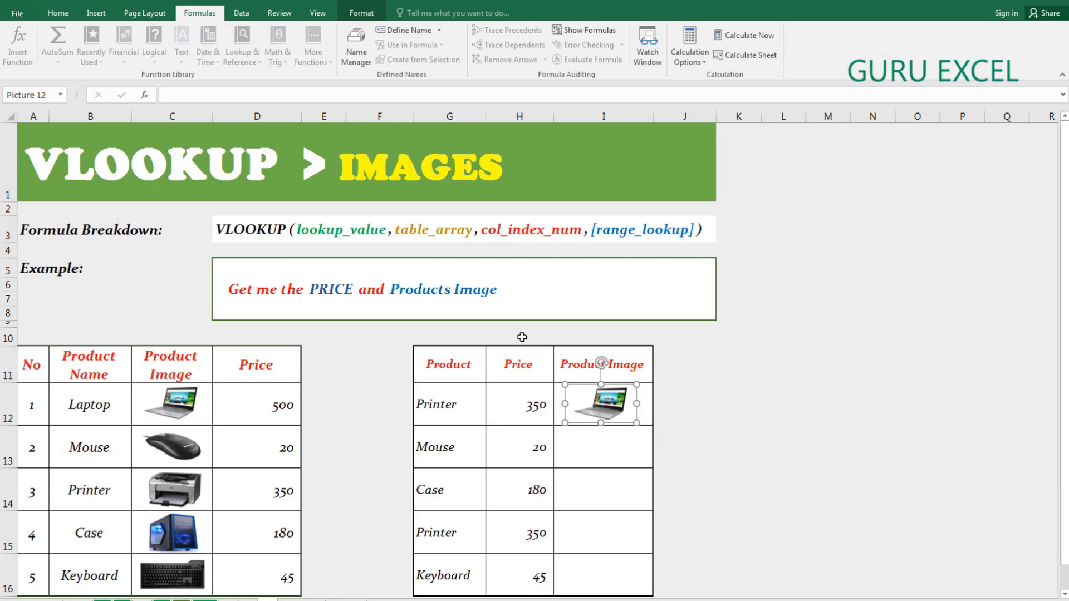
# Step: Link the pasted picture in I12 to the defined name with the formula =ImgPr
pyautogui.click(203, 98)
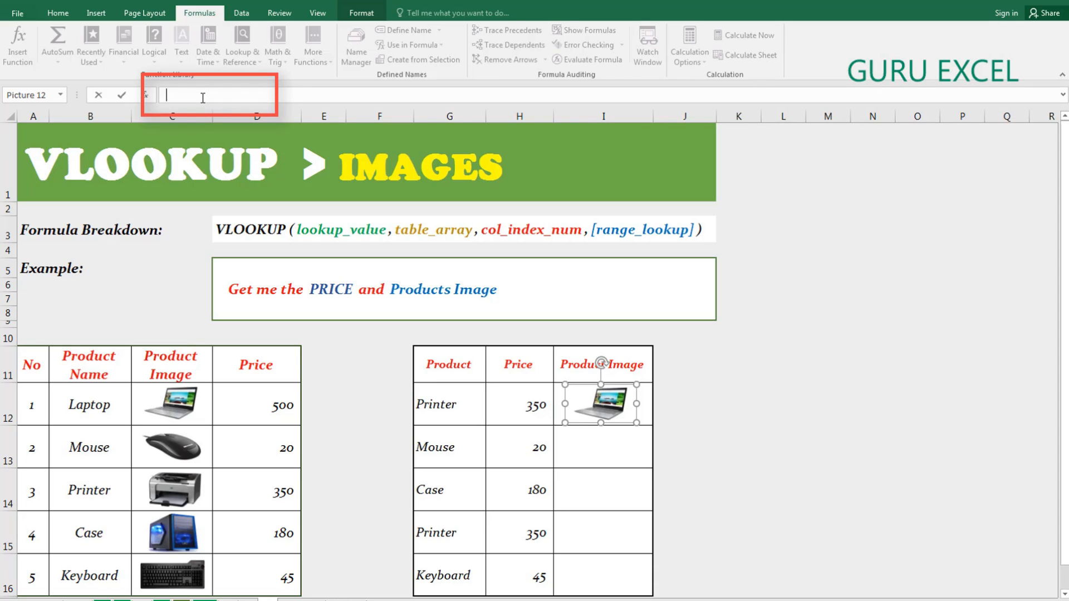
pyautogui.click(203, 98)
pyautogui.write('=Im')
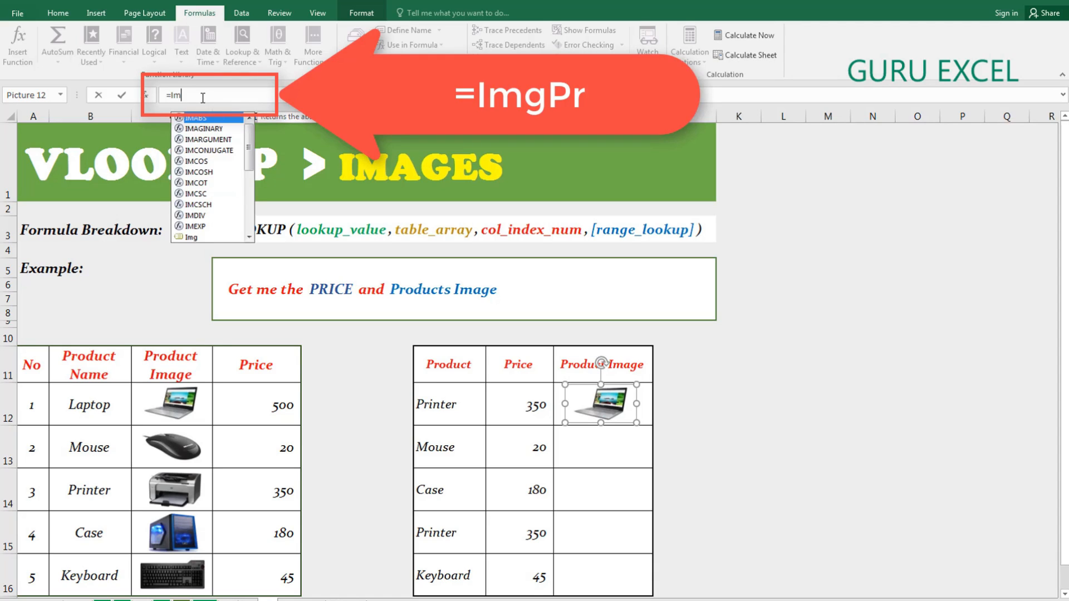
pyautogui.write('gPr')
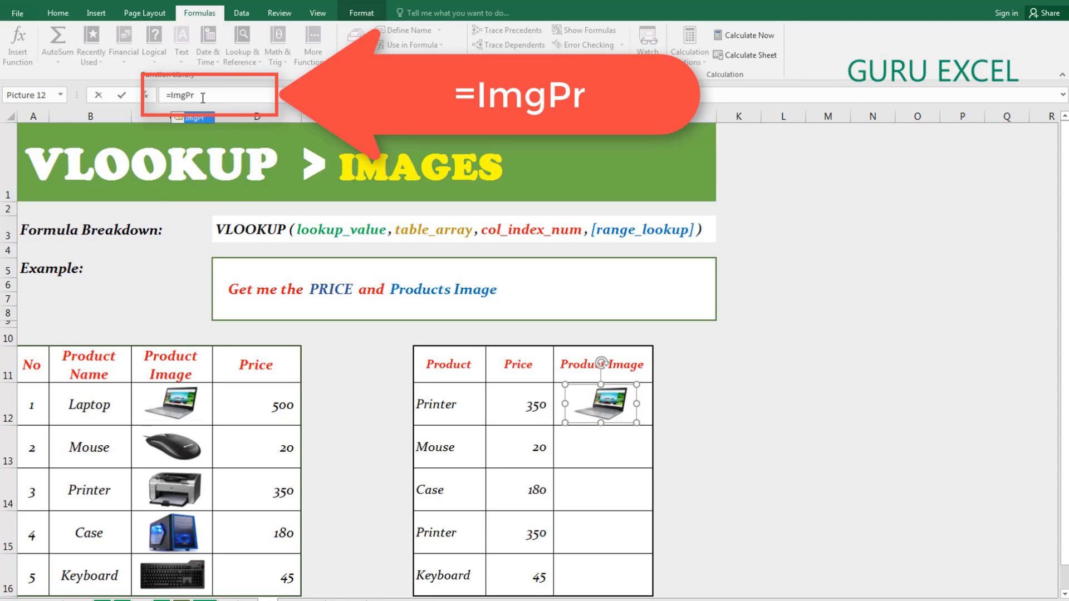
pyautogui.press('Return')
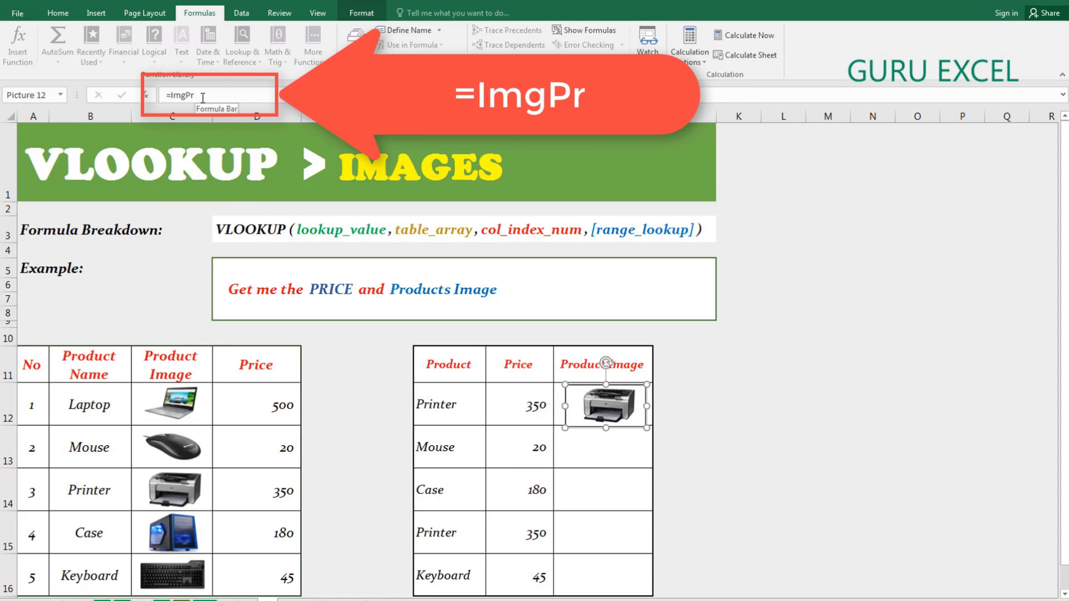
# Step: Nudge the linked picture so it sits centred within cell I12, and deselect it
pyautogui.click(628, 453)
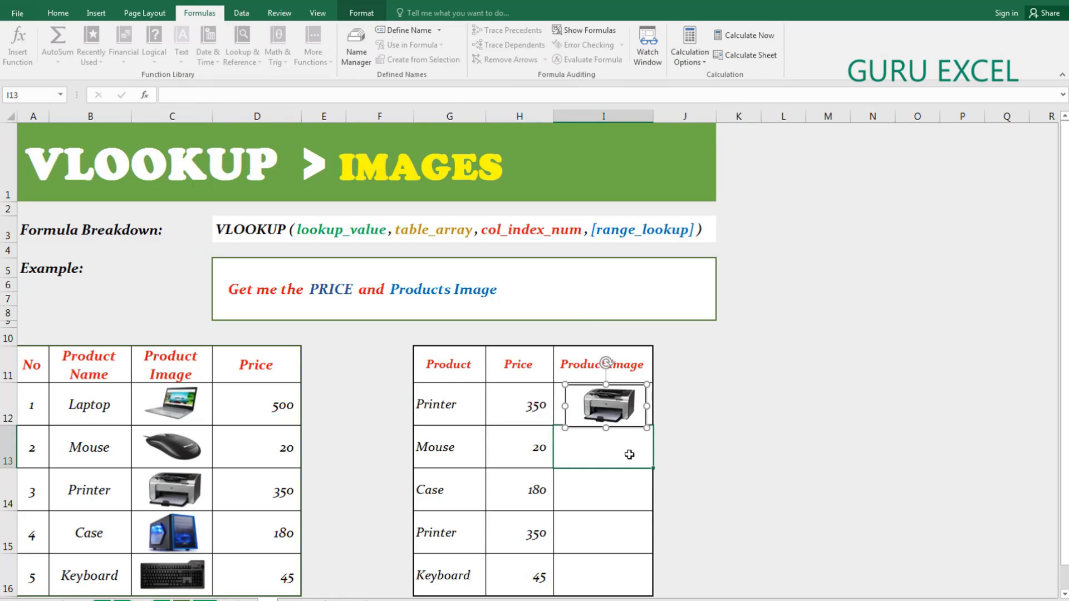
pyautogui.click(605, 408)
pyautogui.moveTo(606, 409); pyautogui.dragTo(604, 407)
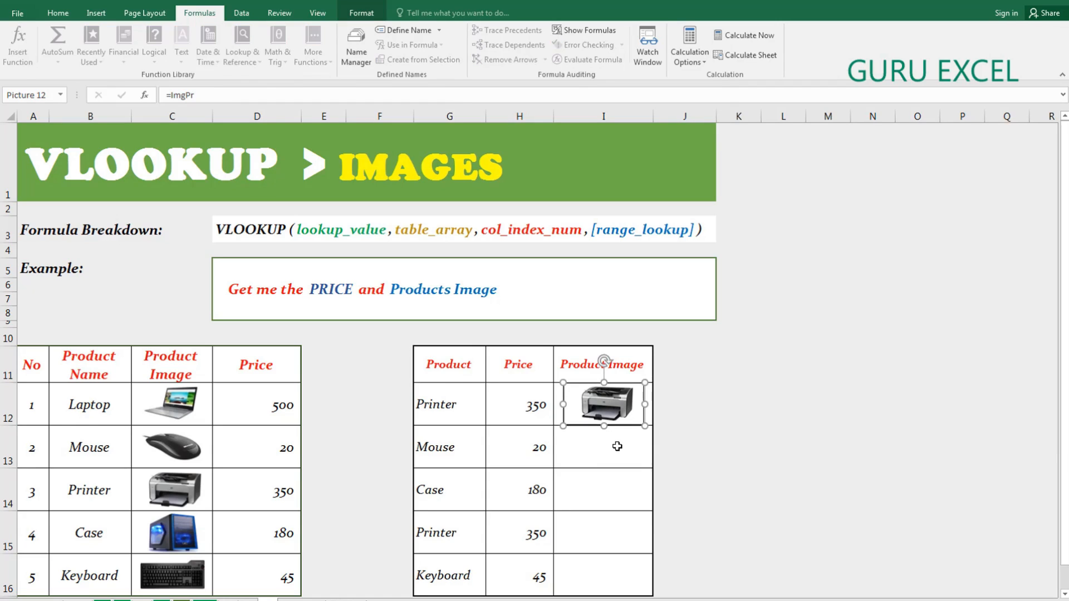
pyautogui.click(616, 447)
# Step: Test the image lookup by switching the product in G12 to Mouse, Case, Keyboard and finally Laptop
pyautogui.click(450, 413)
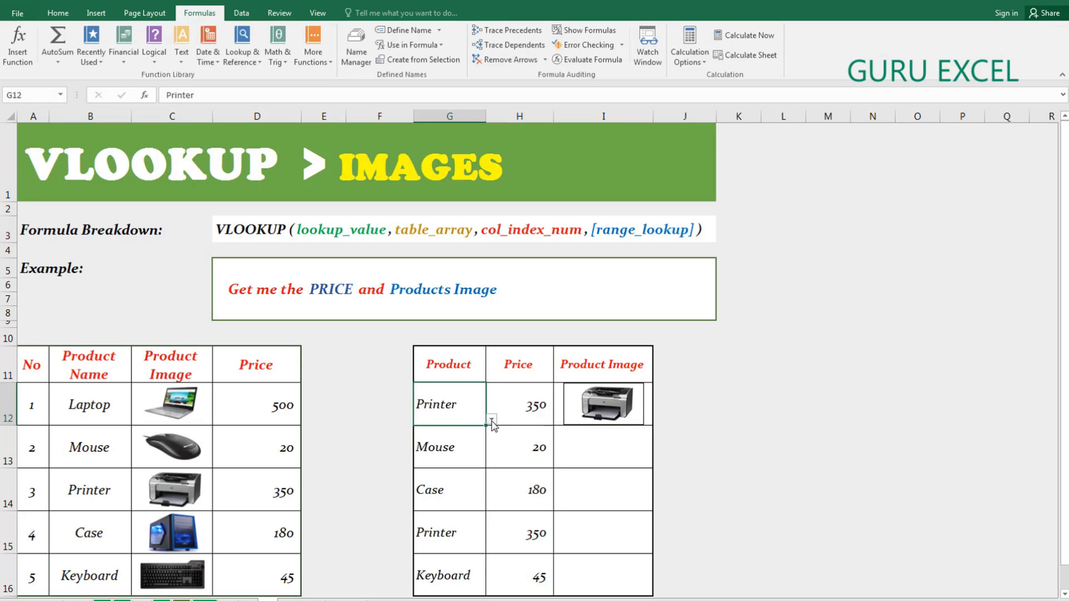
pyautogui.click(491, 419)
pyautogui.click(429, 442)
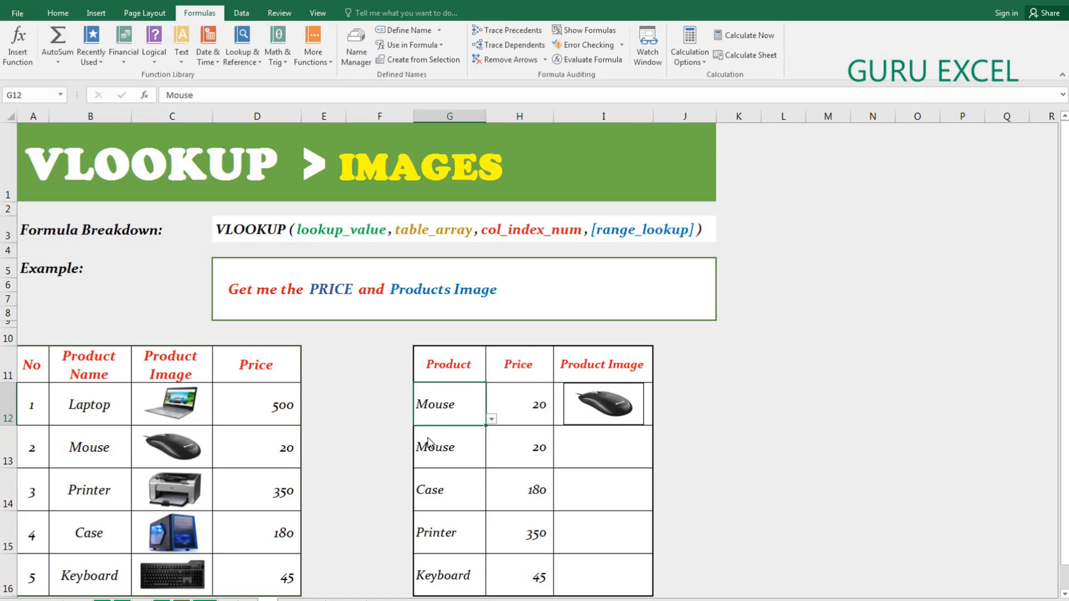
pyautogui.click(491, 419)
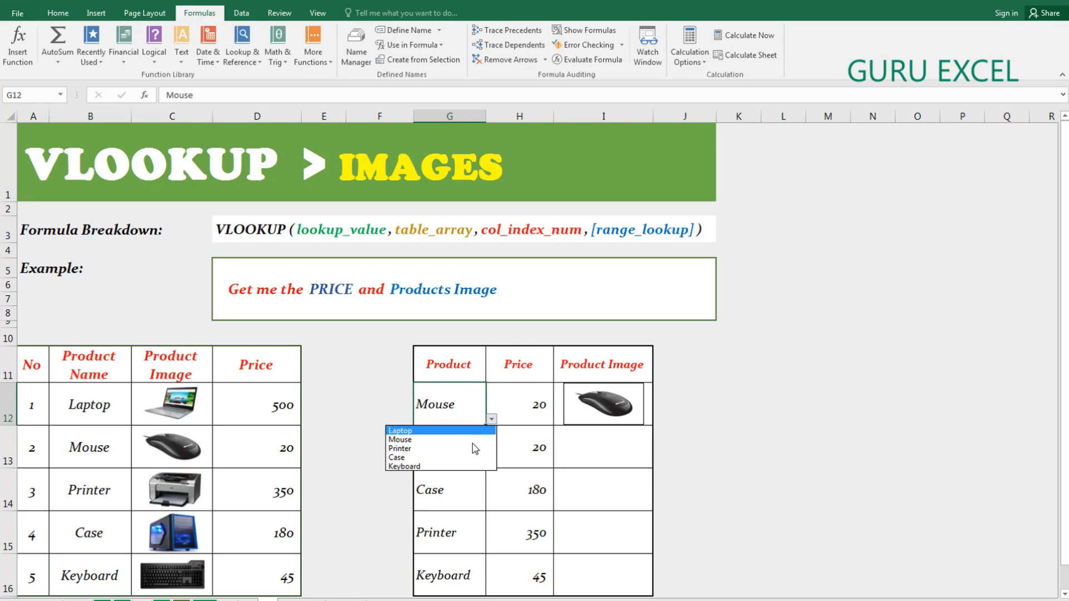
pyautogui.click(419, 458)
pyautogui.click(491, 420)
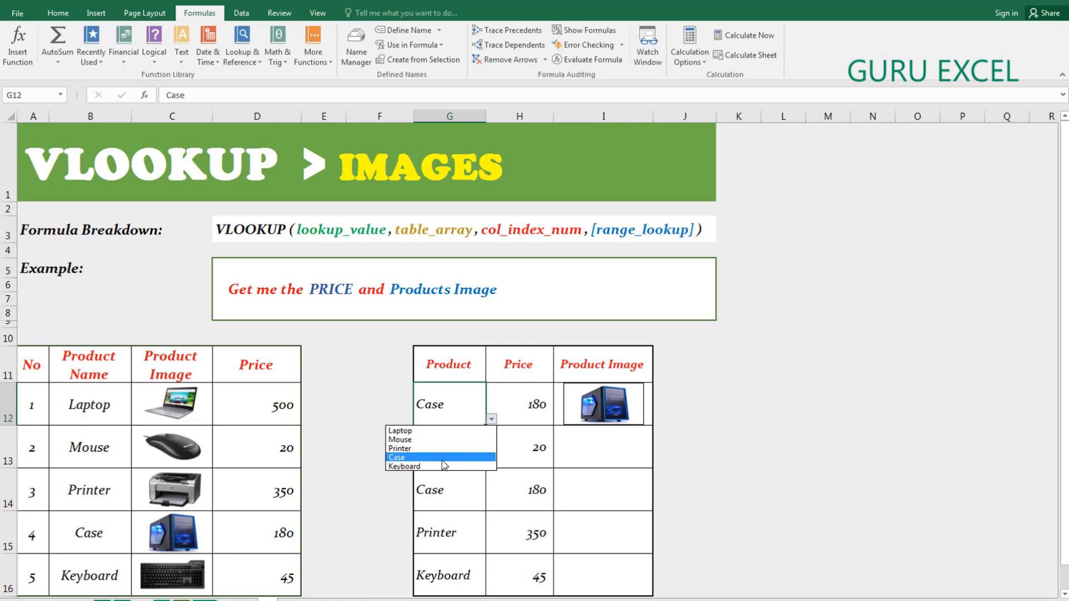
pyautogui.click(440, 466)
pyautogui.click(492, 419)
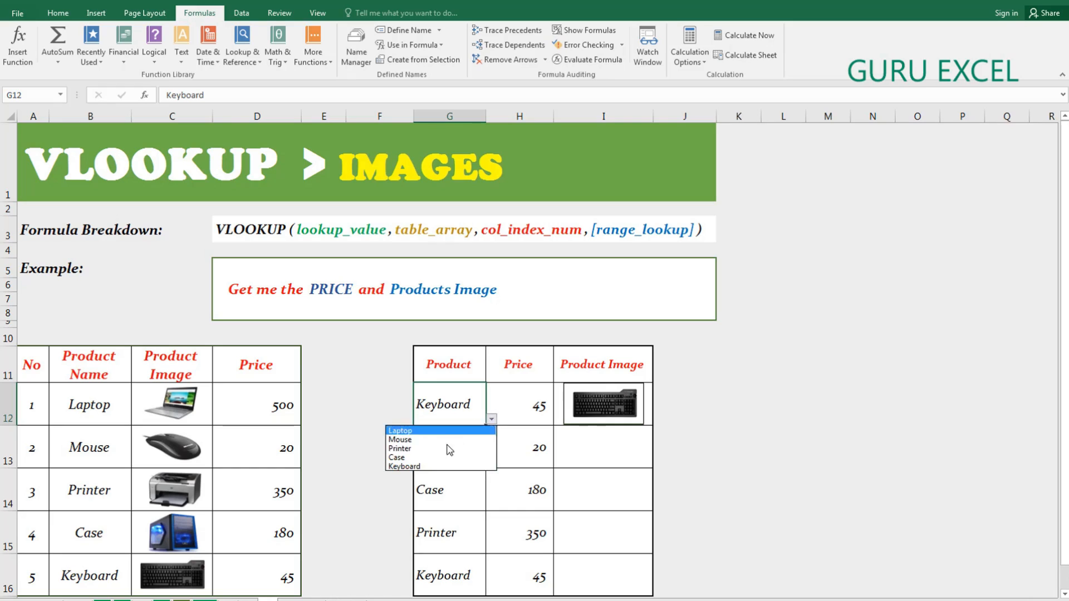
pyautogui.click(426, 428)
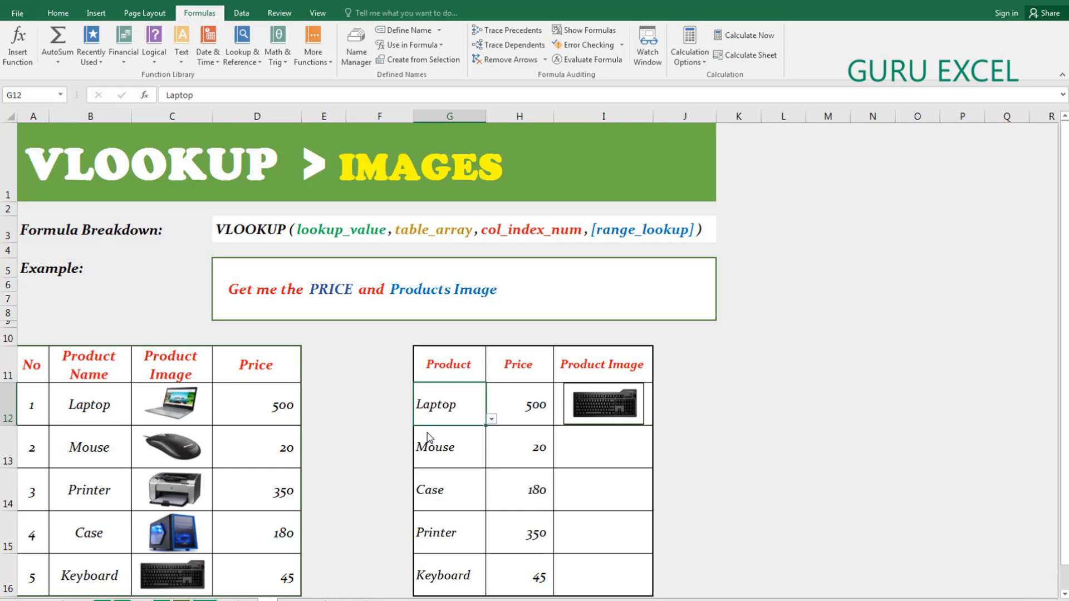
# Step: Select cell I13 and copy the INDEX and MATCH formula of the existing defined name ImgPr
pyautogui.click(577, 445)
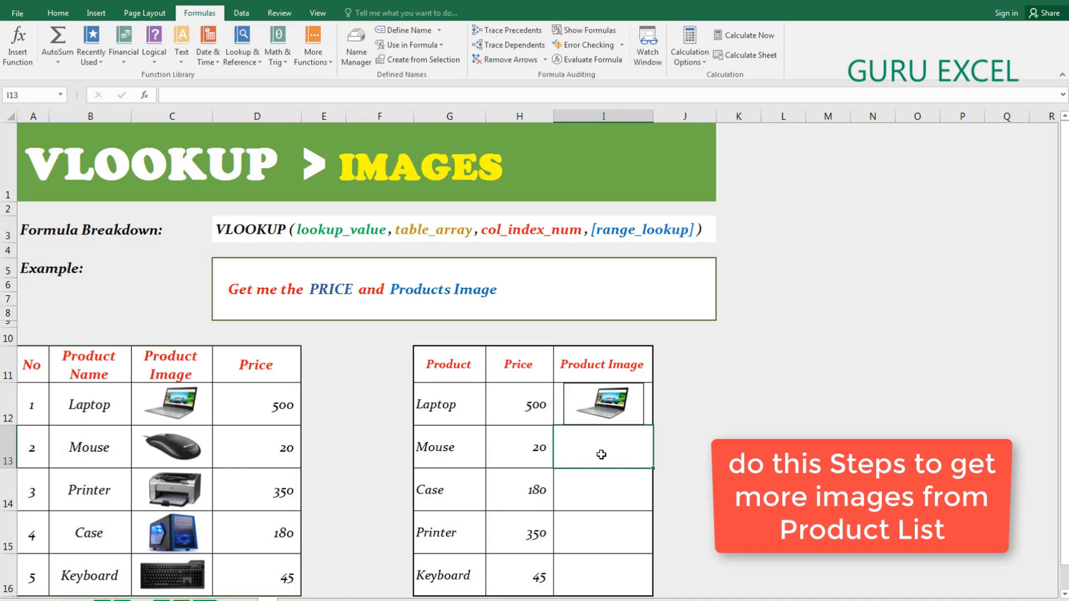
pyautogui.doubleClick(599, 448)
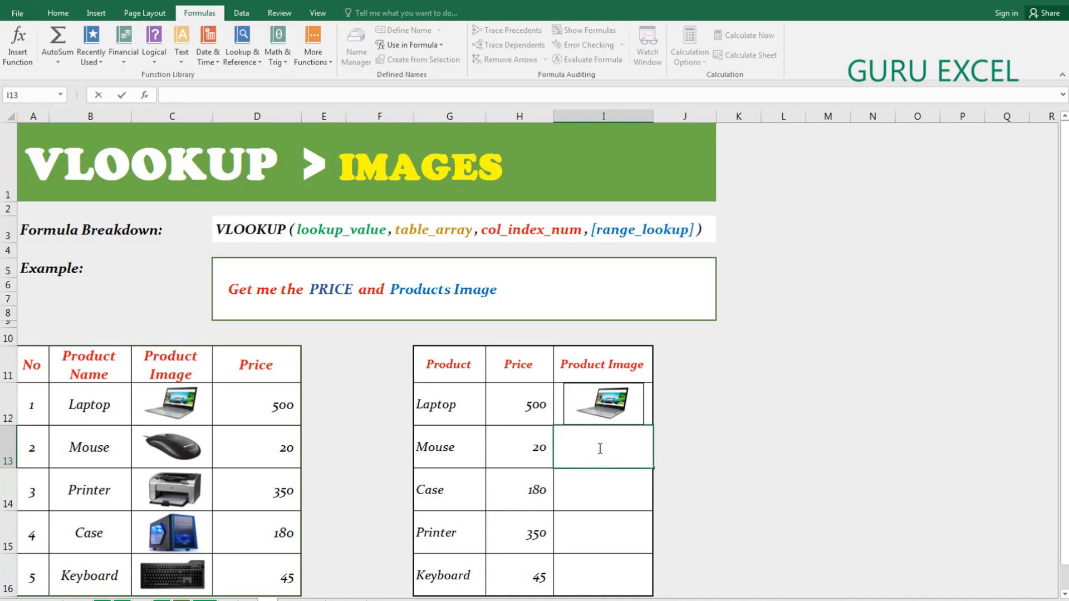
pyautogui.press('Escape')
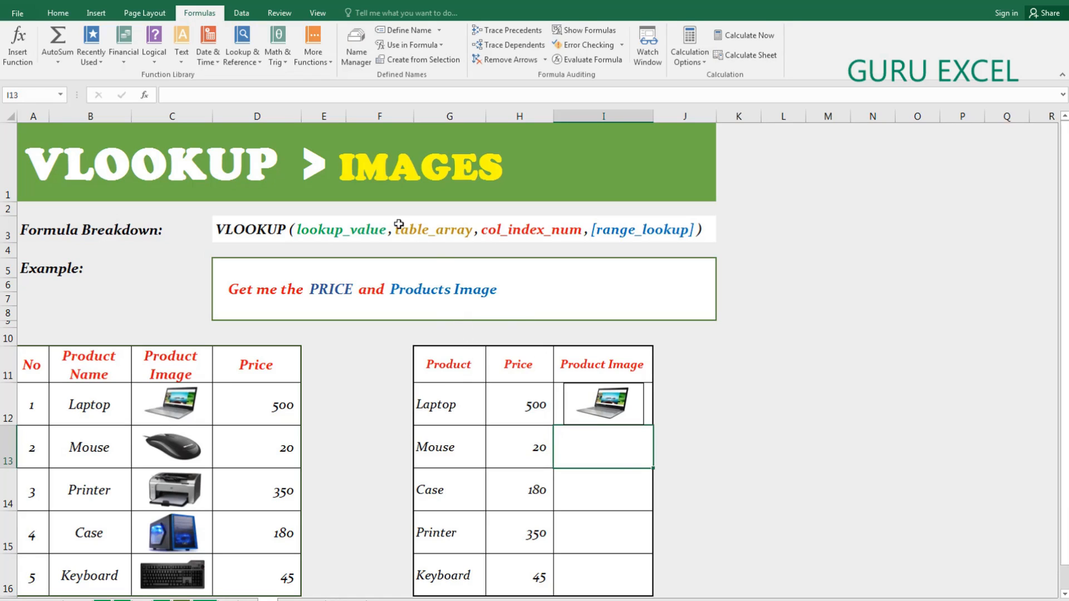
pyautogui.click(356, 44)
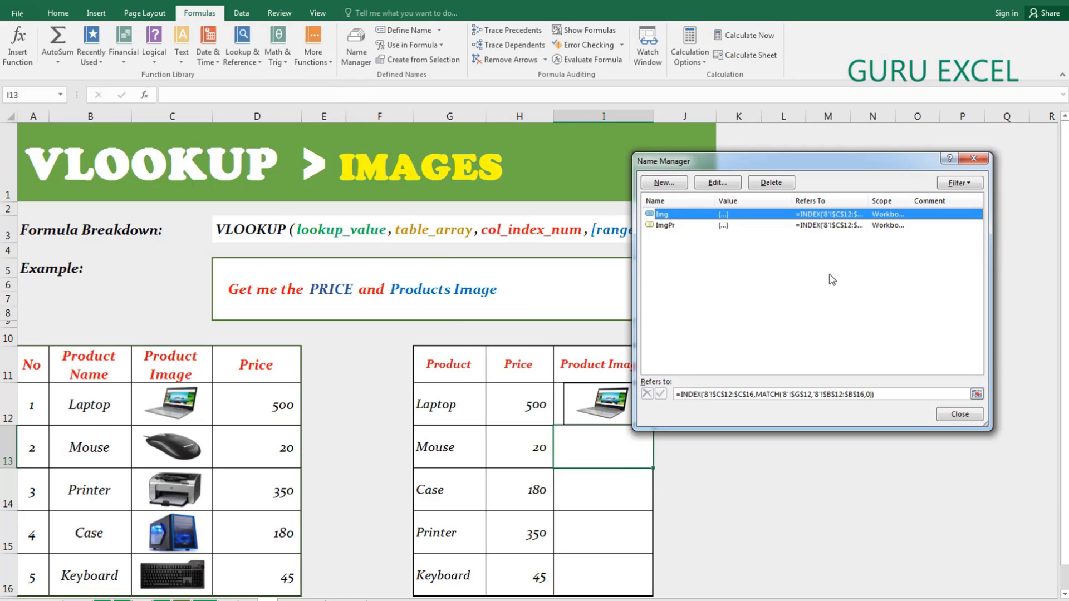
pyautogui.click(678, 226)
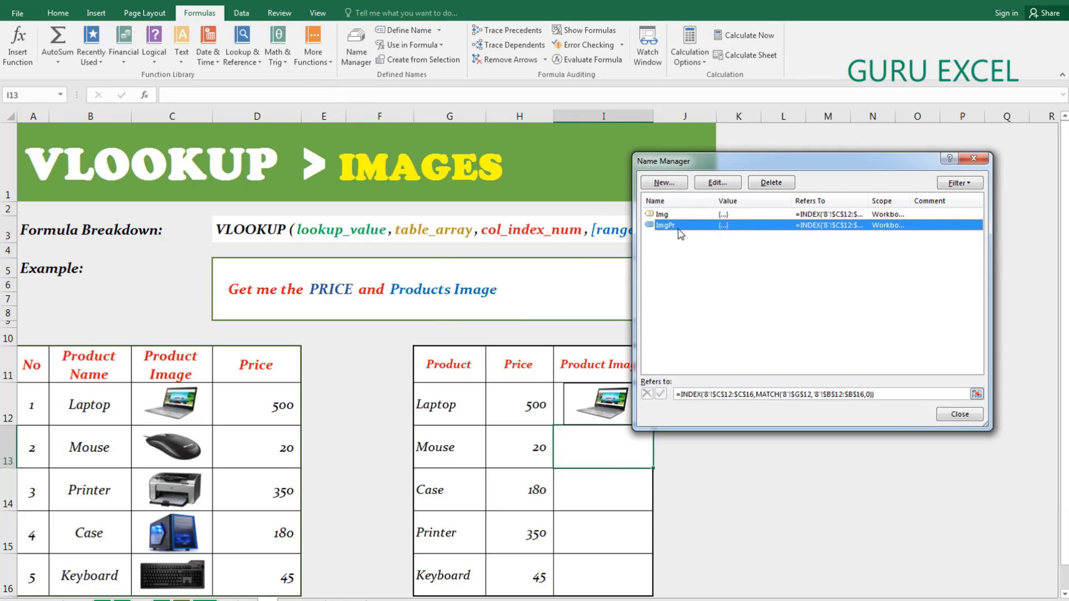
pyautogui.moveTo(887, 394); pyautogui.dragTo(675, 394)
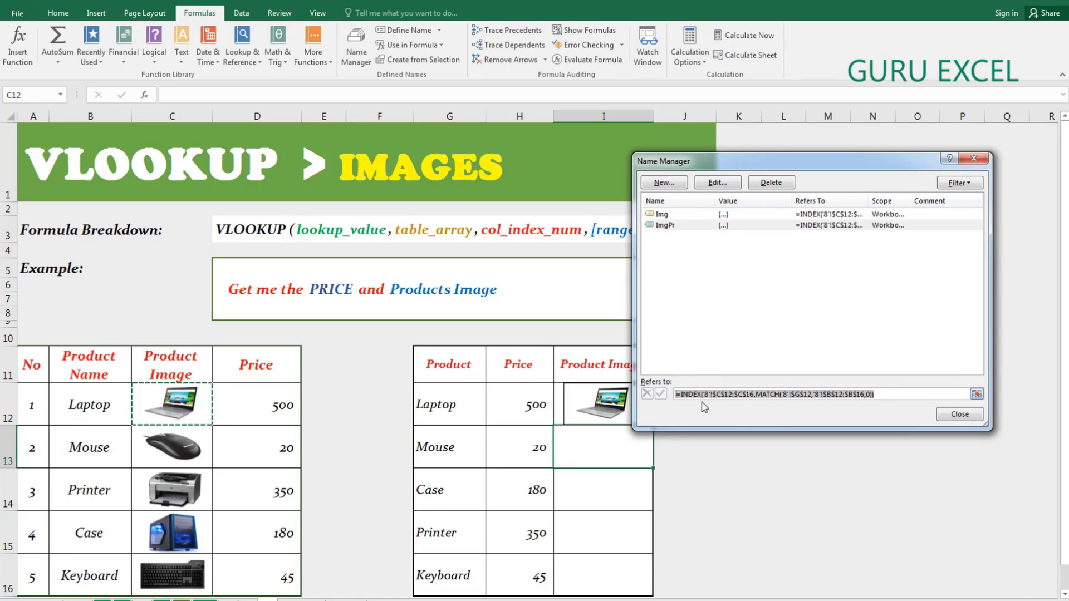
pyautogui.rightClick(739, 397)
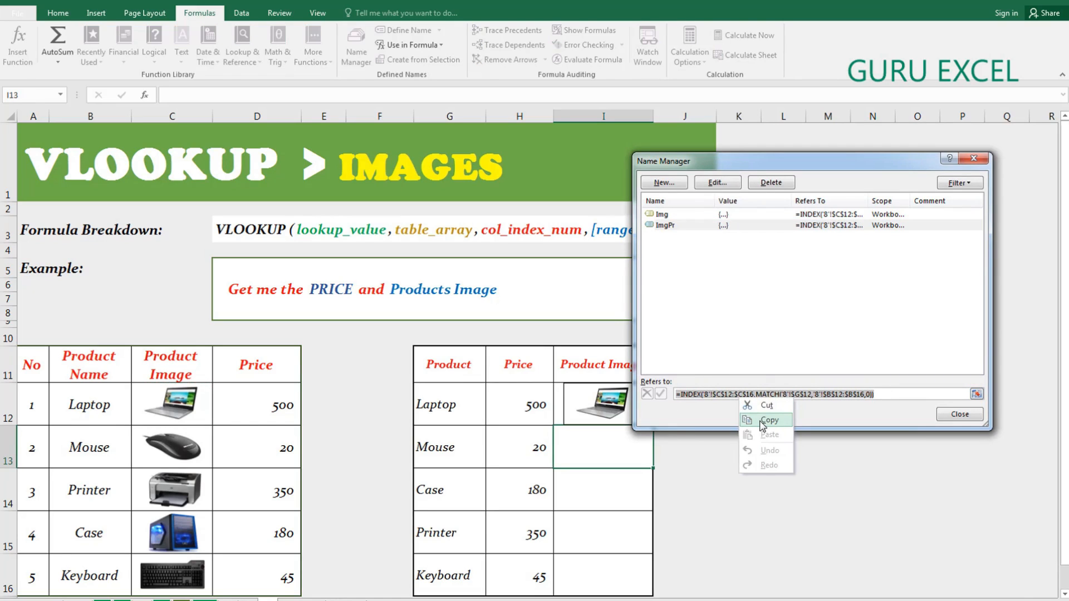
pyautogui.click(758, 423)
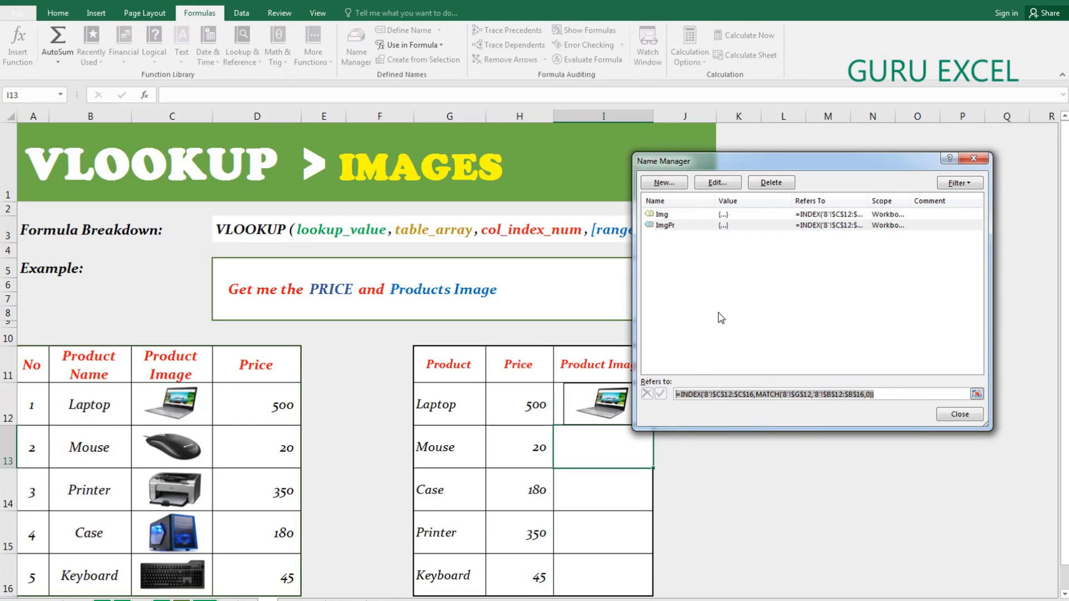
# Step: Start a new defined name ImgPrm with Workbook scope and replace its reference with the copied INDEX and MATCH formula
pyautogui.click(665, 186)
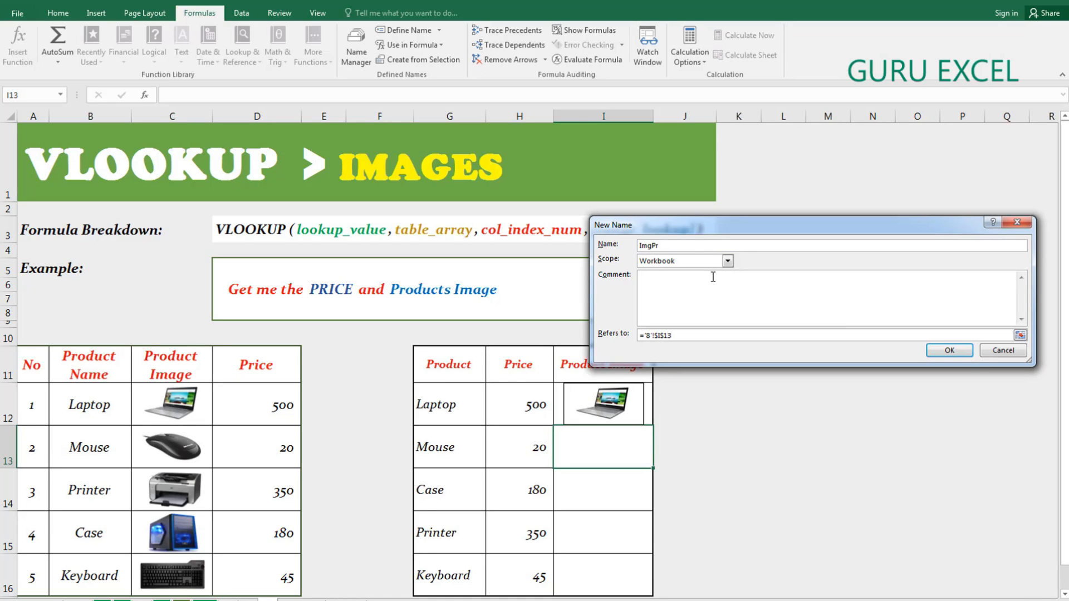
pyautogui.write('m')
pyautogui.click(634, 335)
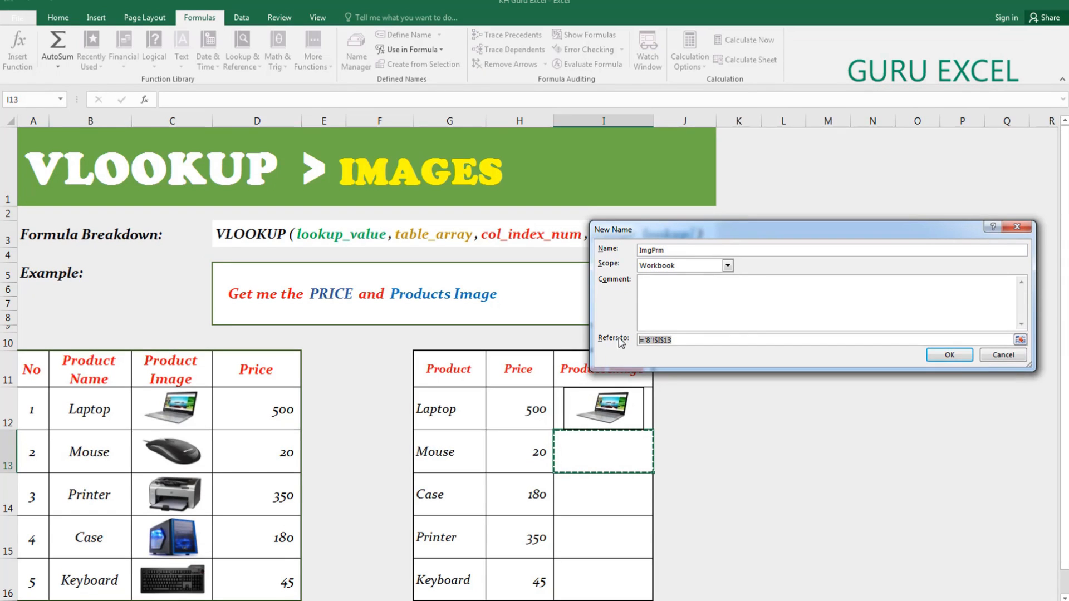
pyautogui.rightClick(667, 341)
pyautogui.click(693, 381)
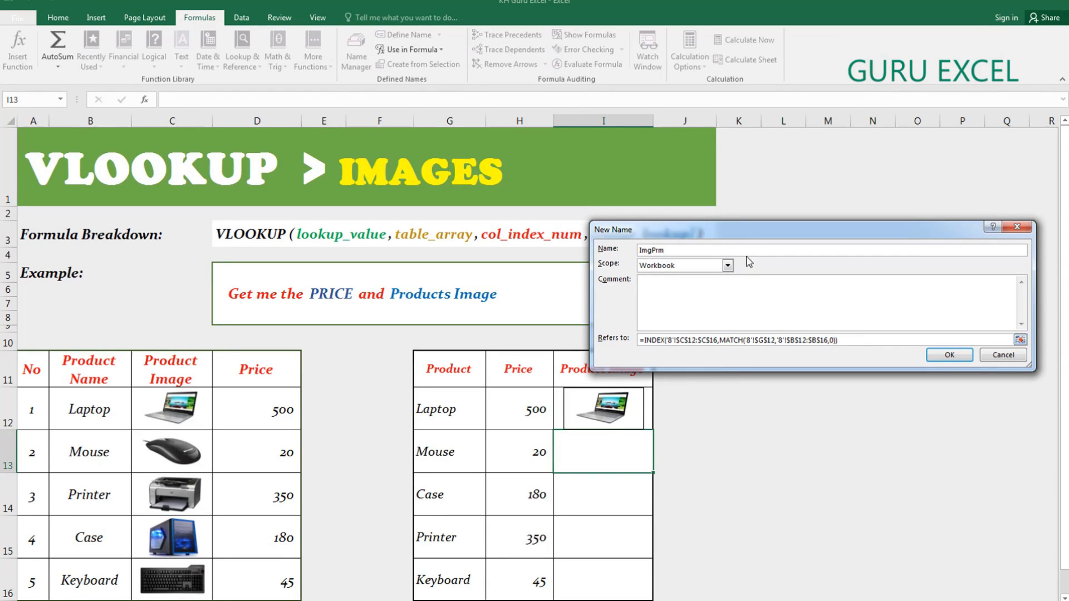
pyautogui.moveTo(747, 231); pyautogui.dragTo(756, 205)
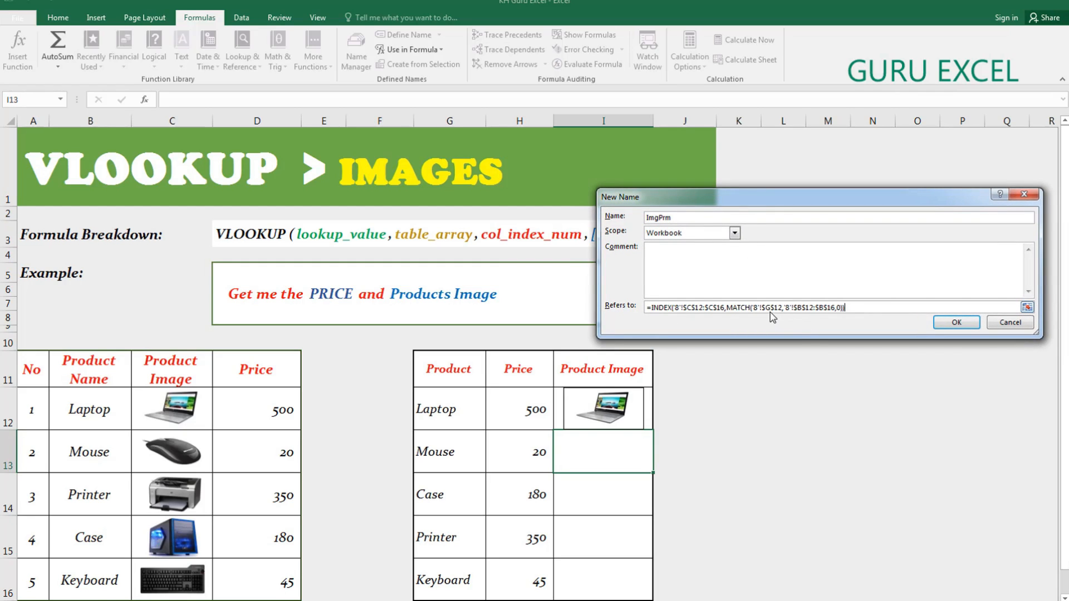
# Step: Change the MATCH lookup cell in the ImgPrm formula to $G$13, save the name and close the Name Manager
pyautogui.moveTo(764, 309); pyautogui.dragTo(781, 308)
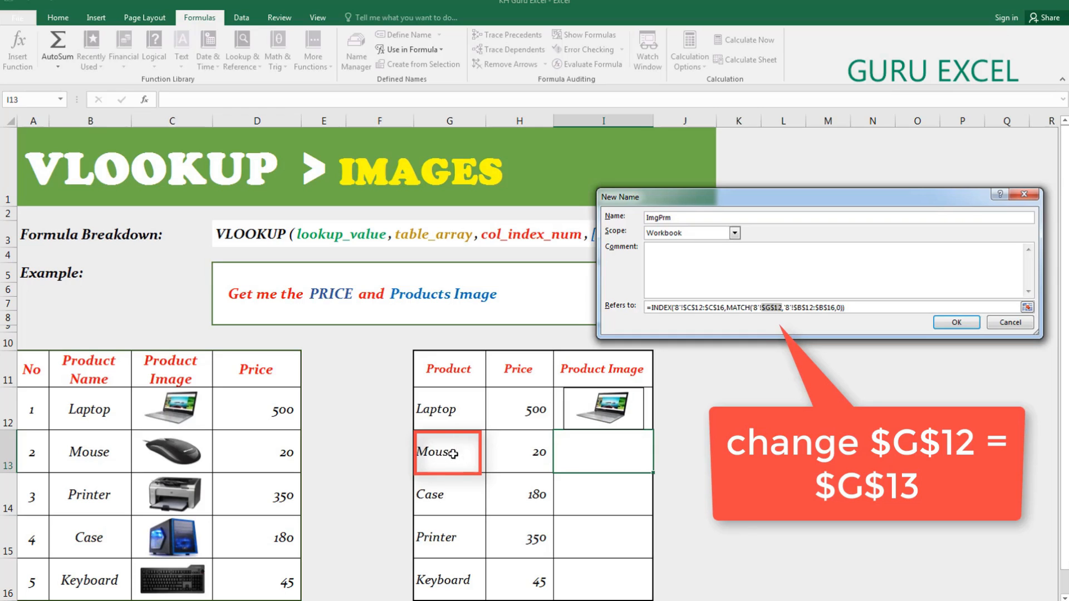
pyautogui.click(778, 307)
pyautogui.press('BackSpace')
pyautogui.write('3')
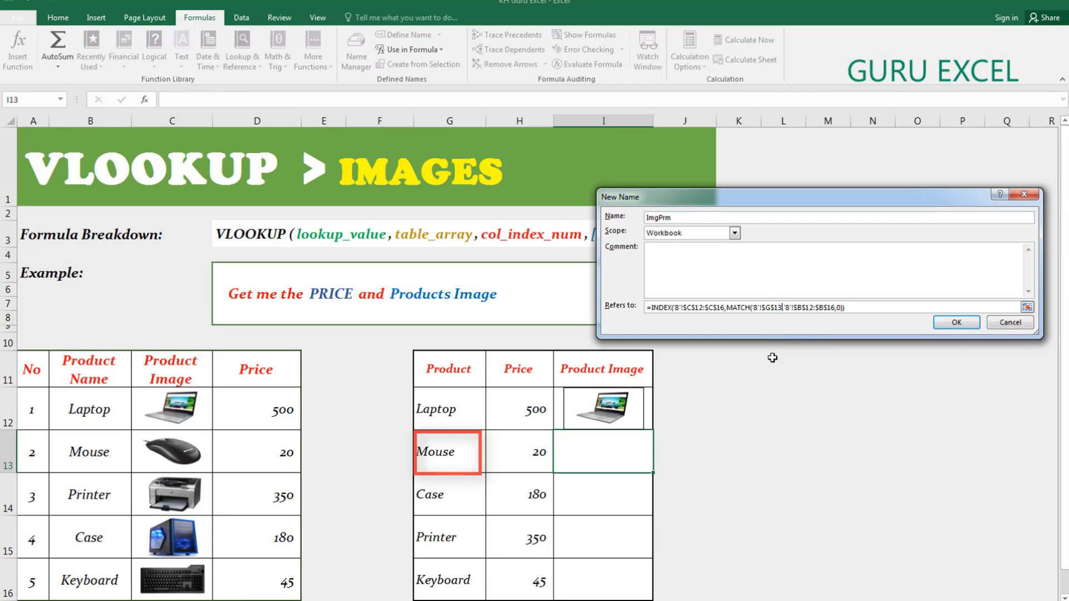
pyautogui.click(957, 323)
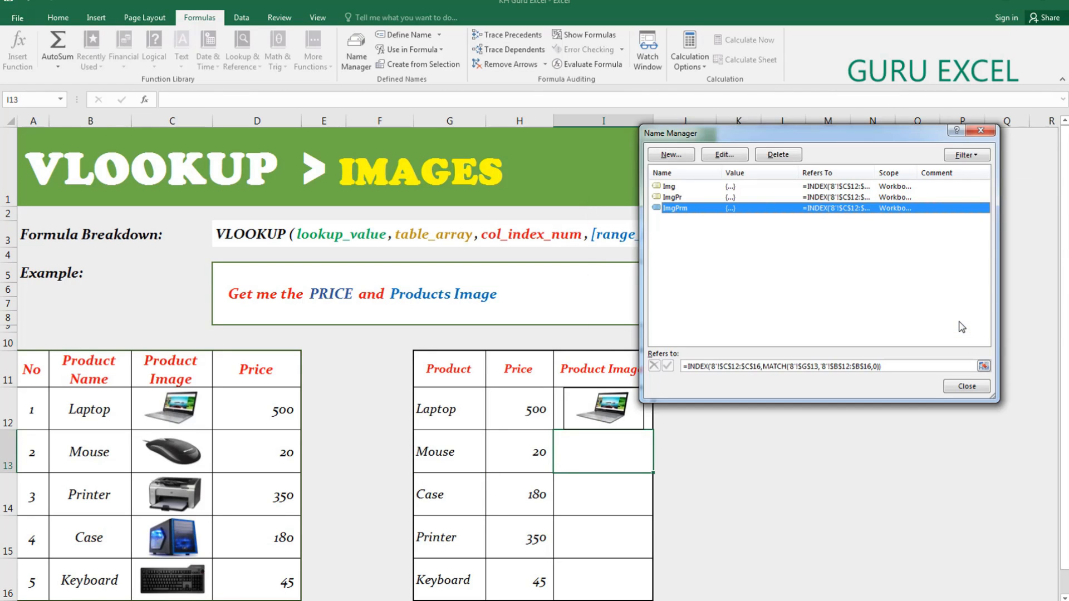
pyautogui.click(969, 390)
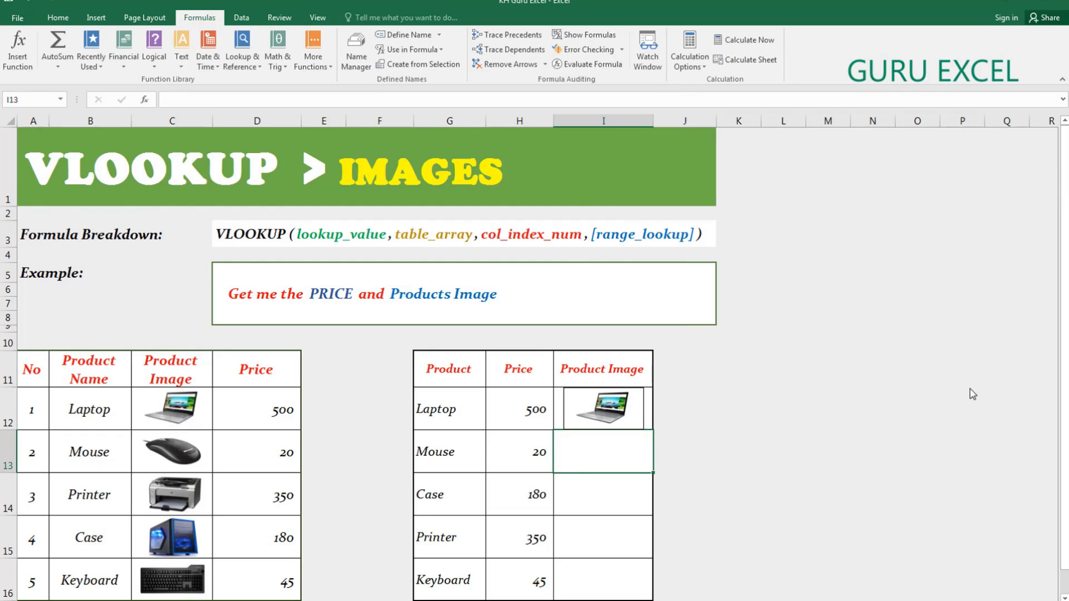
# Step: Copy the laptop picture from the source table and place it inside cell I13 of the lookup table
pyautogui.click(184, 416)
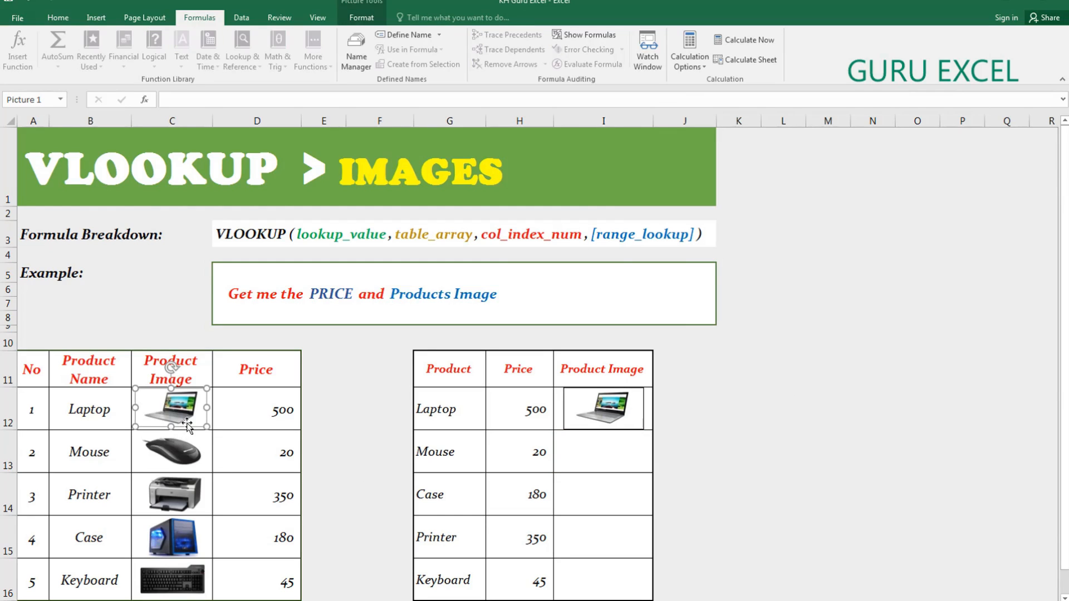
pyautogui.click(602, 455)
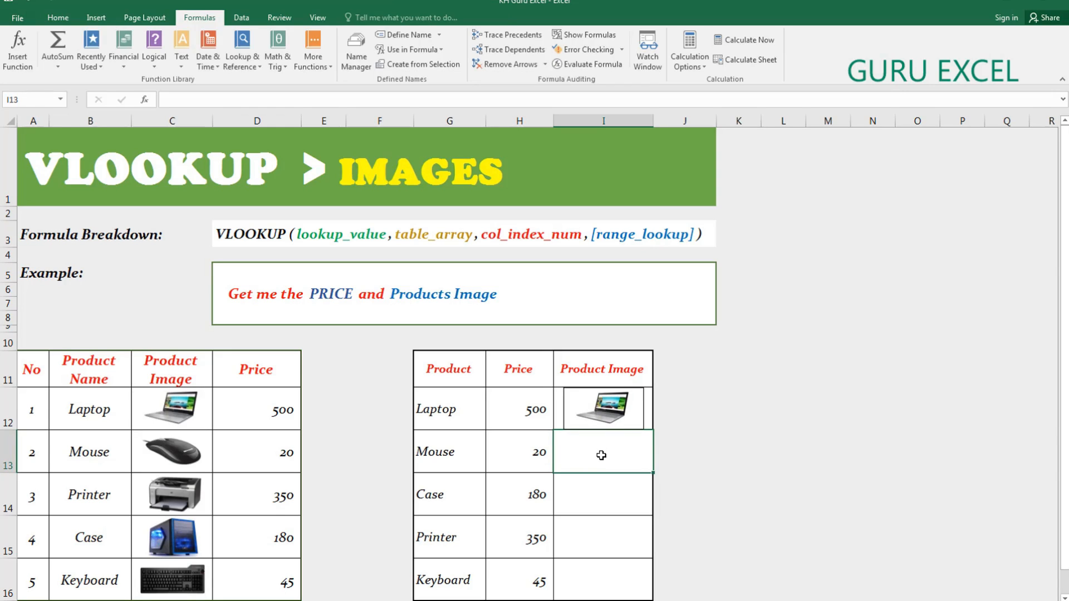
pyautogui.hotkey('ctrl', 'v')
pyautogui.moveTo(581, 459); pyautogui.dragTo(602, 452)
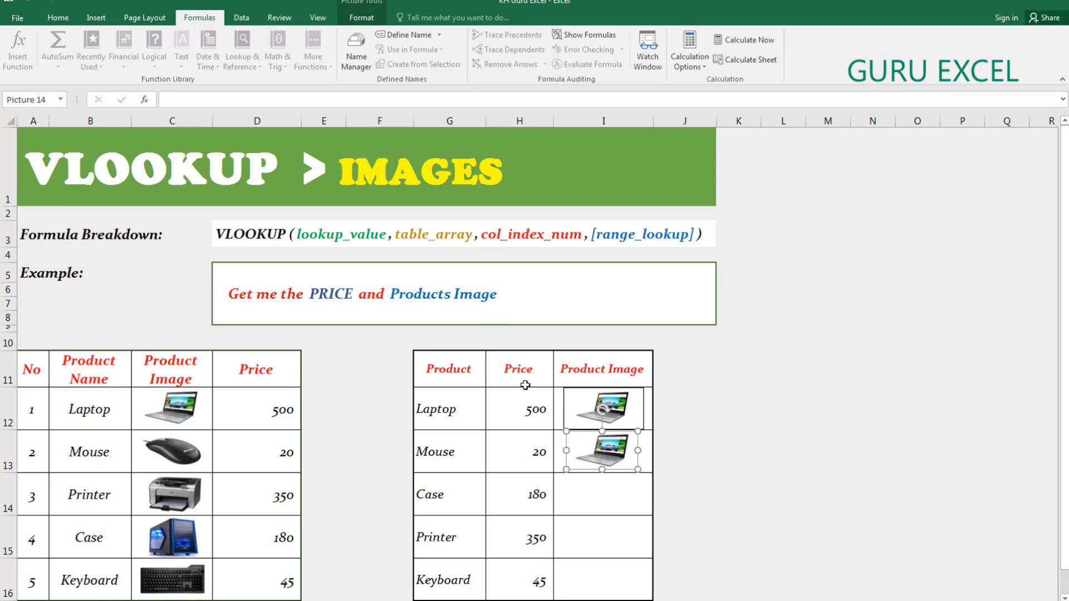
# Step: Link the pasted picture in I13 to the defined name with the formula =ImgPrm
pyautogui.click(215, 103)
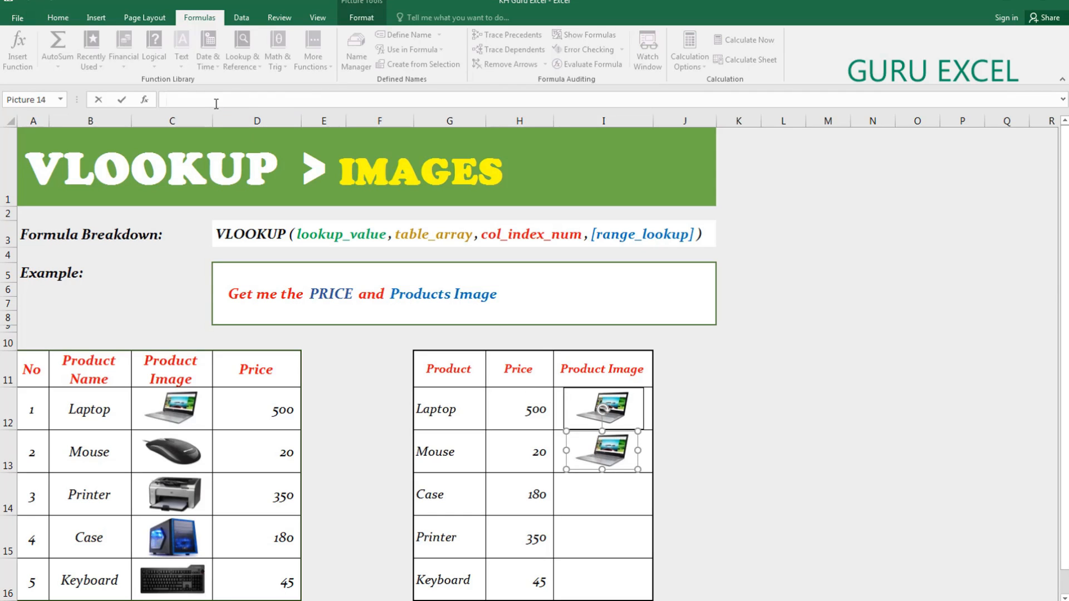
pyautogui.write('=Im')
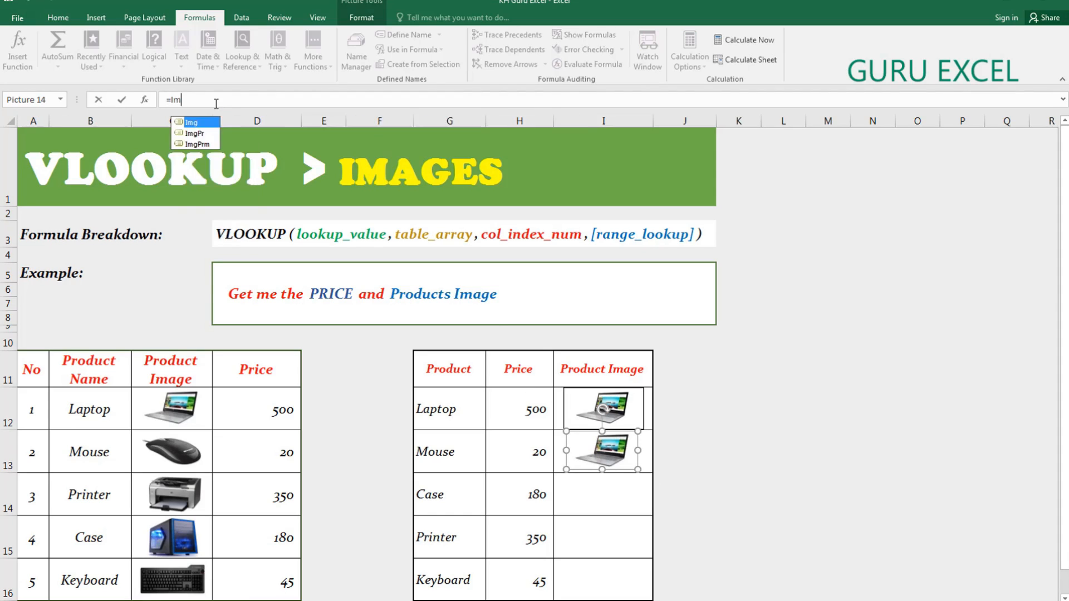
pyautogui.write('gpr')
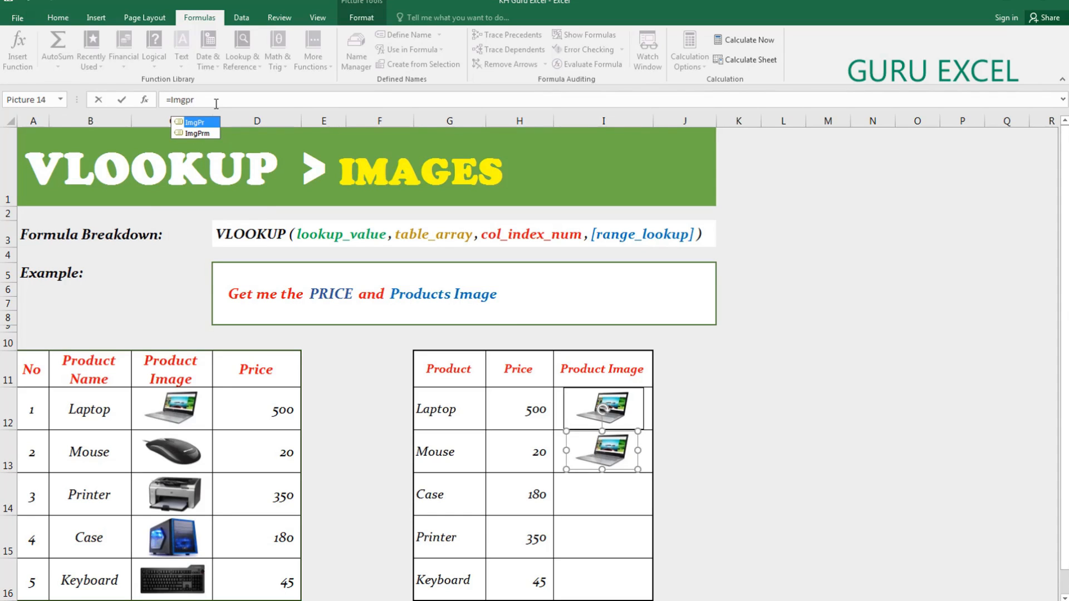
pyautogui.write('m')
pyautogui.press('Return')
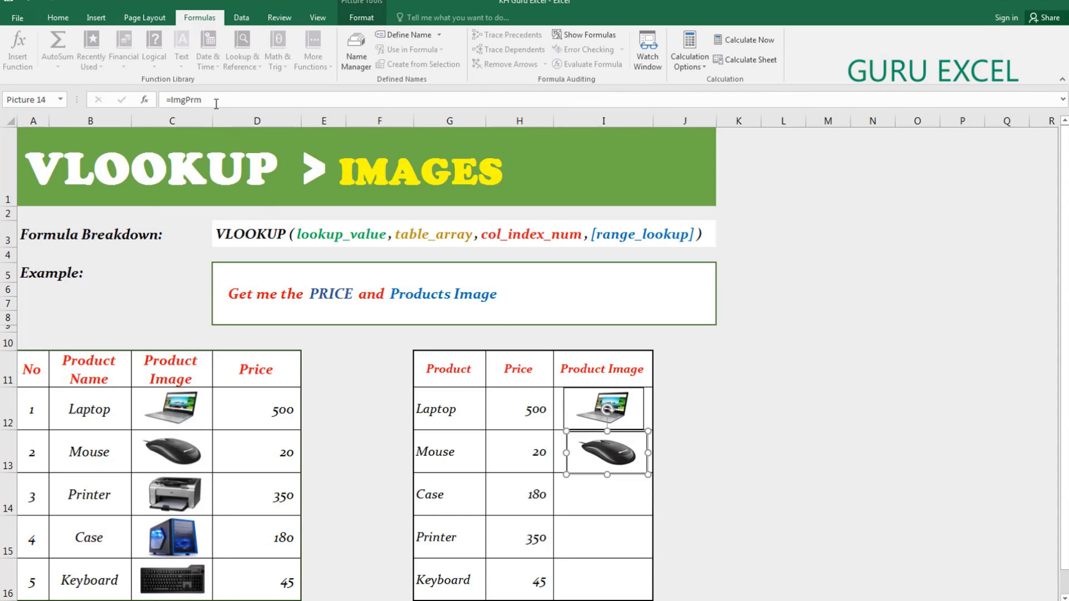
# Step: Test the second image lookup by switching the product in G13 to Printer, Mouse and finally Case
pyautogui.click(451, 449)
pyautogui.click(492, 468)
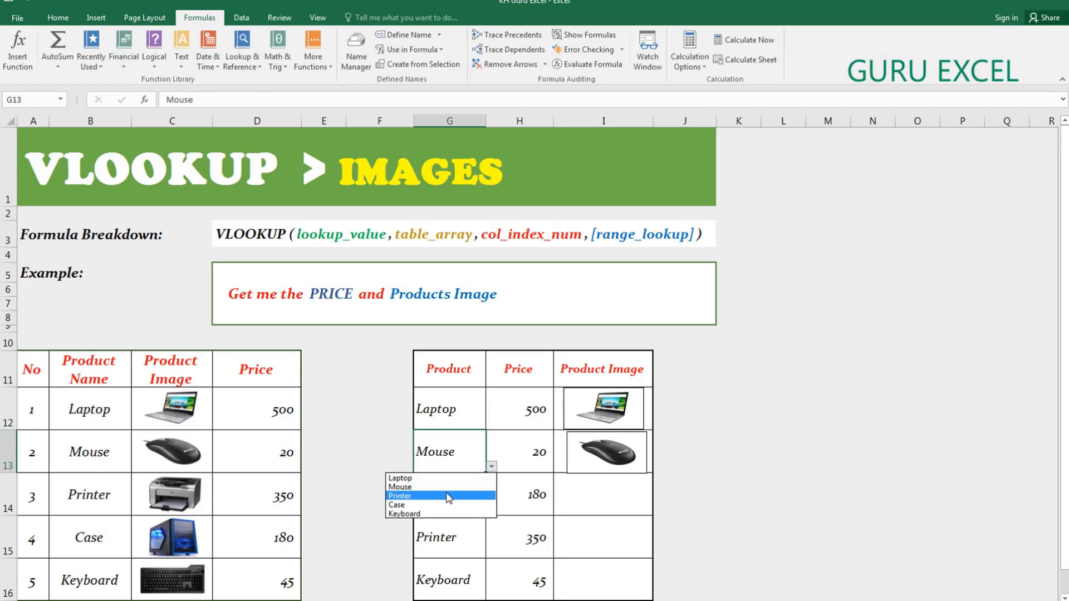
pyautogui.click(457, 495)
pyautogui.click(491, 468)
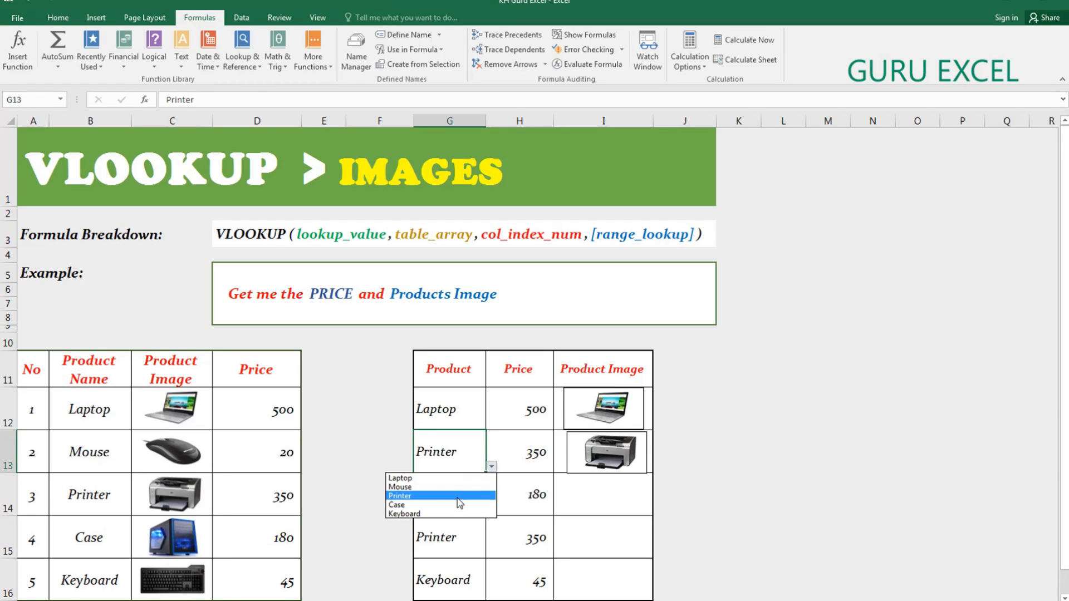
pyautogui.click(447, 483)
pyautogui.click(492, 467)
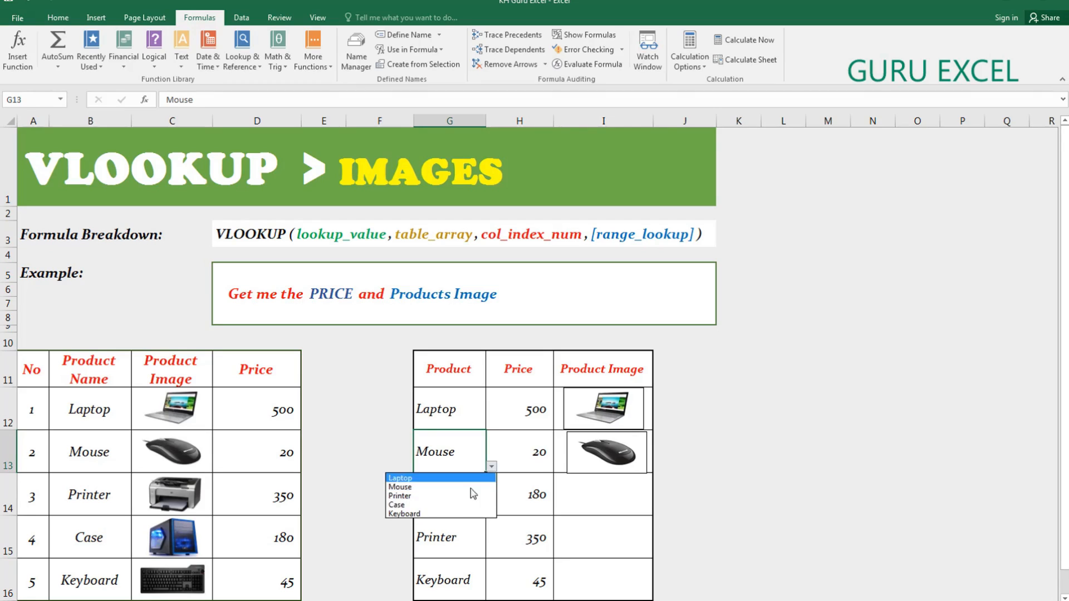
pyautogui.click(457, 505)
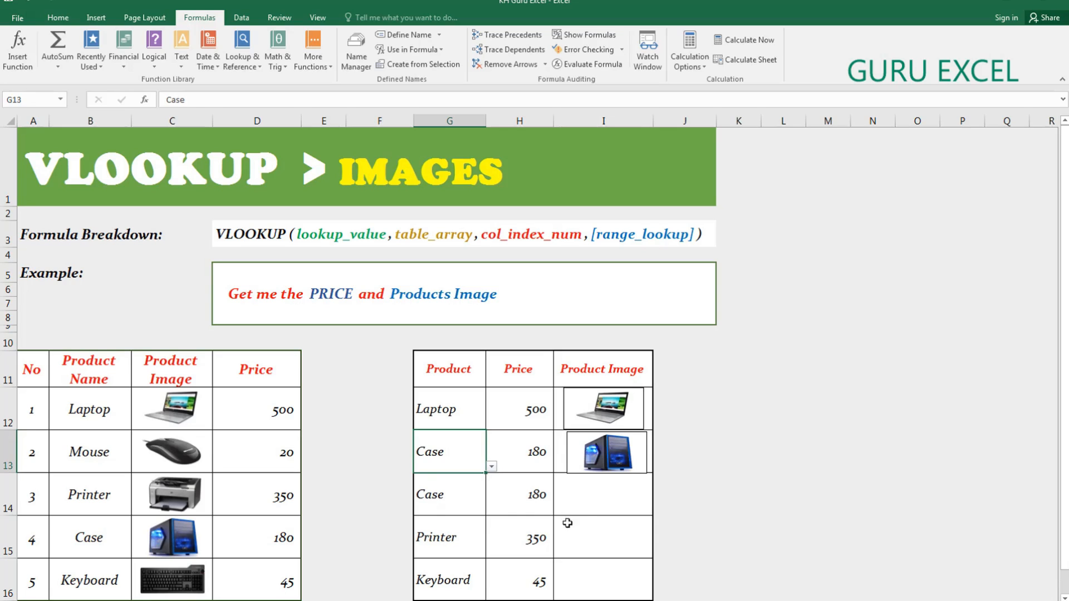
# Step: Nudge the linked picture in I13 to line up with the one above it, and deselect it
pyautogui.click(585, 499)
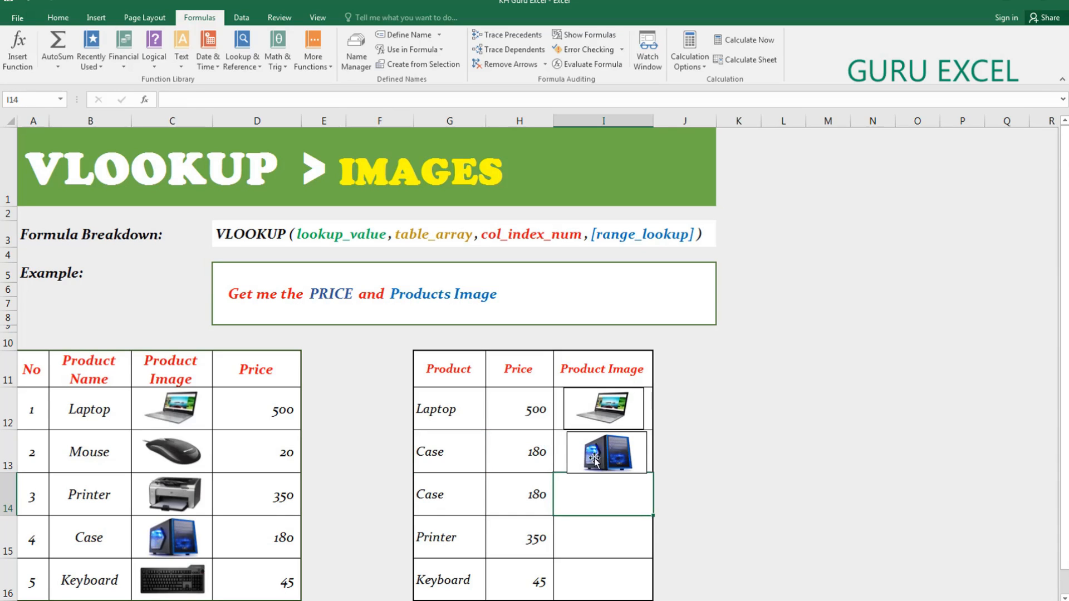
pyautogui.moveTo(610, 456); pyautogui.dragTo(606, 460)
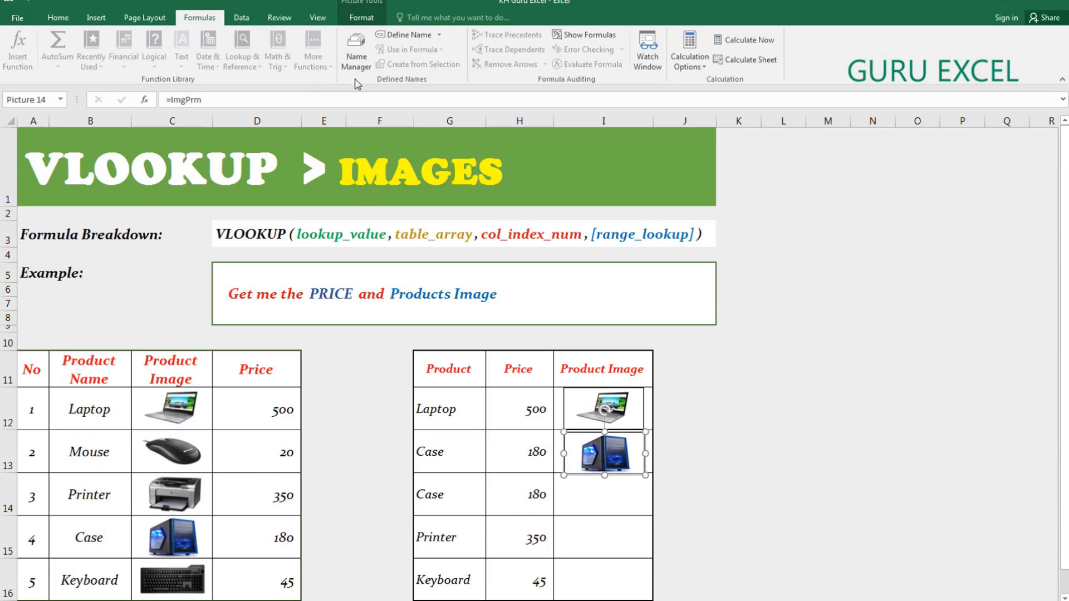
pyautogui.click(876, 425)
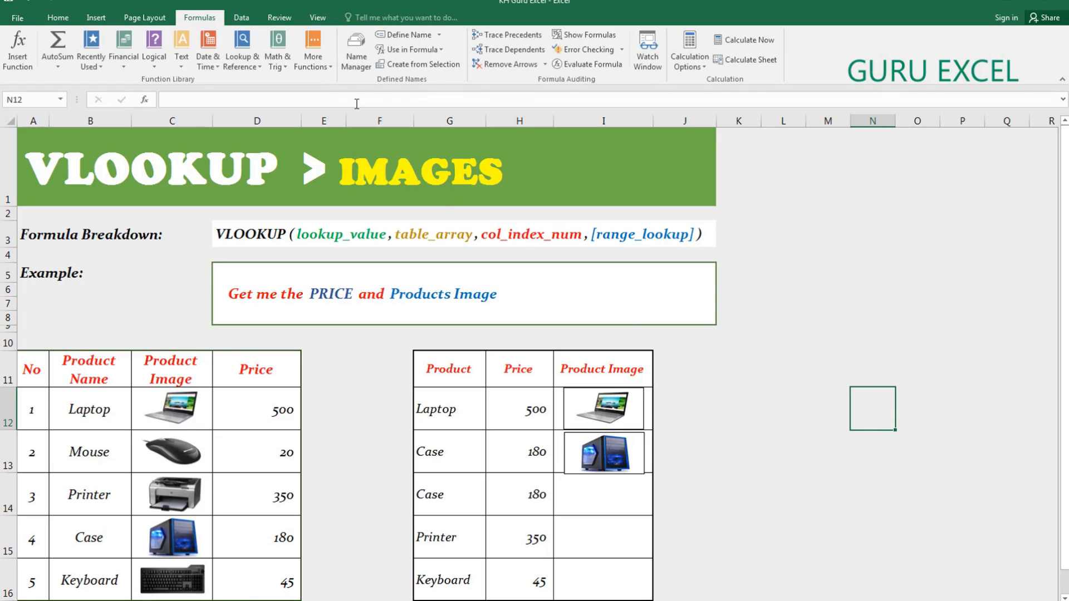
# Step: Define a new name ImgPre that refers to =INDEX('8'!$C$12:$C$16,MATCH('8'!$G$14,'8'!$B$12:$B$16,0))
pyautogui.click(356, 53)
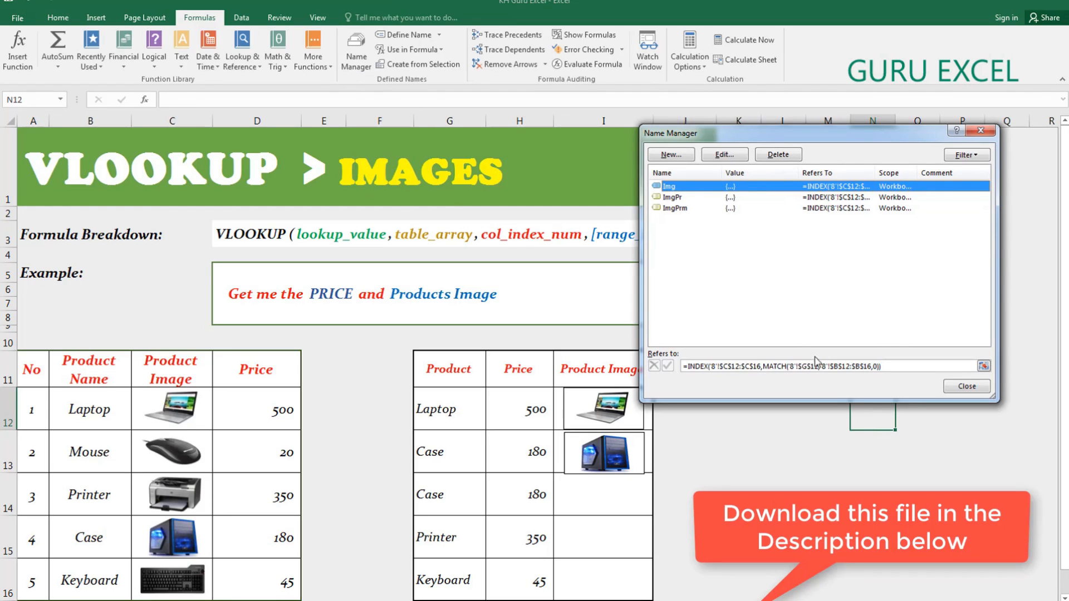
pyautogui.moveTo(893, 364); pyautogui.dragTo(667, 366)
pyautogui.hotkey('ctrl', 'c')
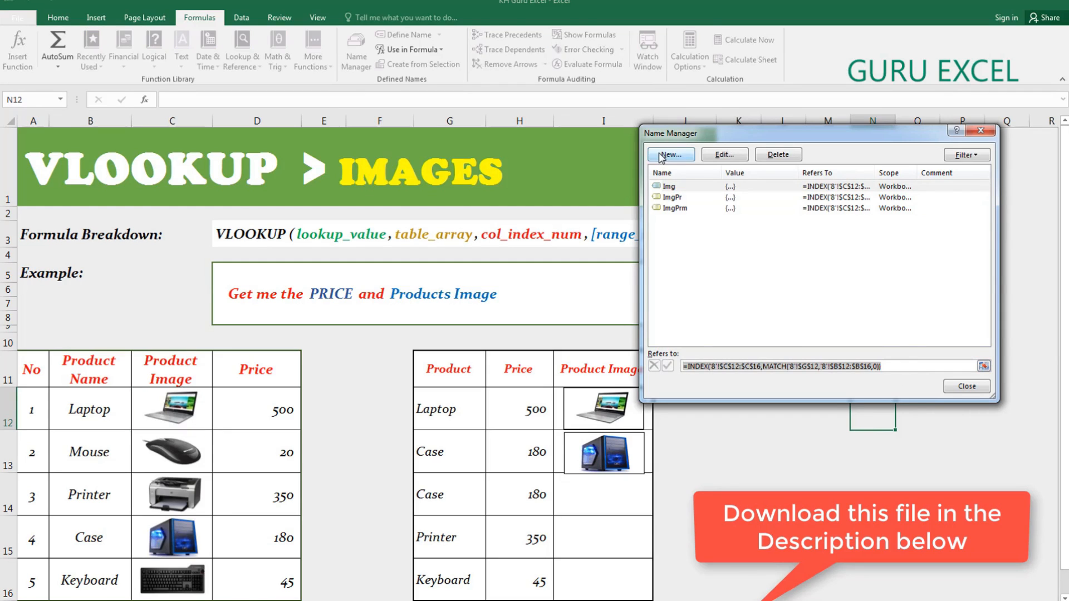
pyautogui.click(667, 155)
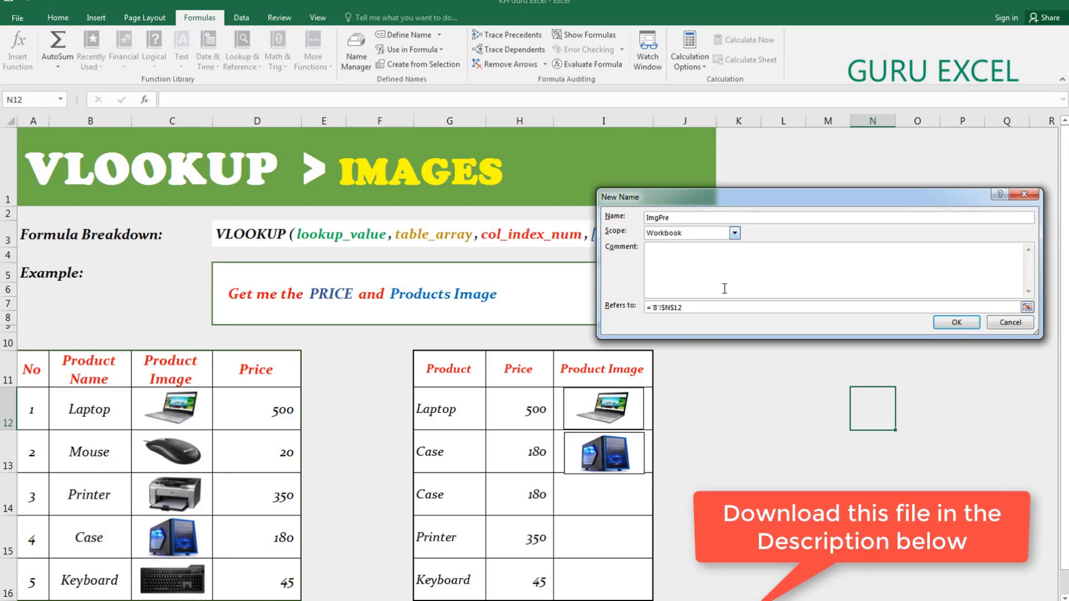
pyautogui.moveTo(684, 308); pyautogui.dragTo(640, 309)
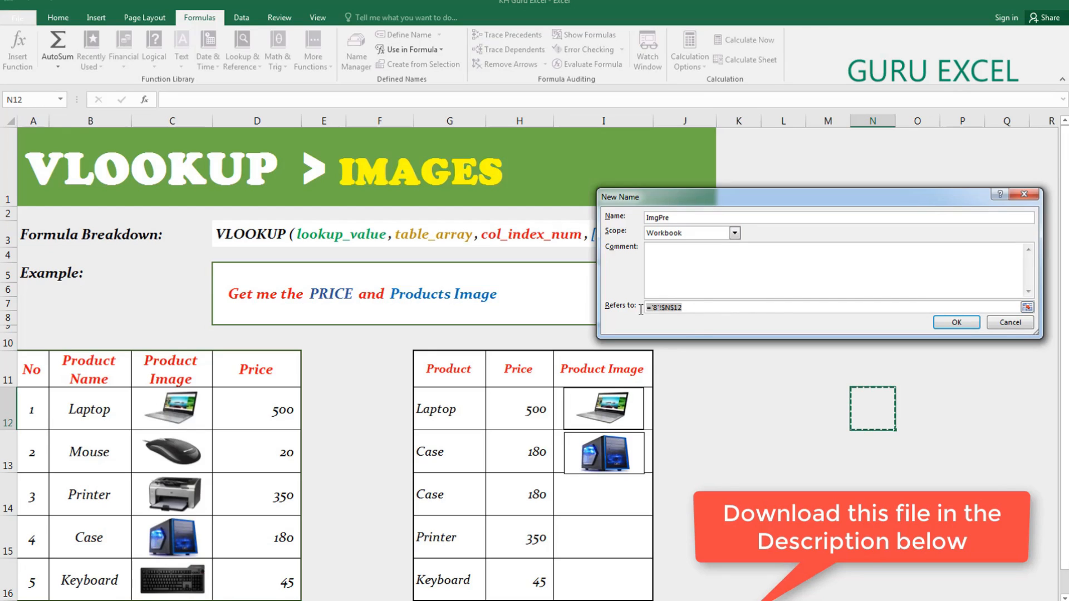
pyautogui.hotkey('ctrl', 'v')
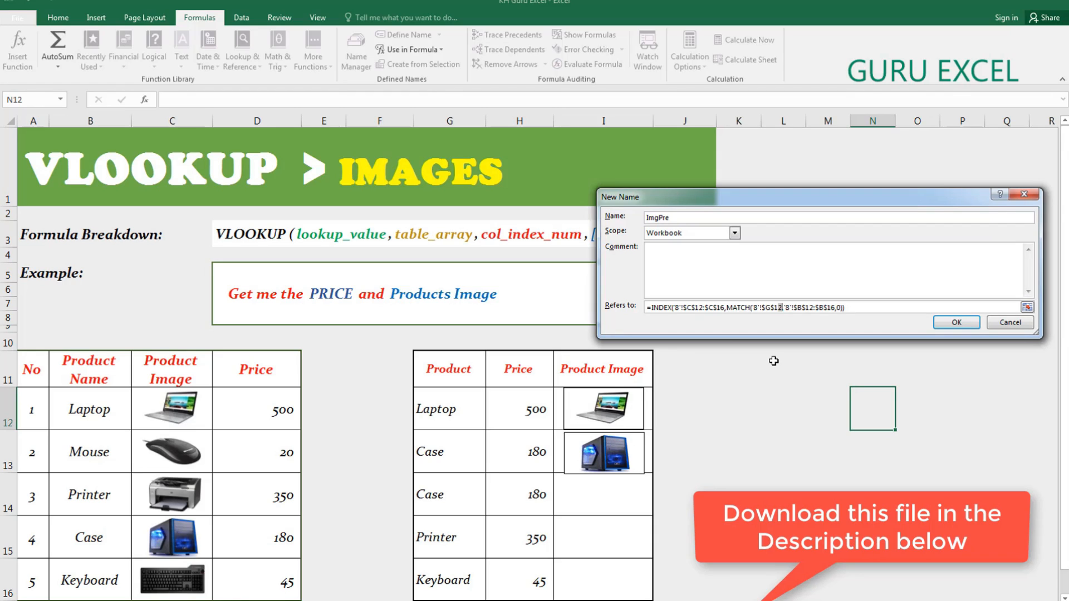
pyautogui.click(956, 322)
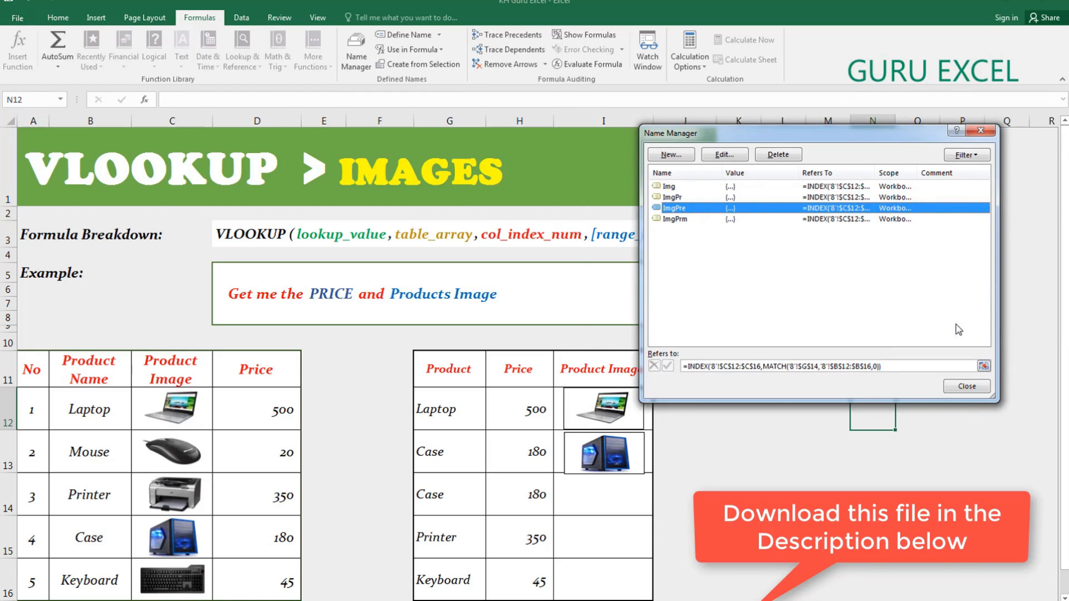
pyautogui.click(966, 386)
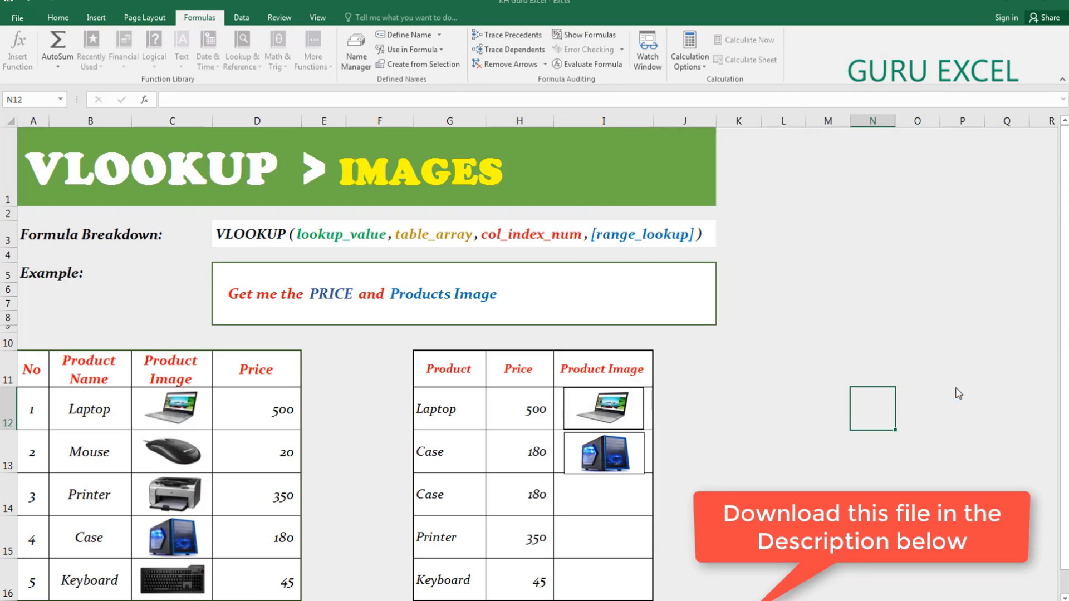
# Step: Copy the mouse picture from the source table into cell I14 and nudge the linked picture in I13 into alignment
pyautogui.click(590, 500)
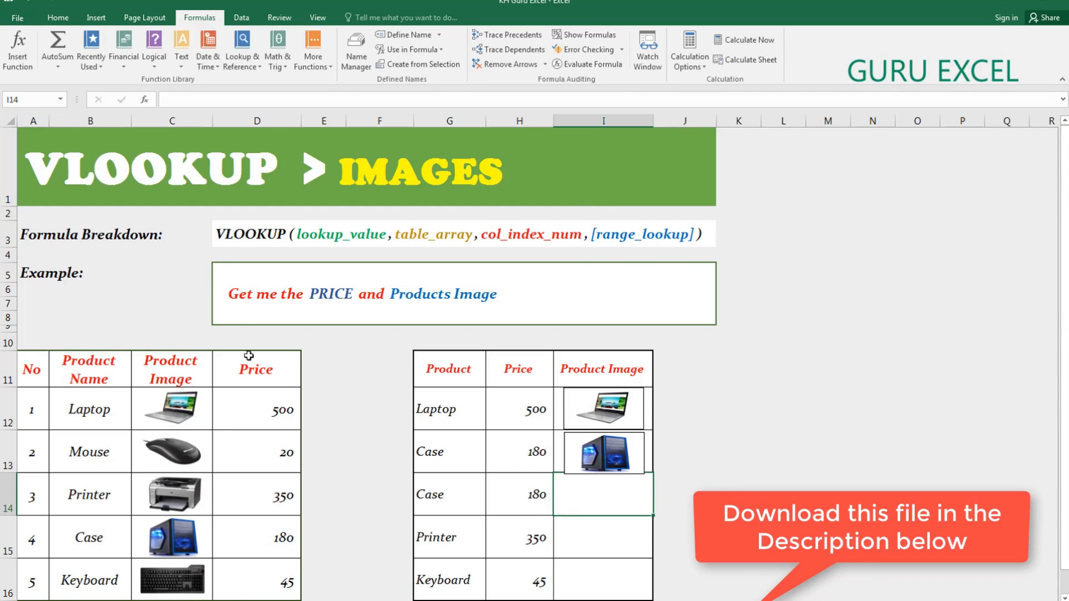
pyautogui.click(182, 453)
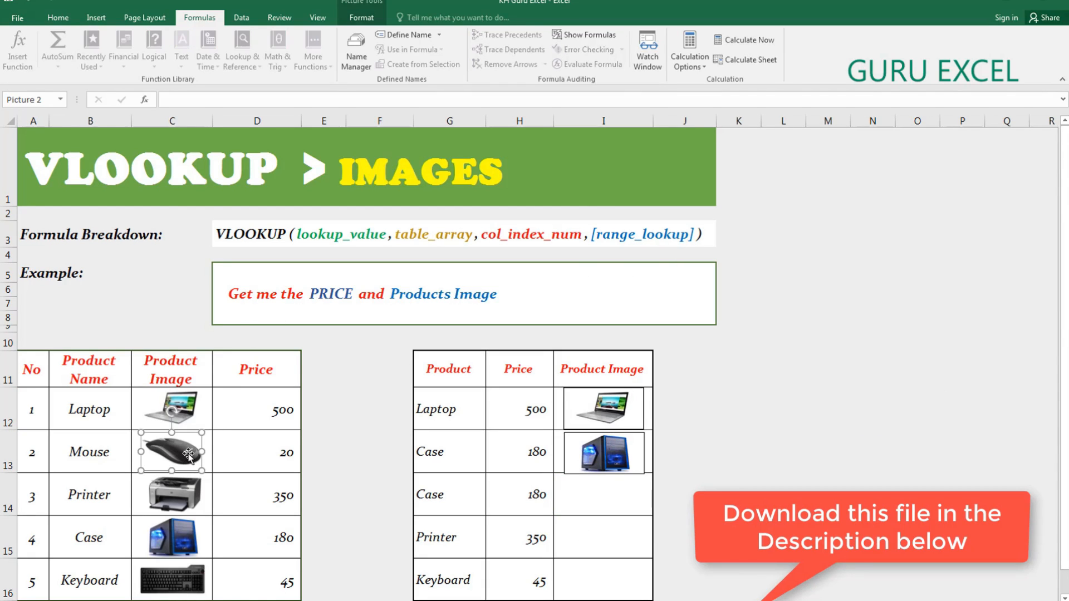
pyautogui.click(591, 497)
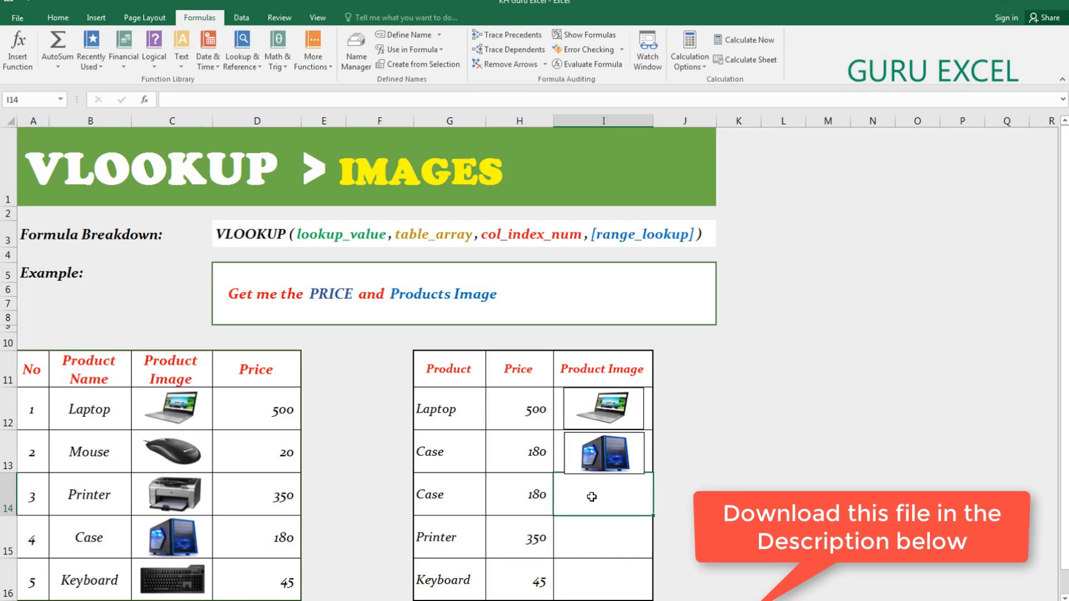
pyautogui.hotkey('ctrl', 'v')
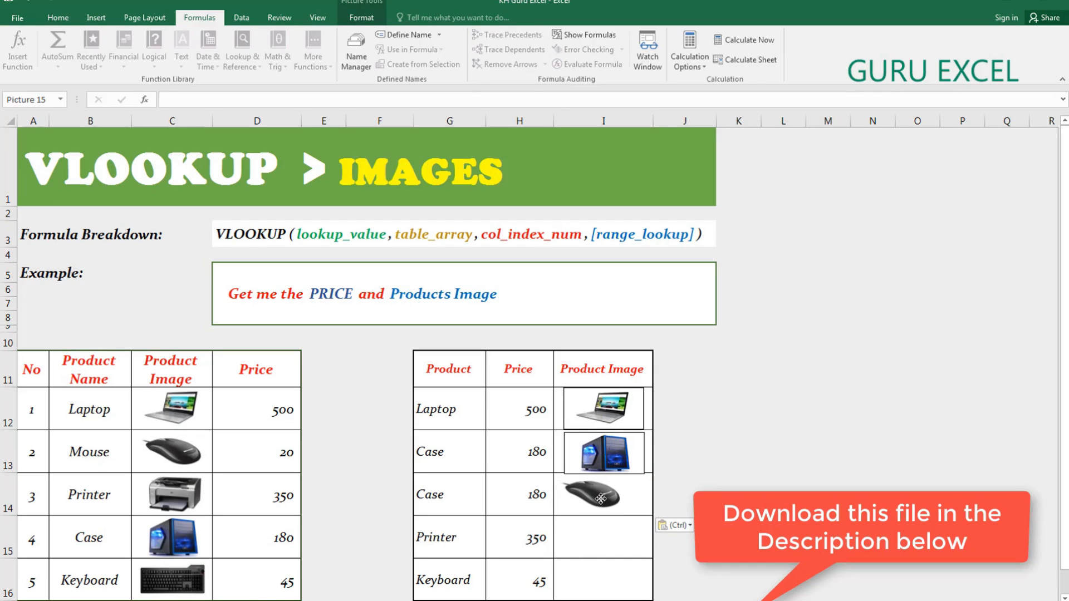
pyautogui.moveTo(601, 499); pyautogui.dragTo(608, 500)
pyautogui.click(580, 453)
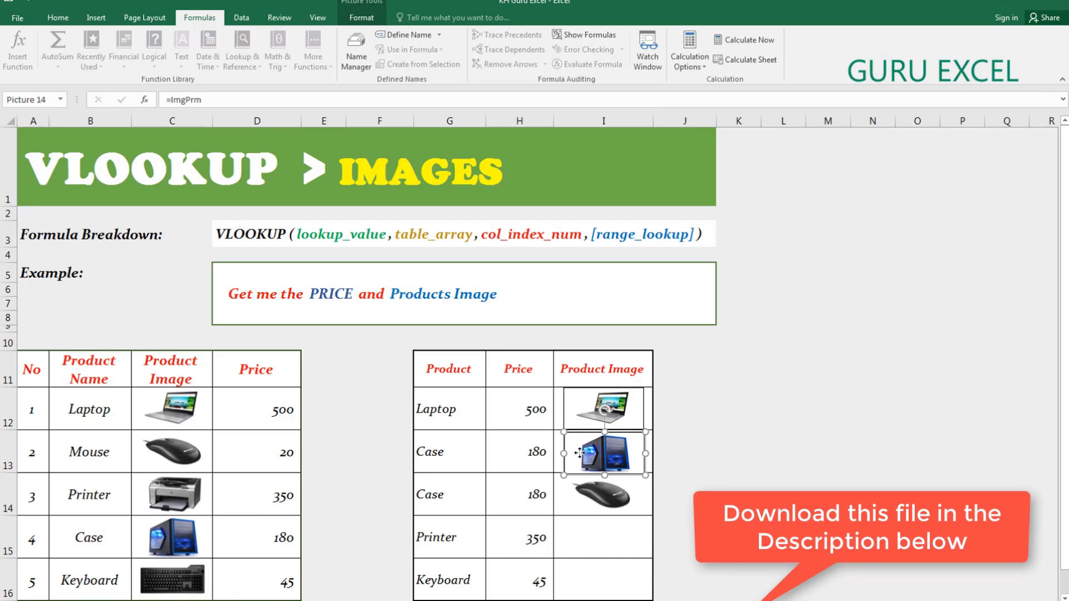
pyautogui.moveTo(579, 451); pyautogui.dragTo(580, 452)
# Step: Link the mouse picture in I14 to the defined name with =ImgPre and line it up with the pictures above
pyautogui.click(594, 497)
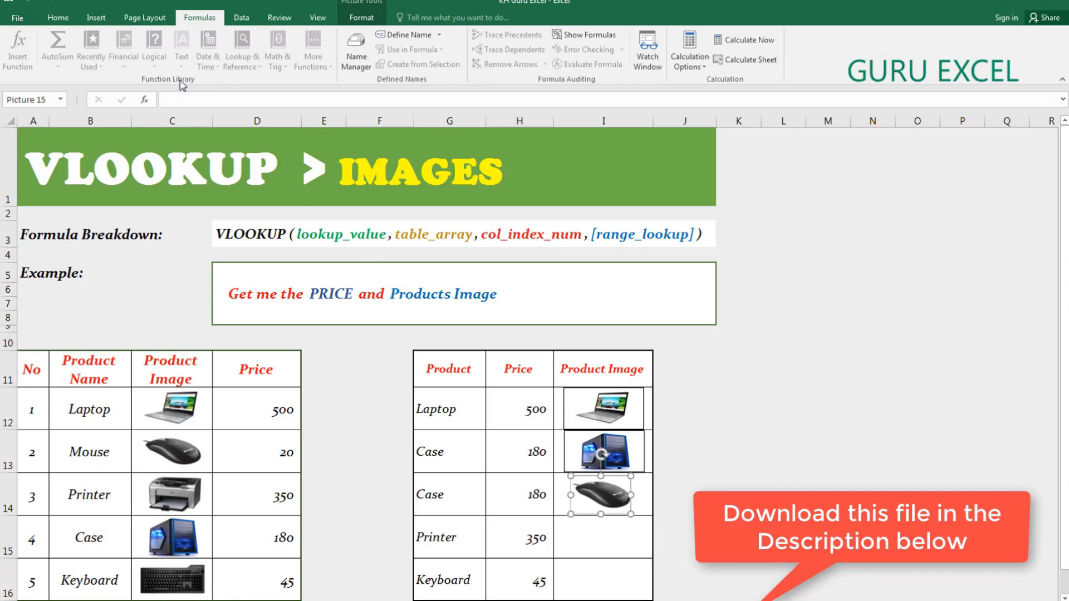
pyautogui.click(190, 104)
pyautogui.write('=')
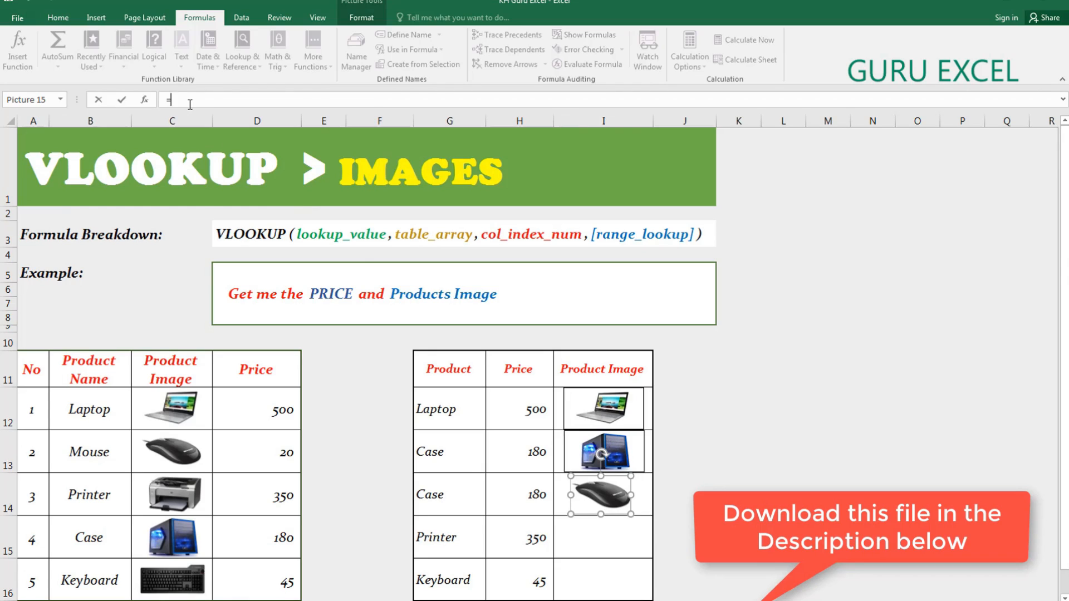
pyautogui.write('Img')
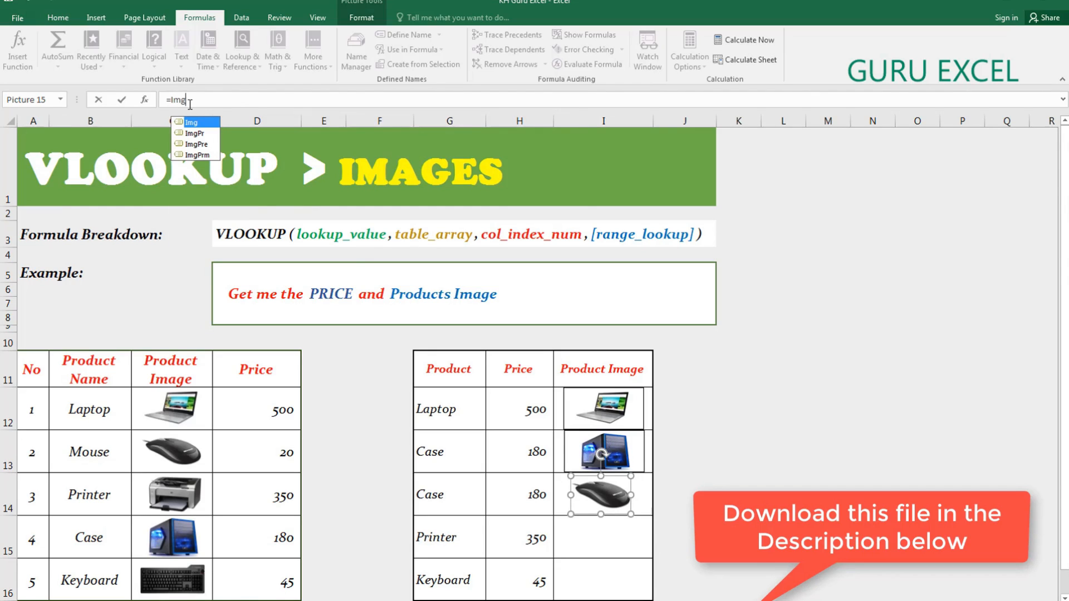
pyautogui.write('P')
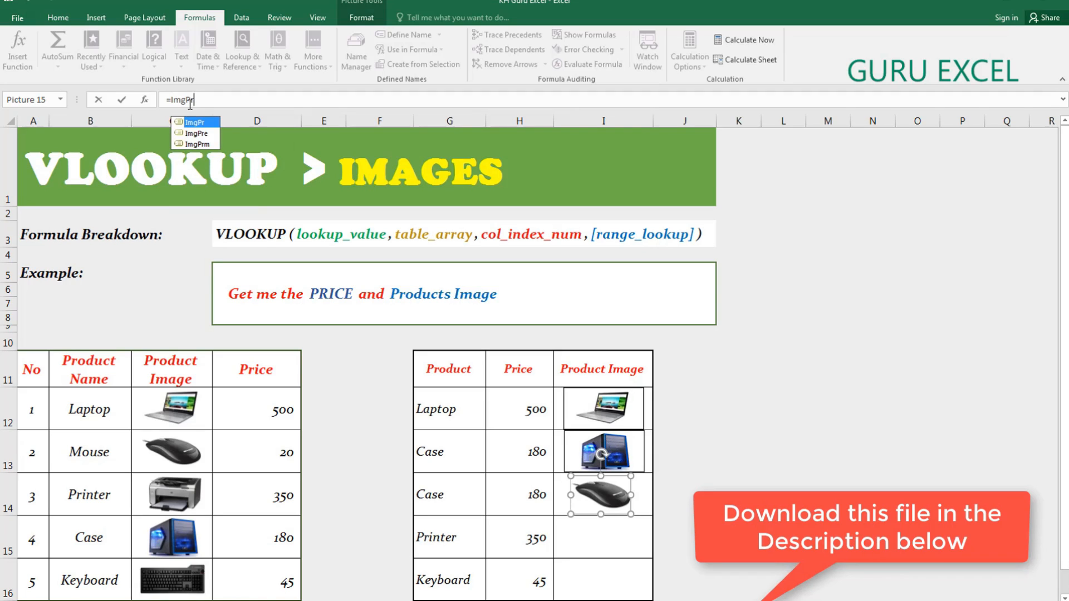
pyautogui.write('re')
pyautogui.press('Return')
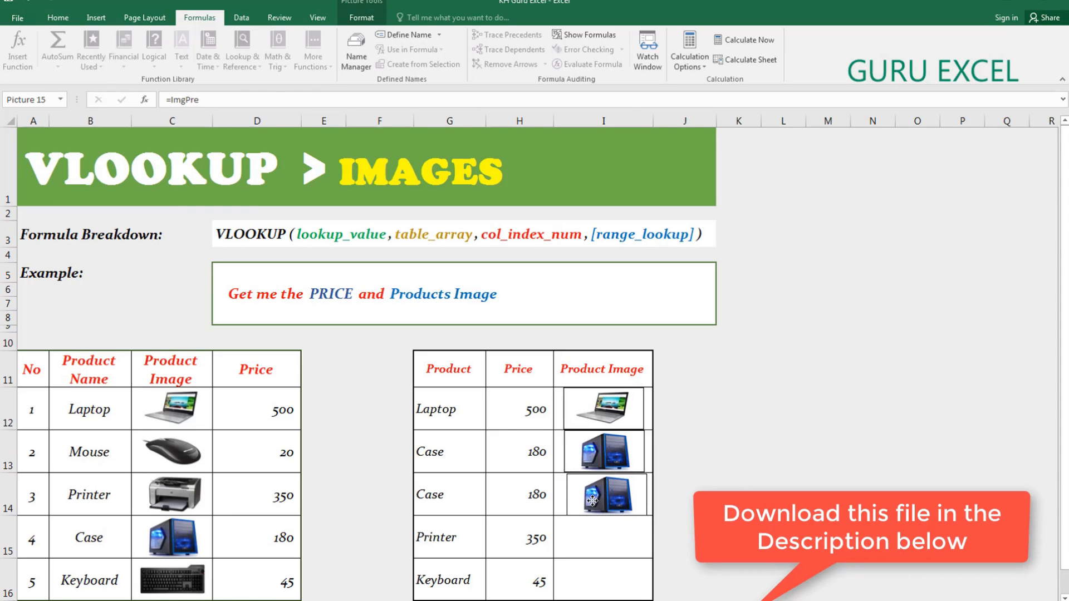
pyautogui.moveTo(592, 500); pyautogui.dragTo(589, 500)
# Step: Test the third image lookup by switching the product in G14 to Keyboard
pyautogui.click(452, 502)
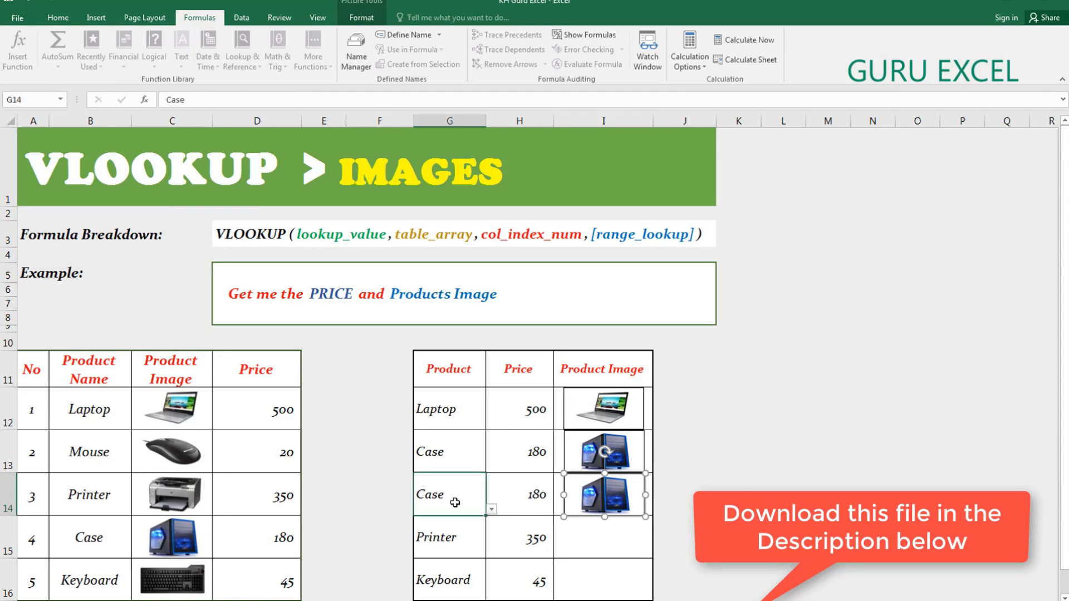
pyautogui.click(491, 510)
pyautogui.click(460, 536)
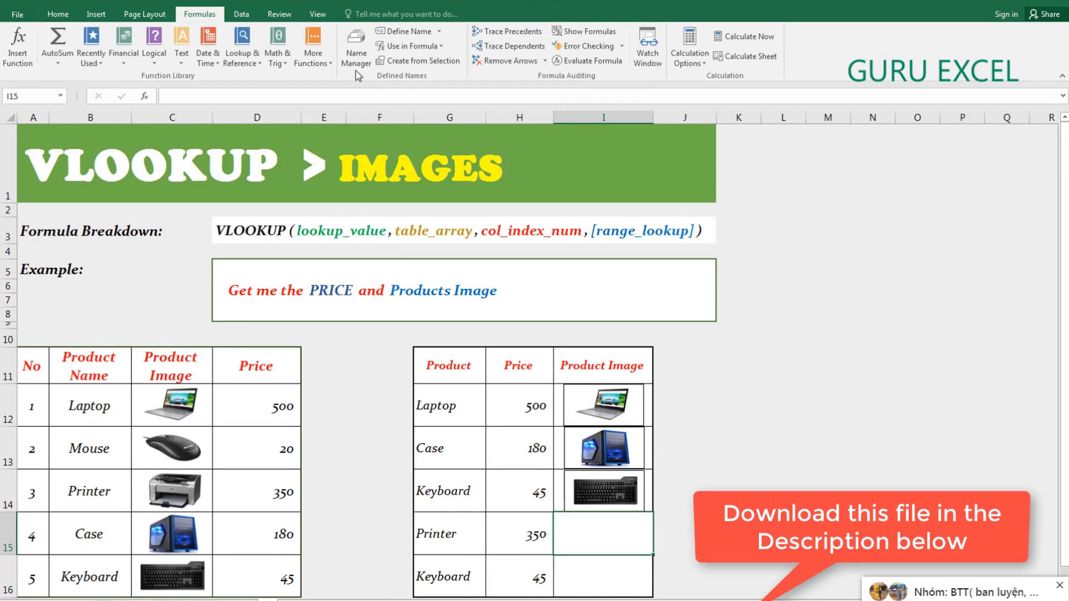
# Step: Define a new name ImgPru that refers to =INDEX('8'!$C$12:$C$16,MATCH('8'!$G$15,'8'!$B$12:$B$16,0))
pyautogui.click(356, 65)
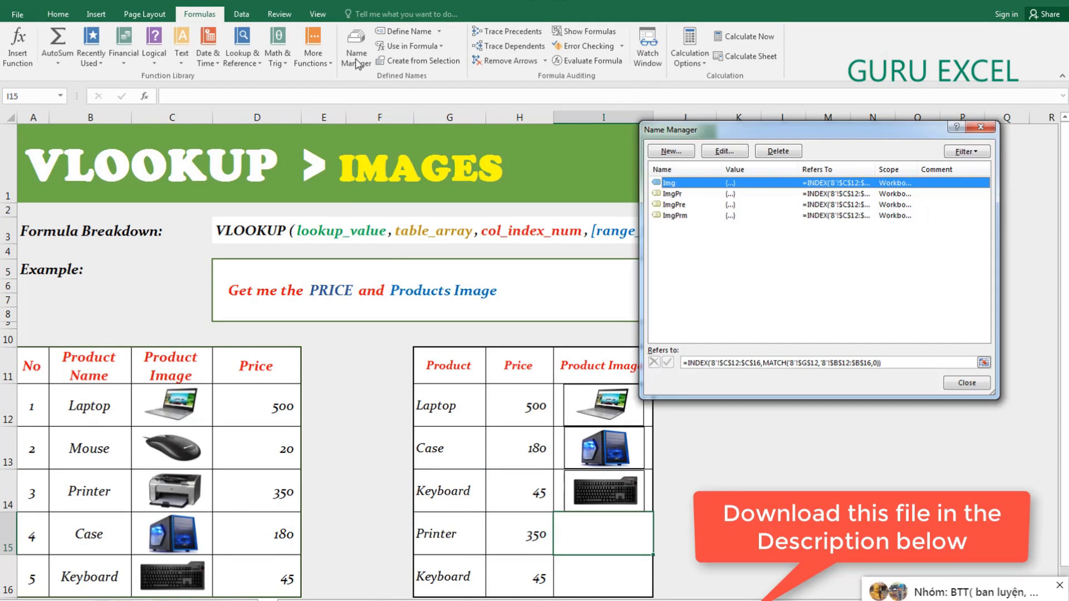
pyautogui.click(880, 363)
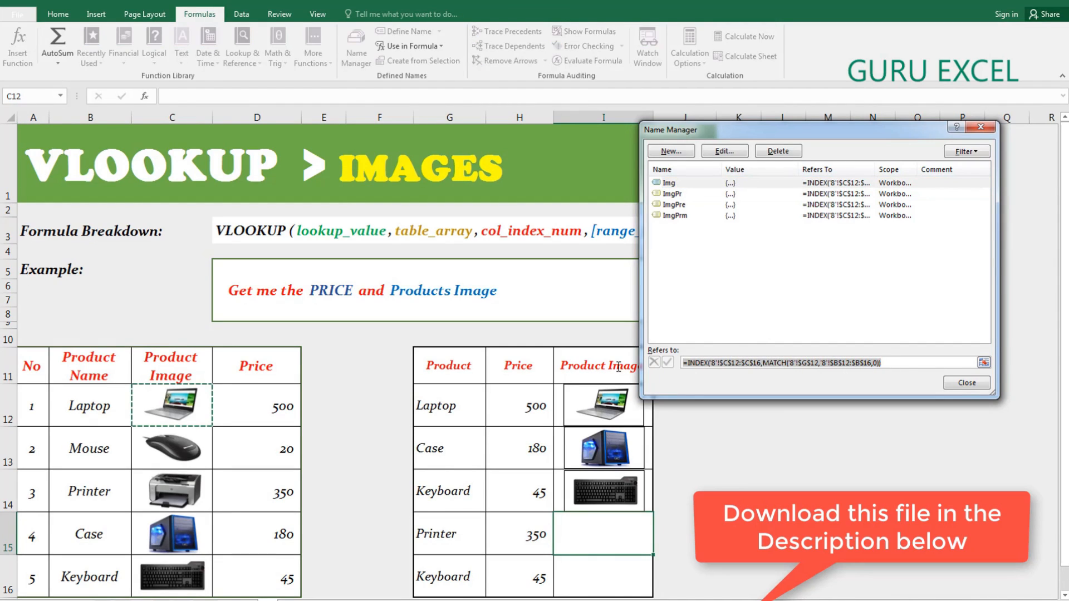
pyautogui.click(671, 151)
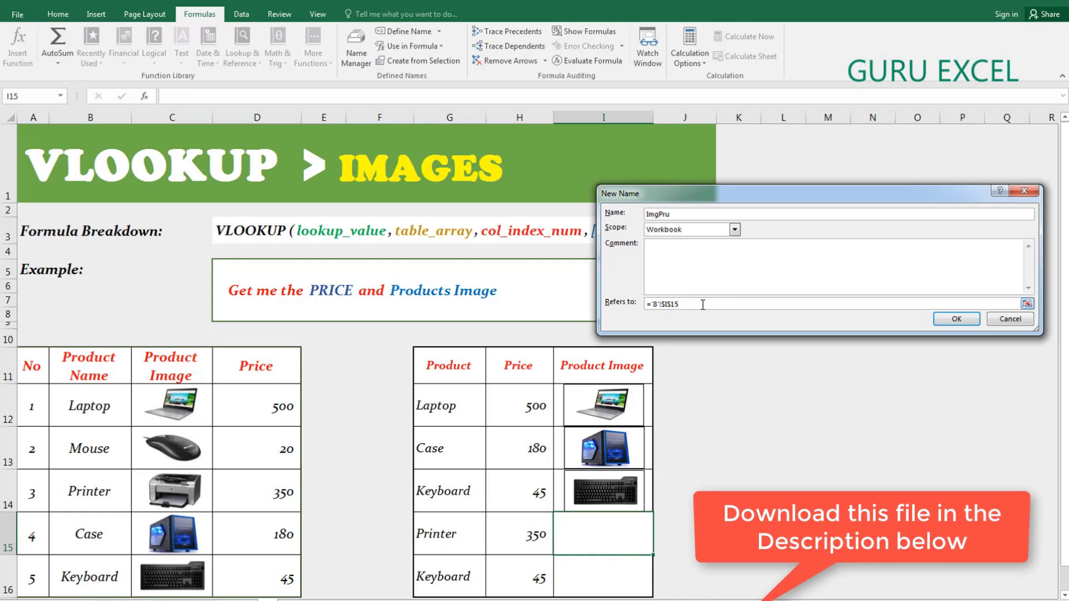
pyautogui.hotkey('ctrl', 'a')
pyautogui.write("=INDEX('8'!$C$12:$C$16,MATCH('8'!$G$12,'8'!$B$12:$B$16,0))")
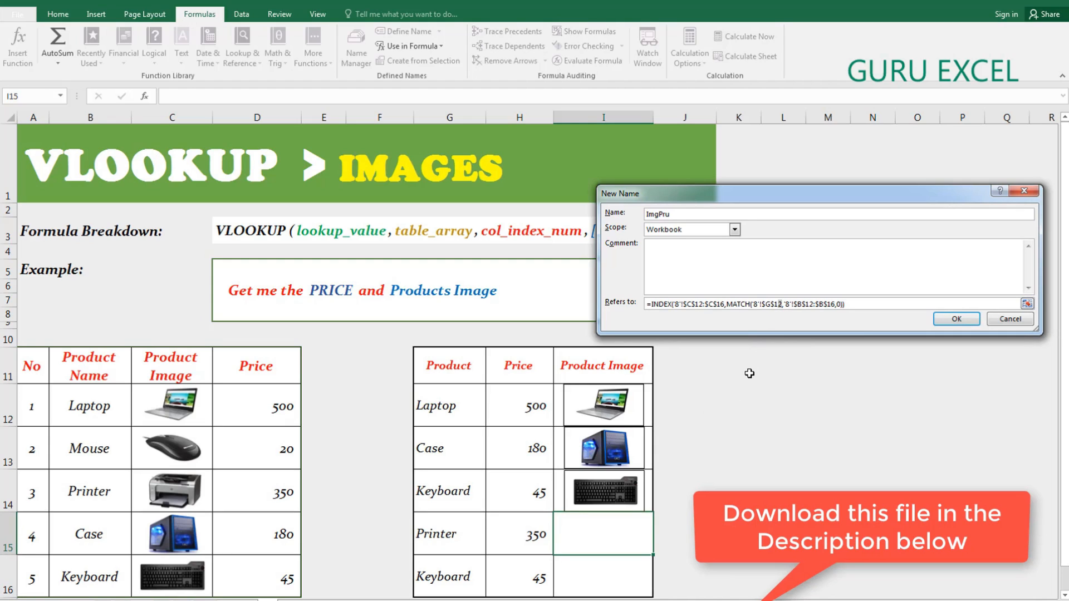
pyautogui.click(956, 319)
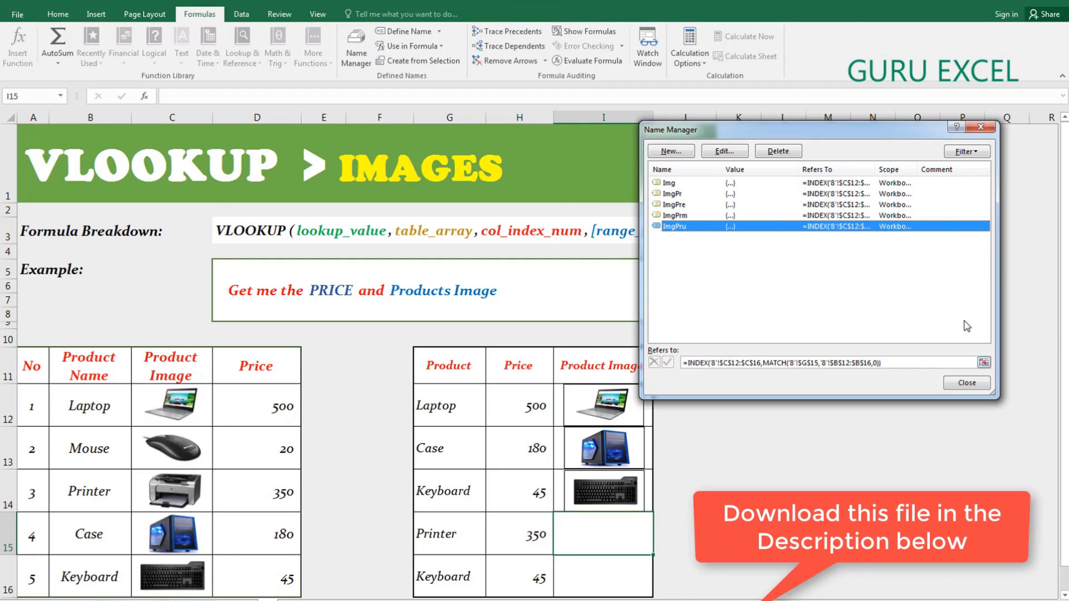
pyautogui.click(961, 384)
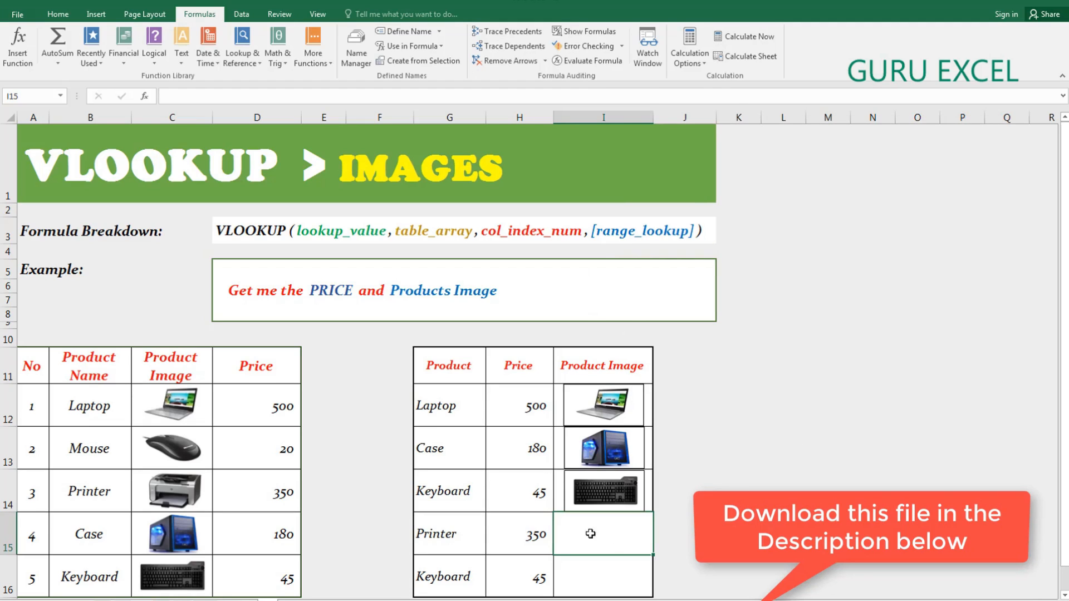
# Step: Copy the printer picture from the source table and place it inside cell I15 of the lookup table
pyautogui.click(192, 496)
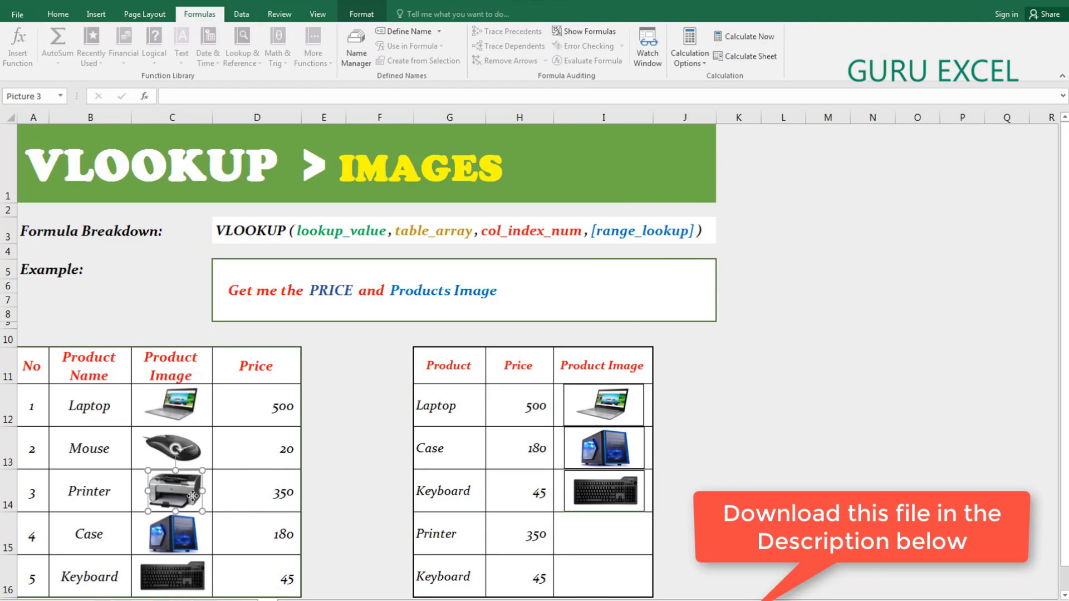
pyautogui.click(605, 538)
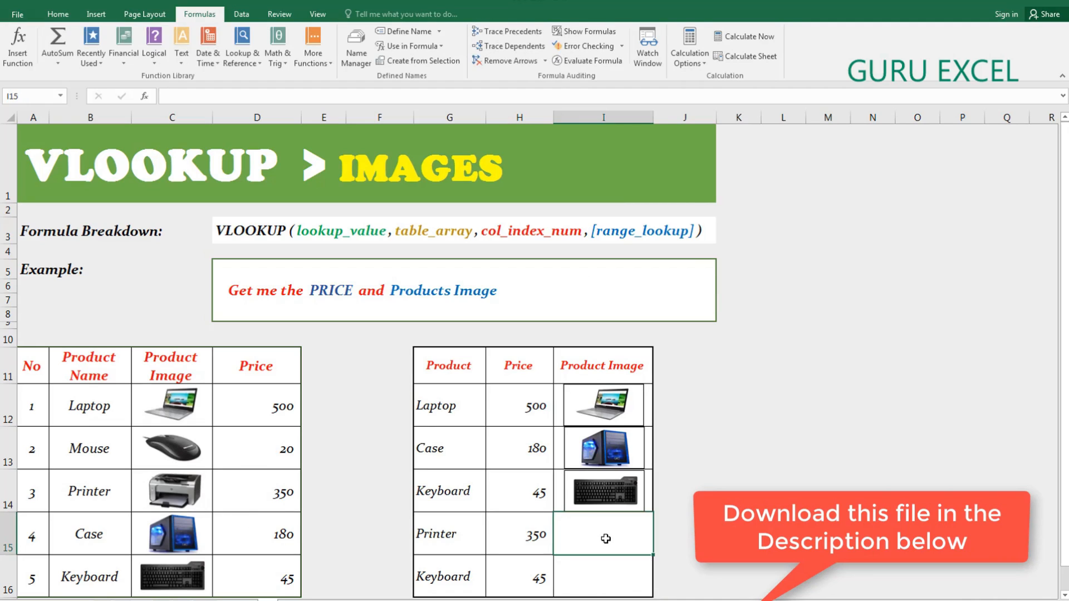
pyautogui.hotkey('ctrl', 'v')
pyautogui.moveTo(606, 538); pyautogui.dragTo(610, 538)
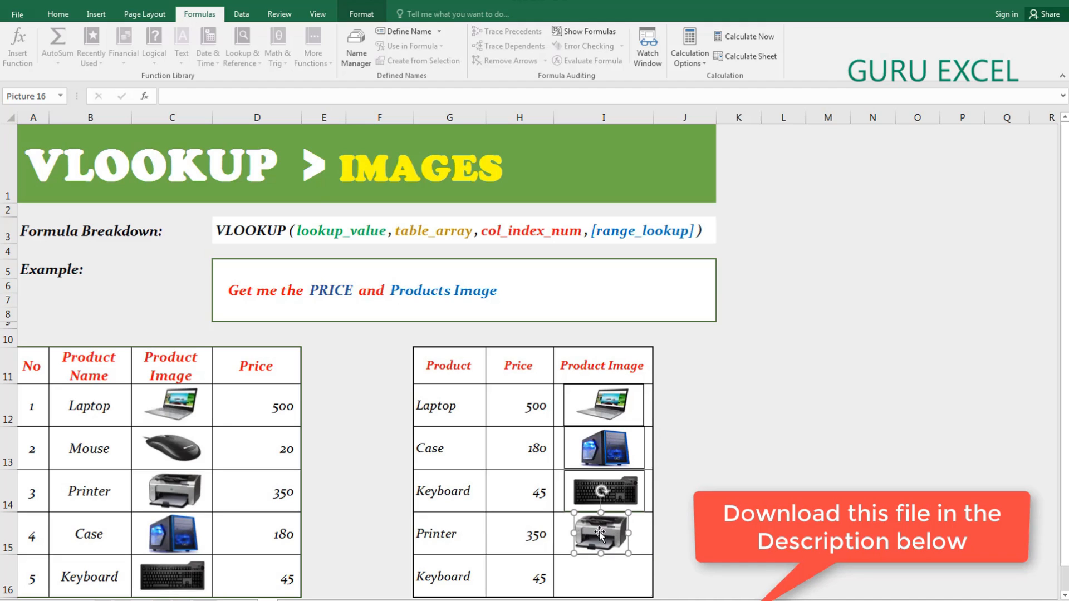
# Step: Link the printer picture in I15 to the defined name with =ImgPru and align it within the cell
pyautogui.click(193, 95)
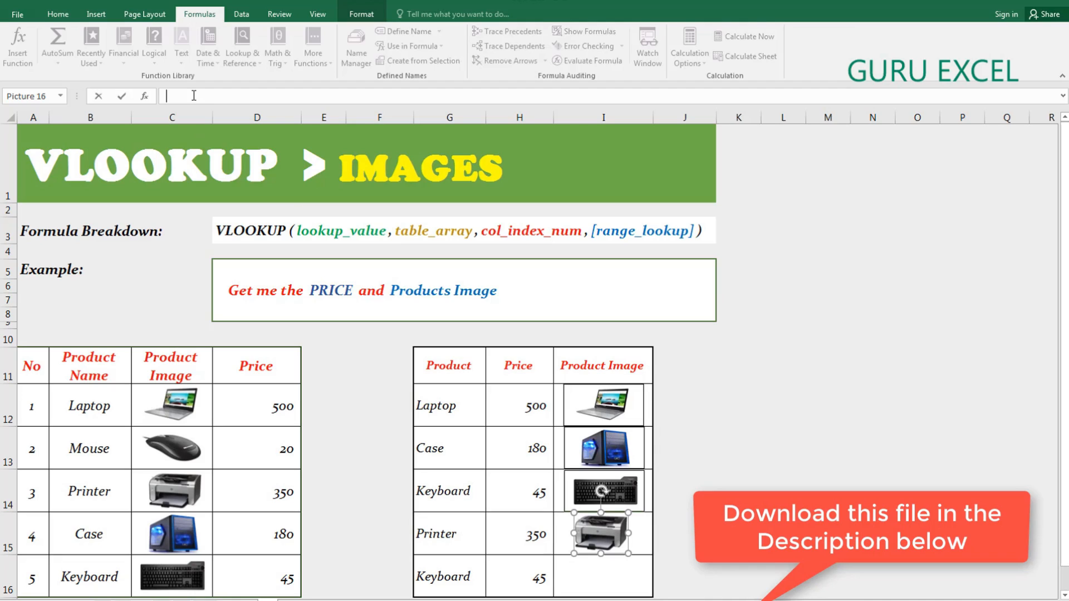
pyautogui.write('=Im')
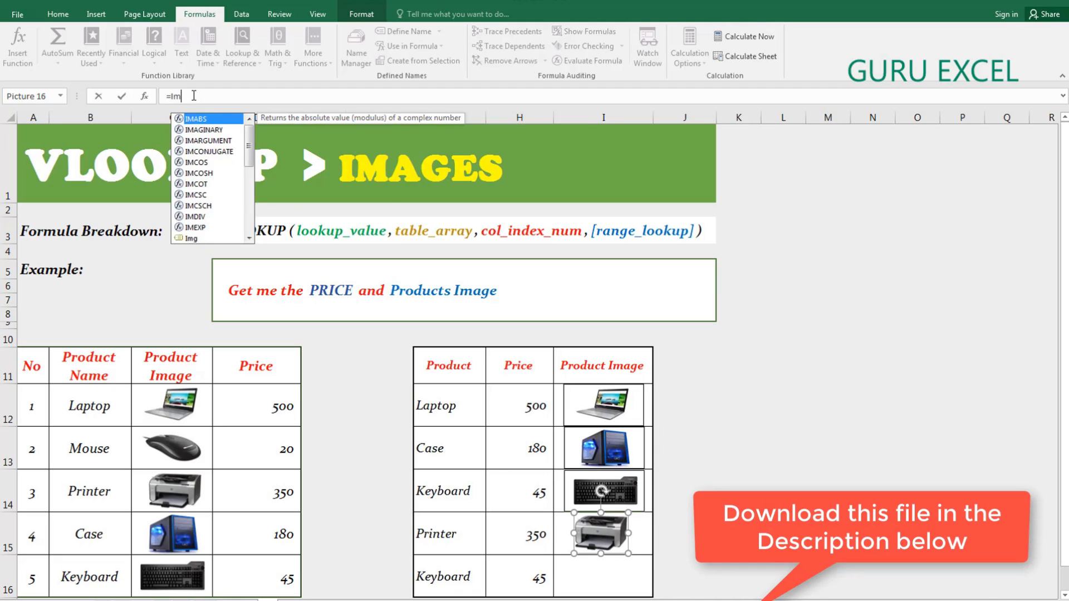
pyautogui.write('gPru')
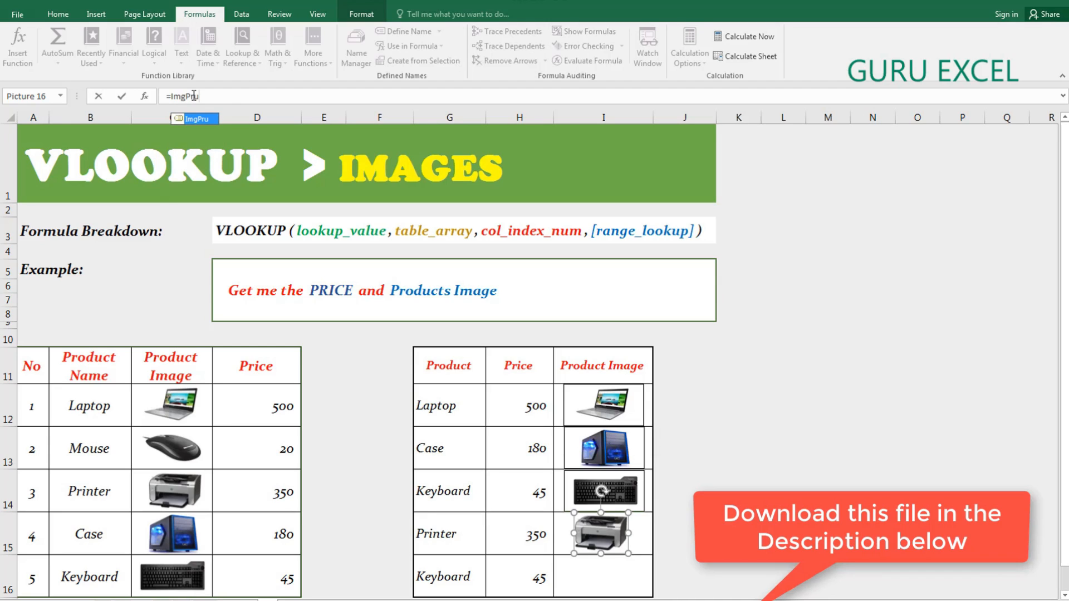
pyautogui.press('Return')
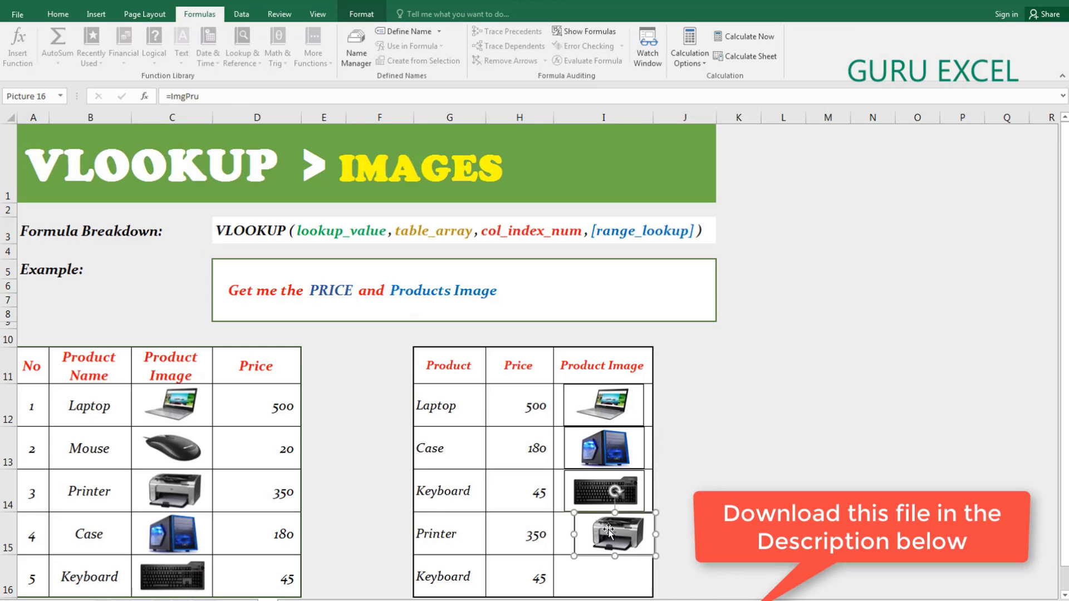
pyautogui.moveTo(608, 529); pyautogui.dragTo(599, 529)
# Step: Test the fourth image lookup by switching the product in G15 to Laptop, Keyboard, Case and back to Laptop
pyautogui.click(454, 537)
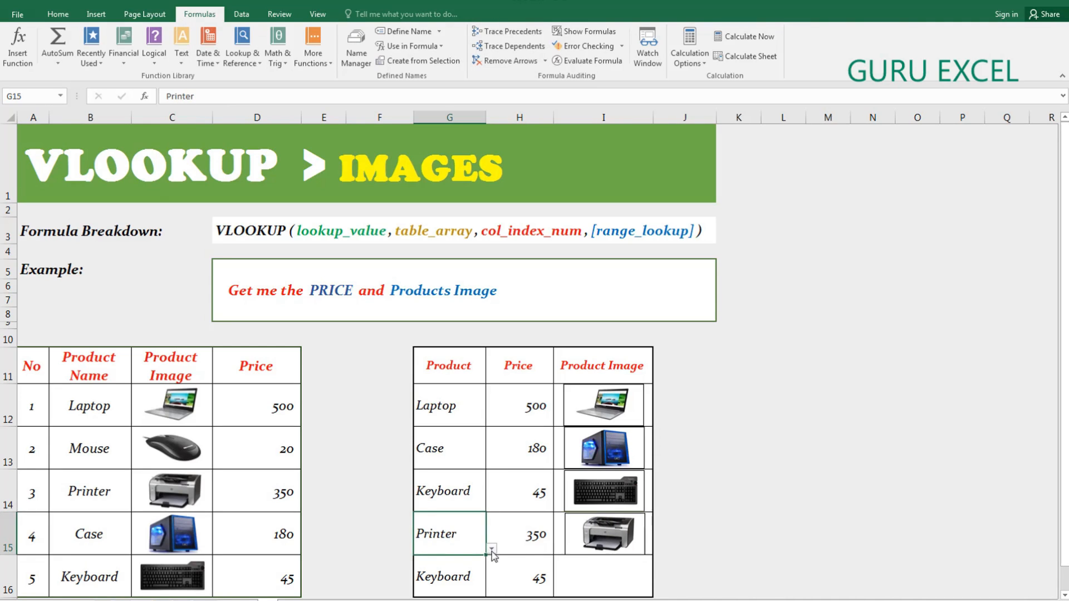
pyautogui.click(492, 550)
pyautogui.click(427, 559)
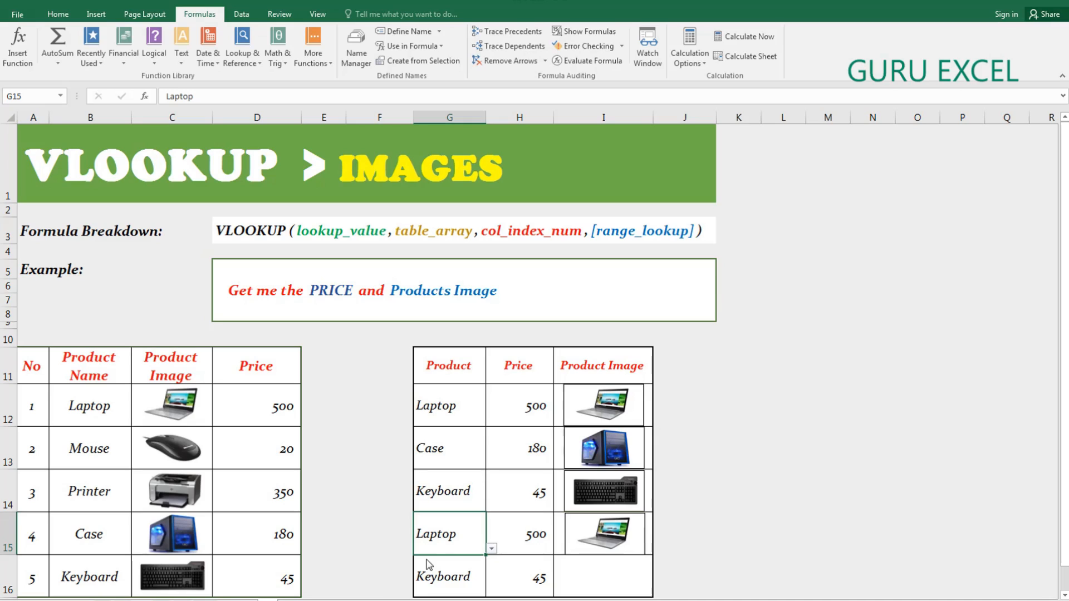
pyautogui.click(491, 549)
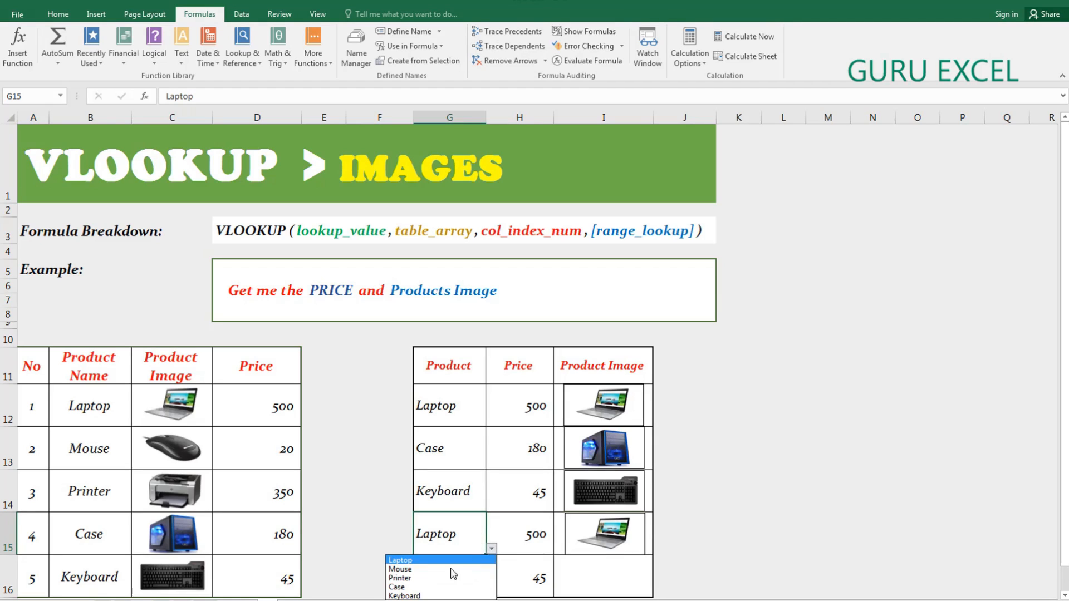
pyautogui.click(425, 596)
pyautogui.click(491, 549)
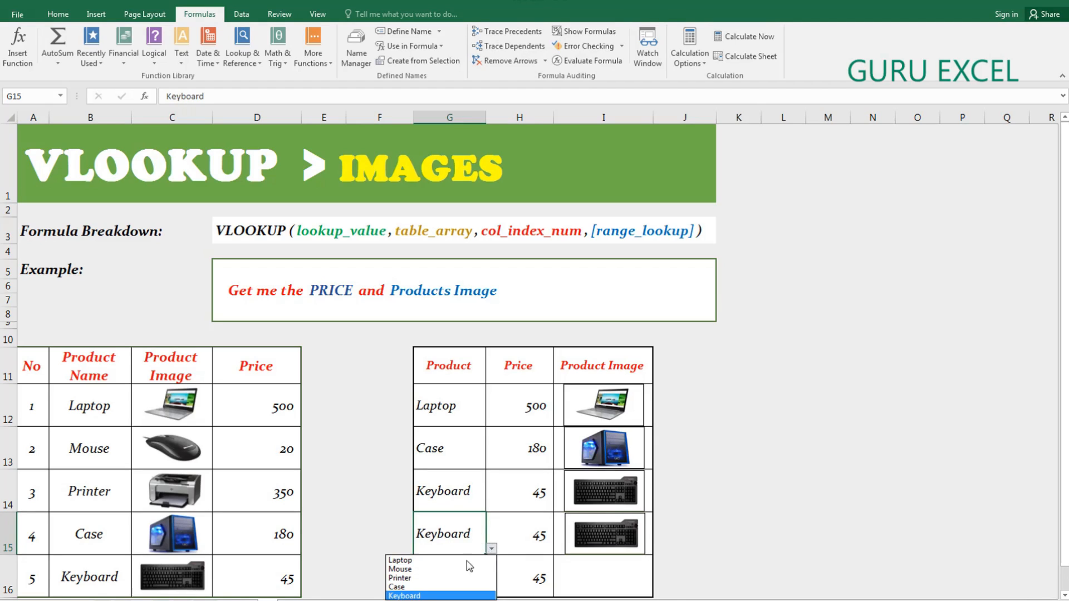
pyautogui.click(404, 587)
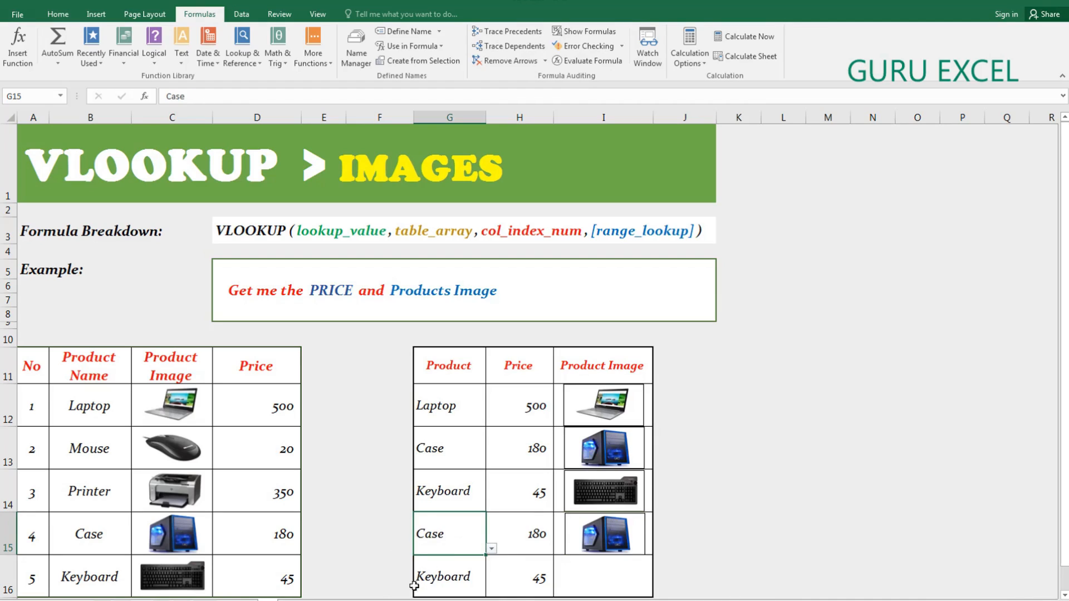
pyautogui.click(492, 549)
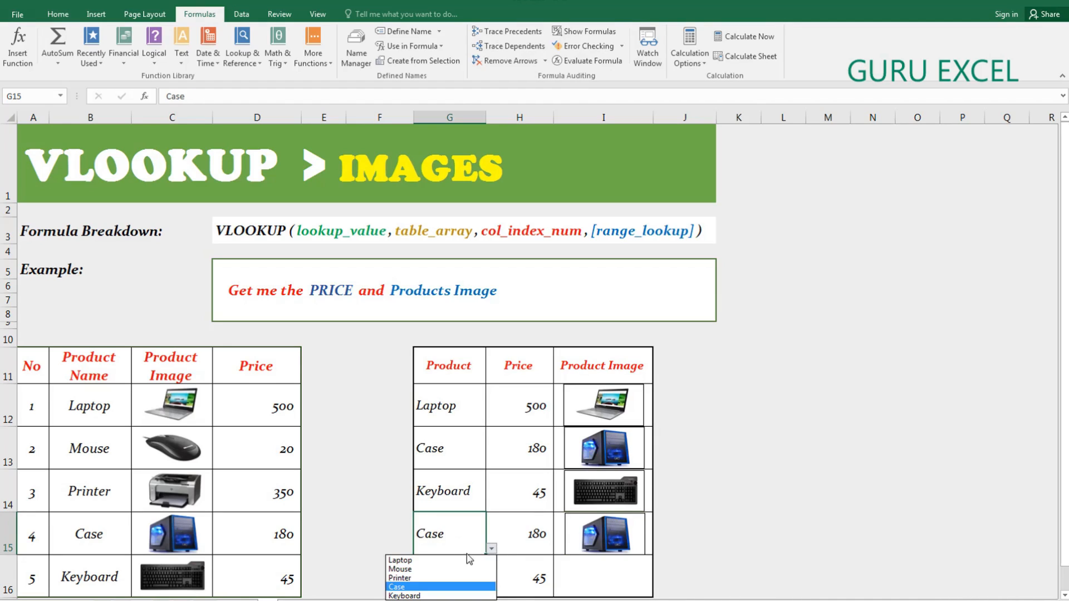
pyautogui.click(412, 559)
# Step: Copy the INDEX and MATCH formula that the defined name Img refers to
pyautogui.click(600, 577)
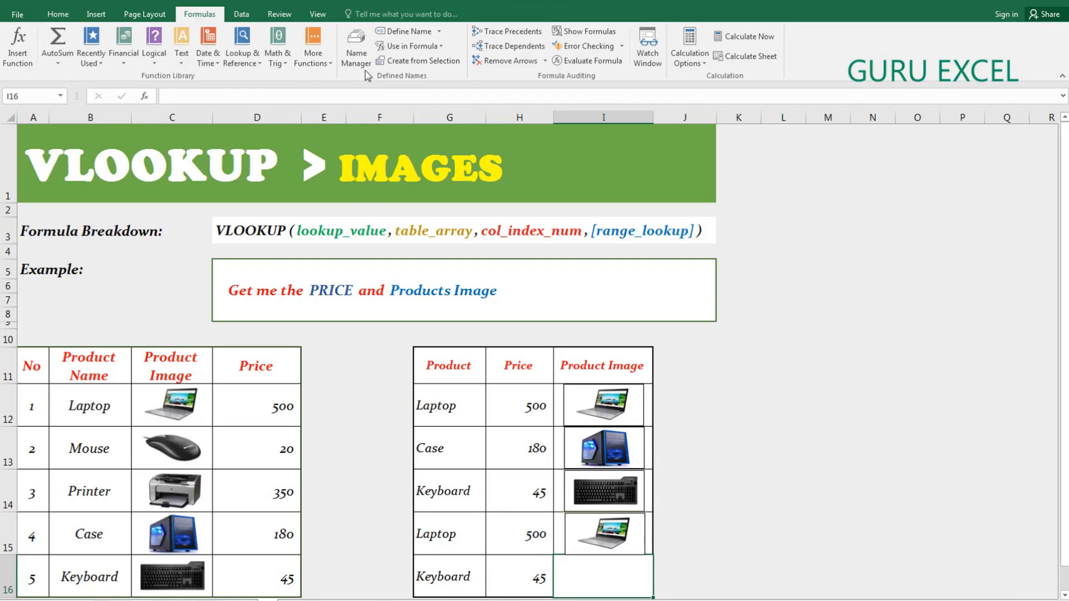
pyautogui.click(358, 55)
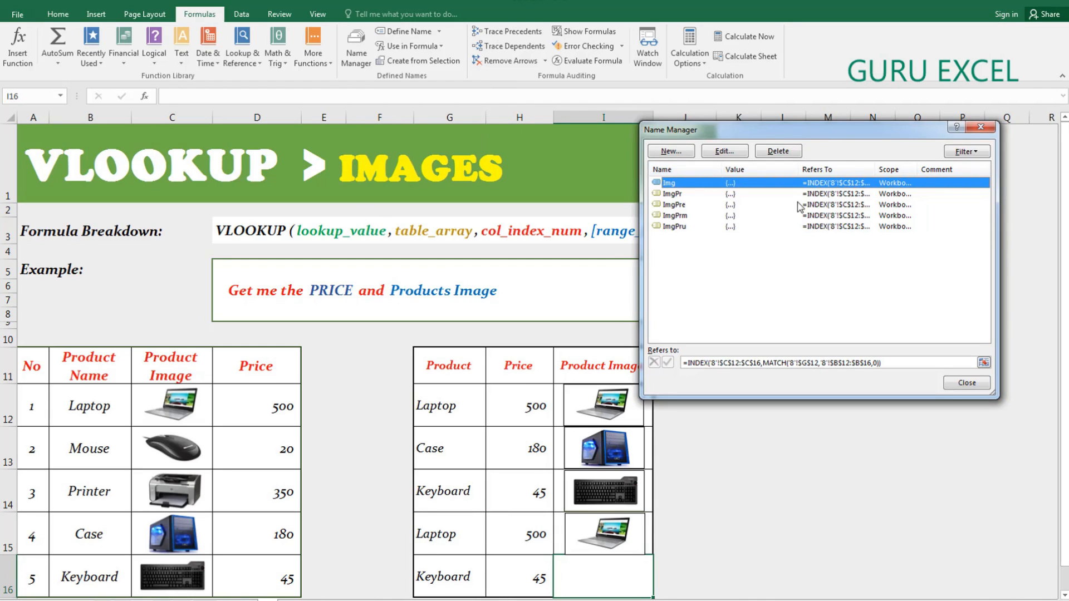
pyautogui.click(671, 151)
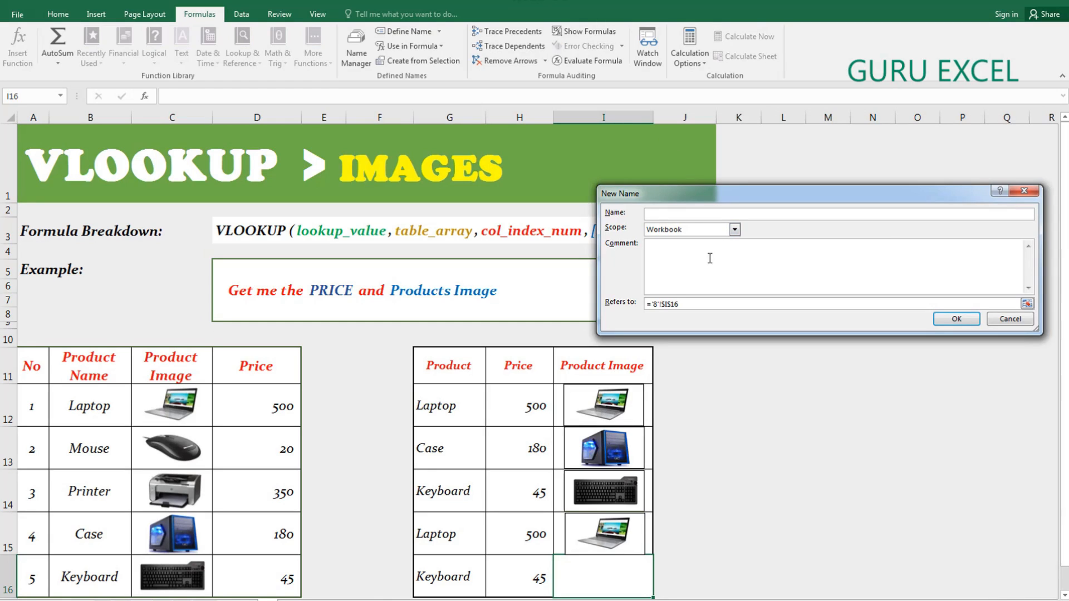
pyautogui.click(1022, 192)
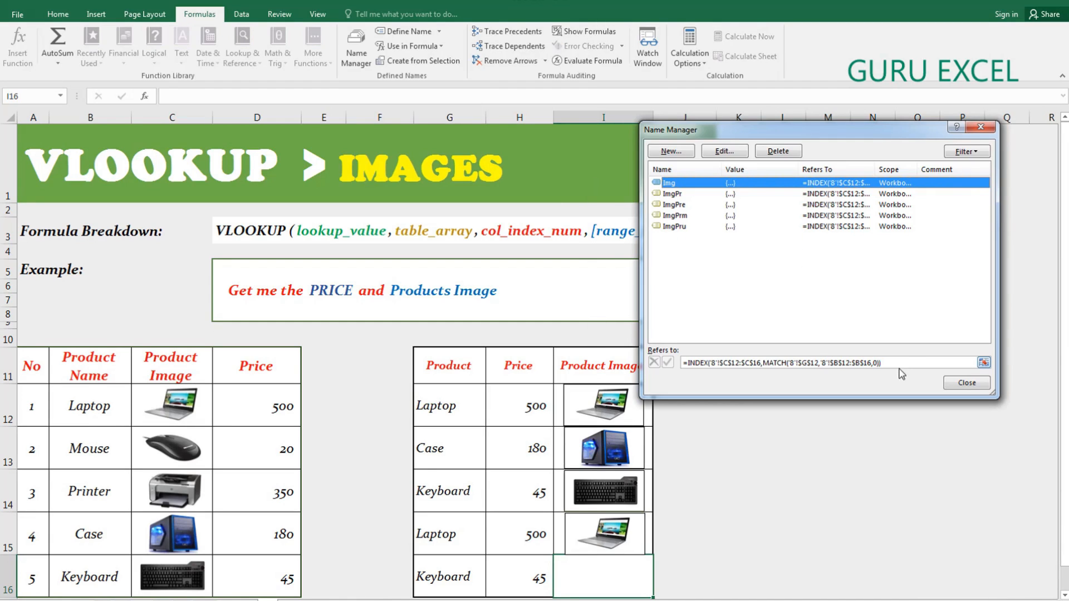
pyautogui.moveTo(899, 362); pyautogui.dragTo(680, 362)
pyautogui.hotkey('ctrl', 'c')
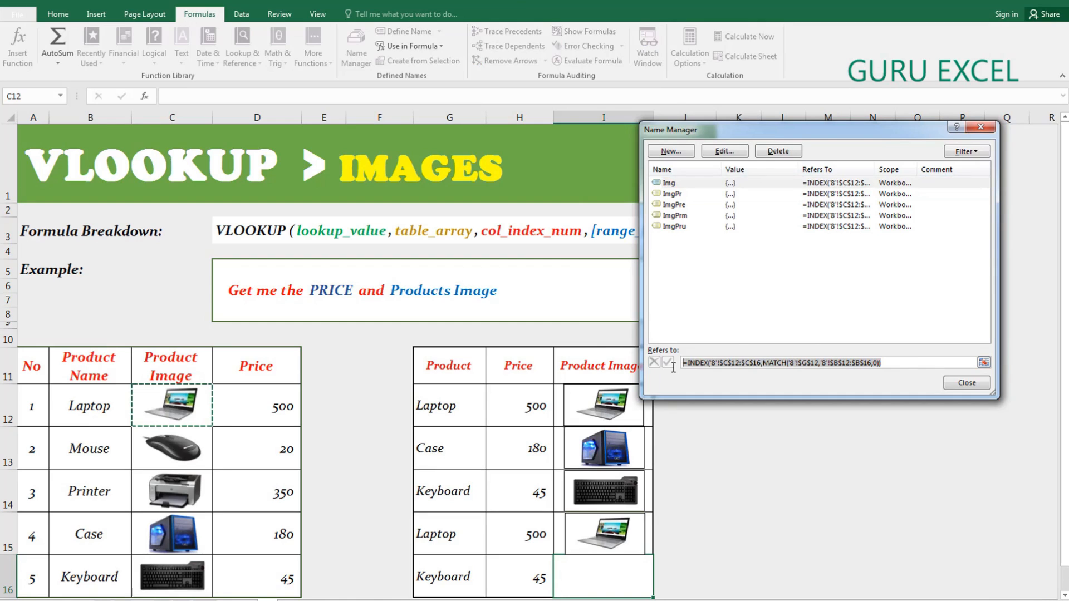
# Step: Define a new name ImgPro that refers to =INDEX('8'!$C$12:$C$16,MATCH('8'!$G$16,'8'!$B$12:$B$16,0))
pyautogui.click(674, 149)
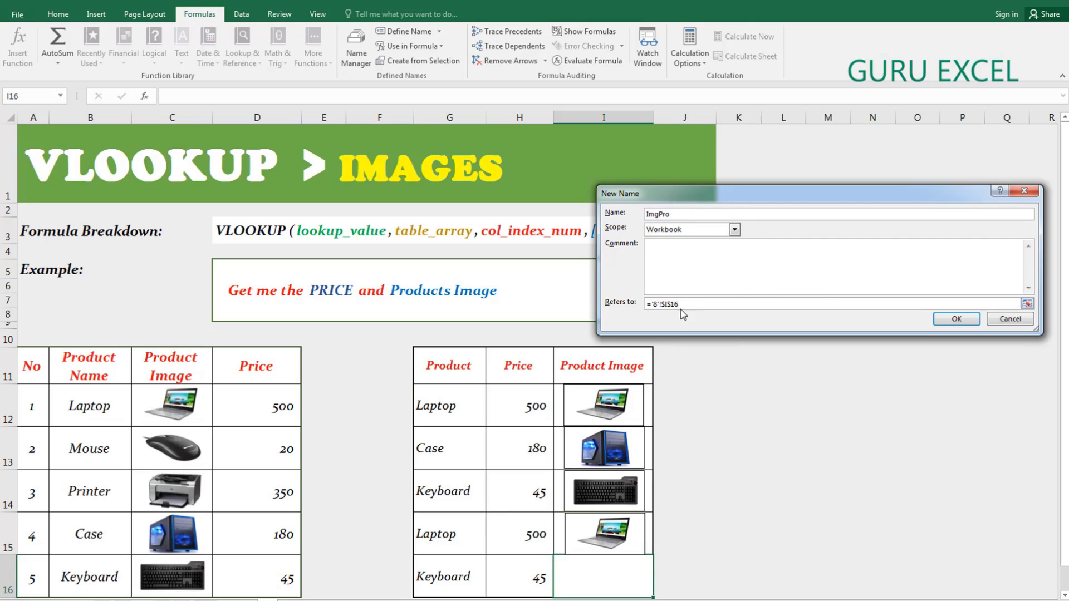
pyautogui.moveTo(688, 304); pyautogui.dragTo(645, 303)
pyautogui.hotkey('ctrl', 'v')
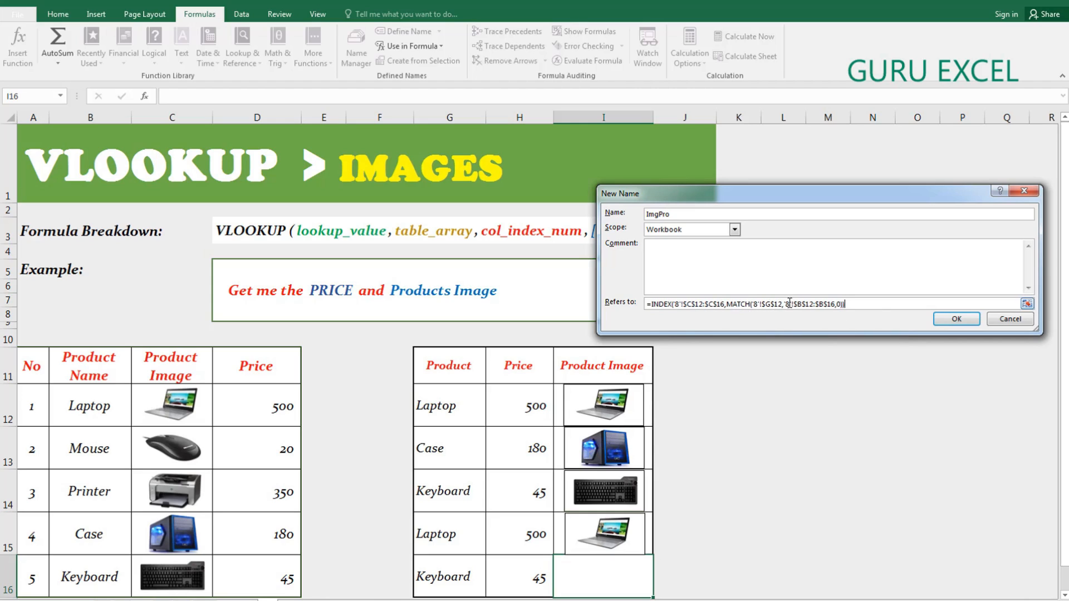
pyautogui.moveTo(764, 305); pyautogui.dragTo(780, 306)
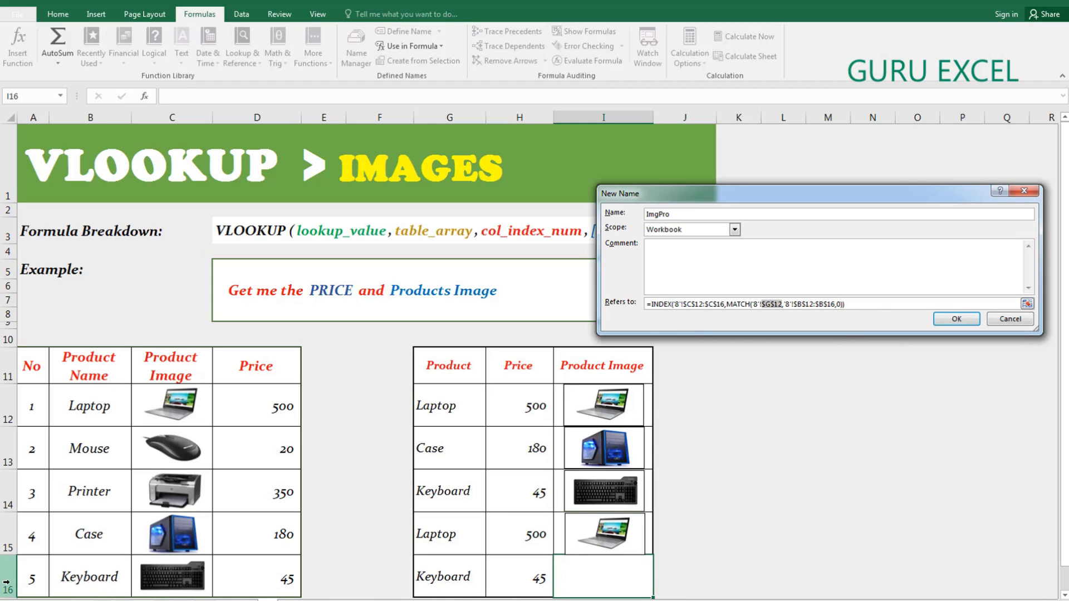
pyautogui.click(780, 304)
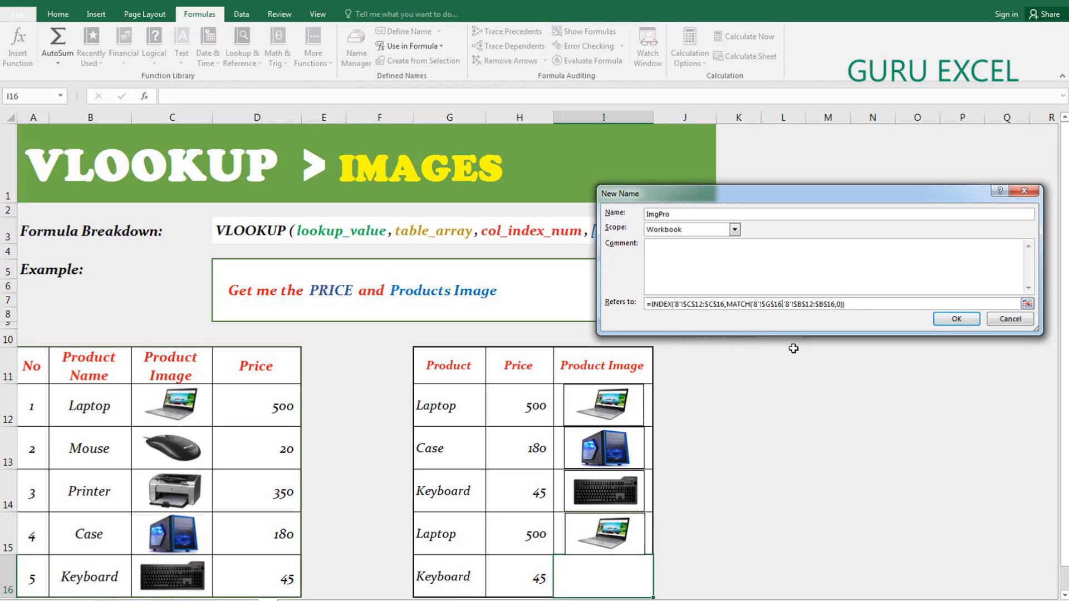
pyautogui.click(958, 321)
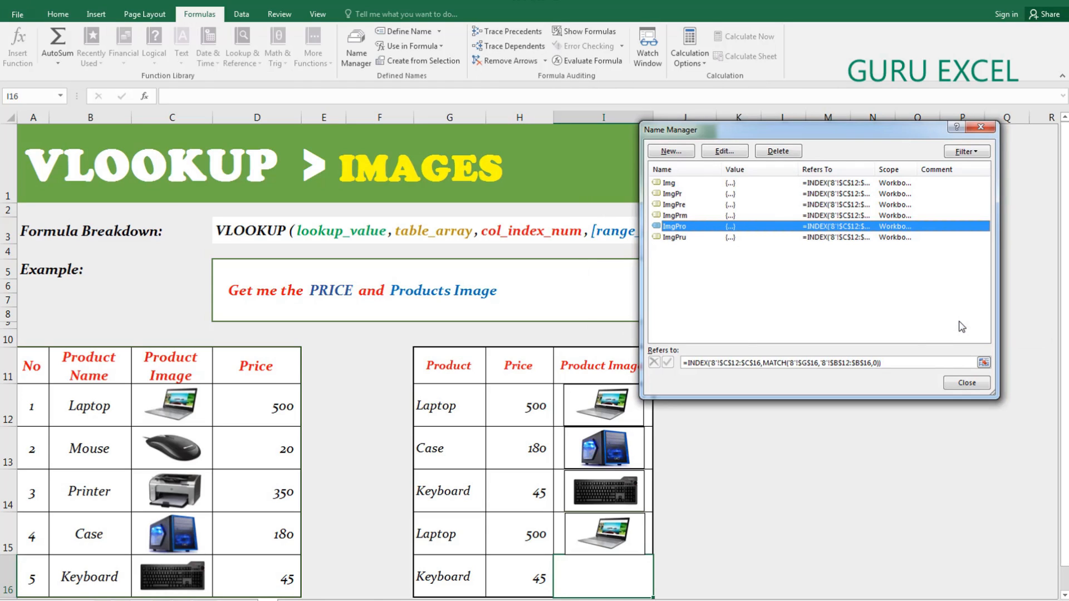
pyautogui.click(966, 383)
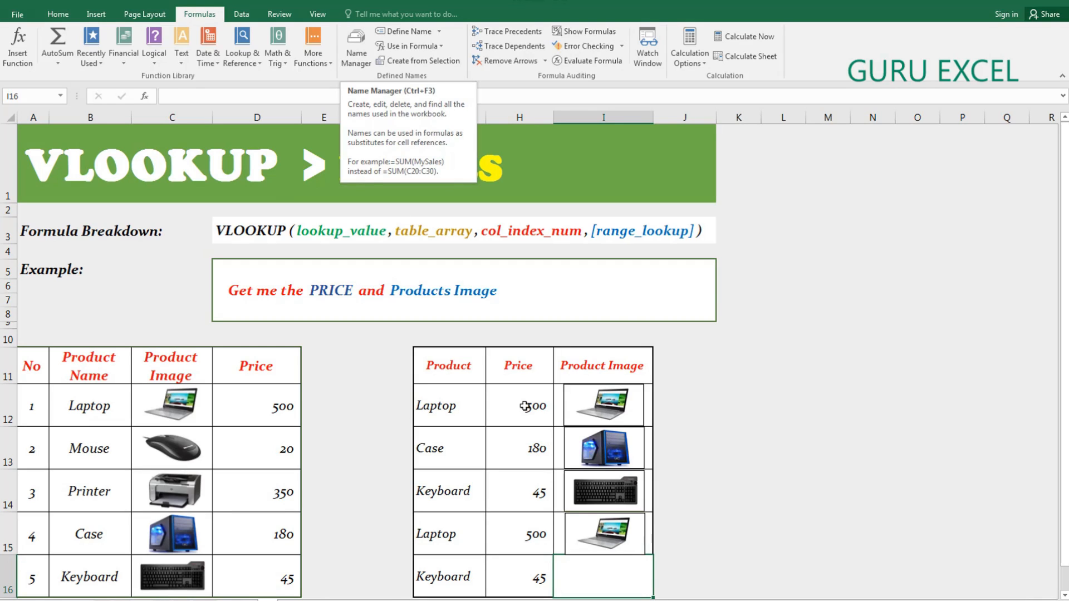
# Step: Copy the mouse picture from the source table and place it inside cell I16 of the lookup table
pyautogui.click(176, 456)
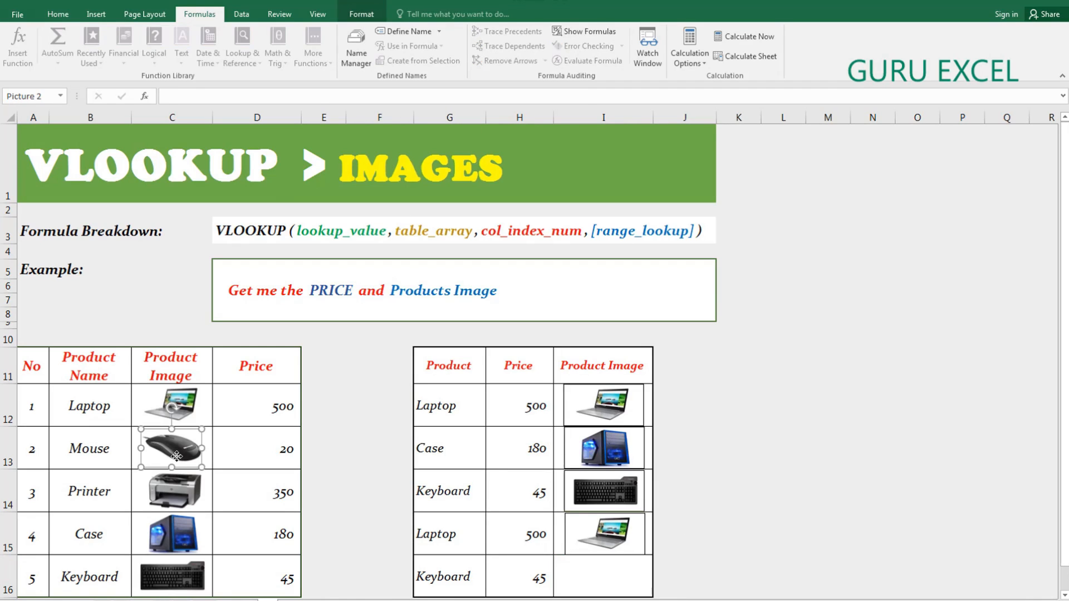
pyautogui.hotkey('ctrl', 'c')
pyautogui.click(582, 577)
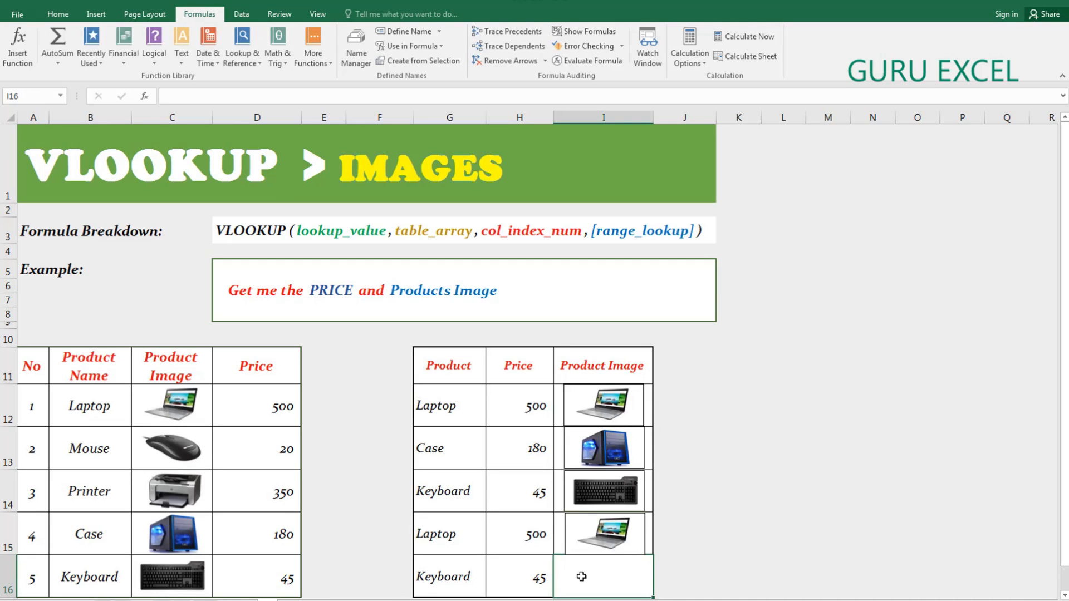
pyautogui.hotkey('ctrl', 'v')
pyautogui.moveTo(581, 577); pyautogui.dragTo(596, 576)
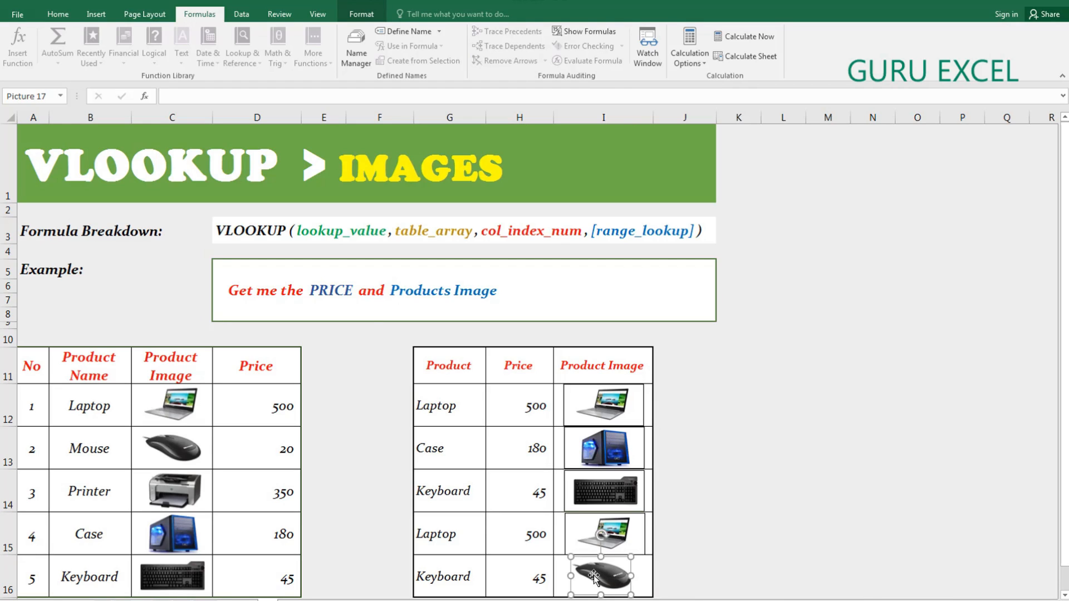
# Step: Link the mouse picture in I16 to the defined name with =ImgPro and align it within the cell
pyautogui.click(170, 98)
pyautogui.write('=')
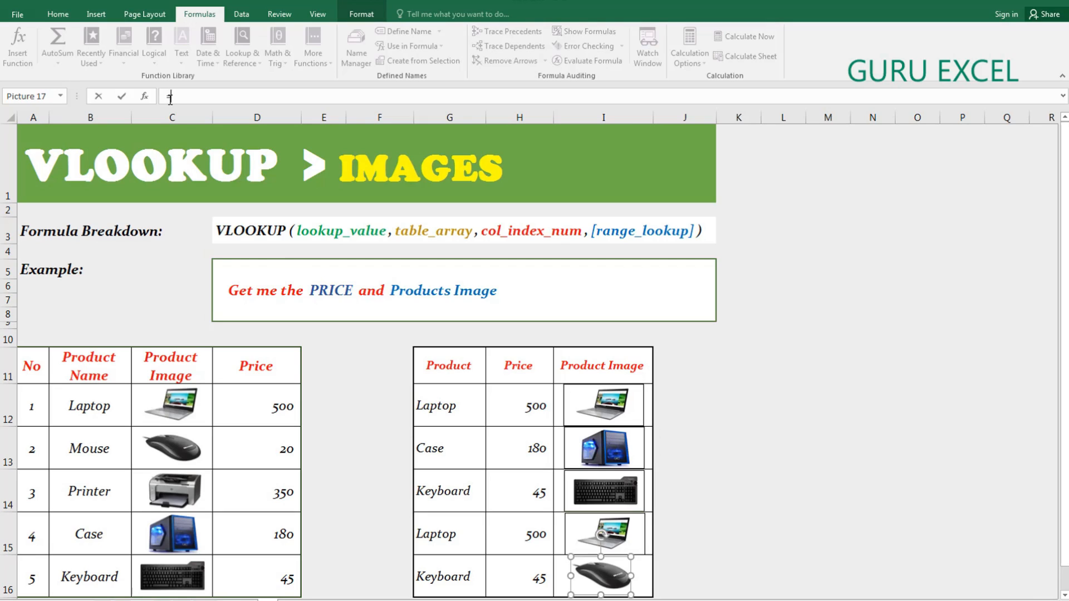
pyautogui.write('ImgP')
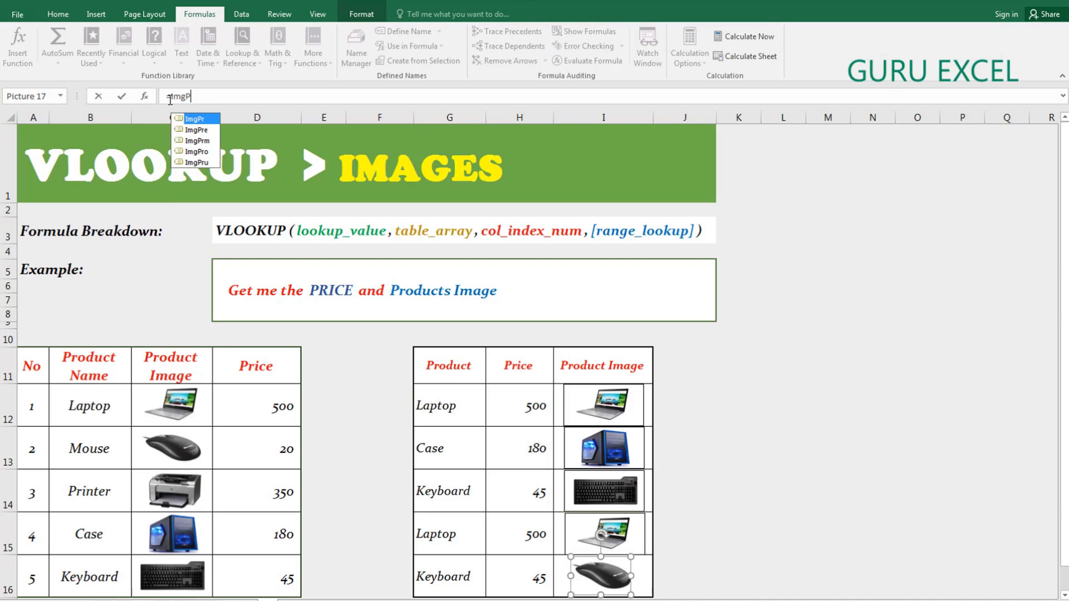
pyautogui.write('ro')
pyautogui.press('Return')
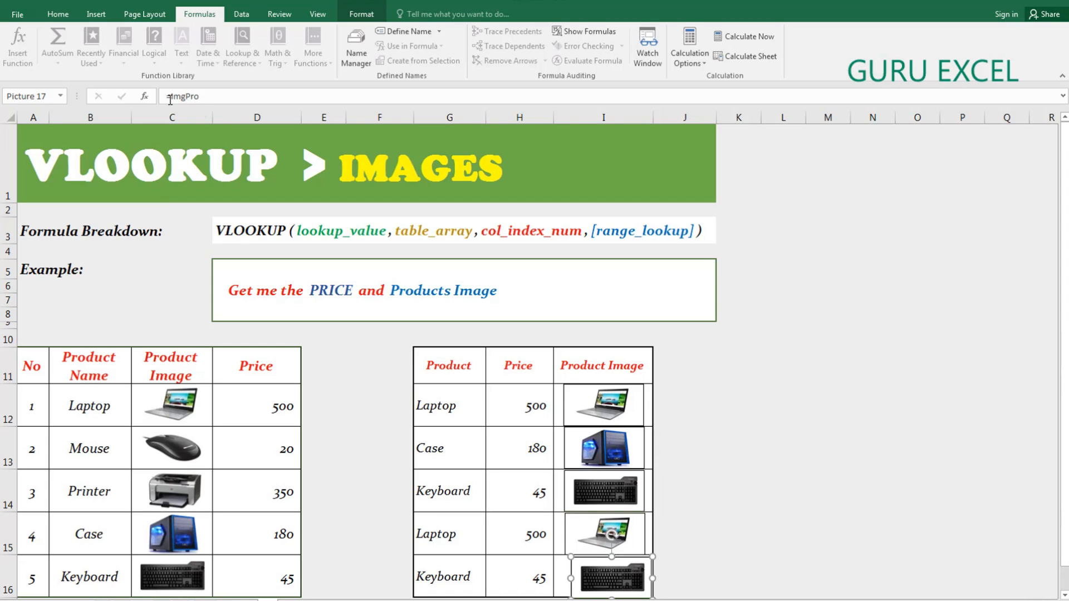
pyautogui.moveTo(600, 574); pyautogui.dragTo(593, 572)
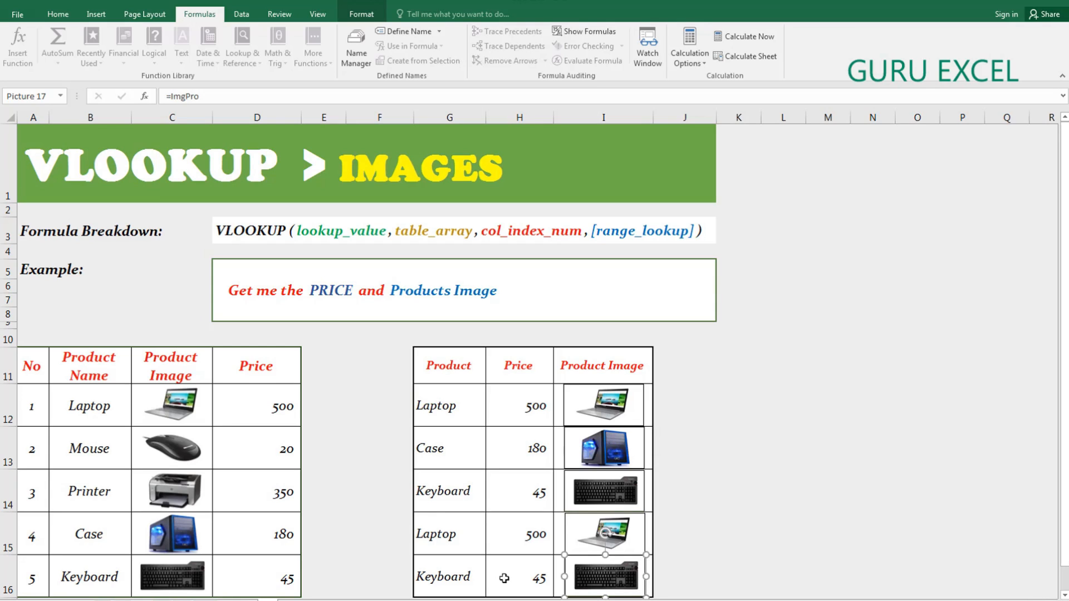
# Step: Test the fifth image lookup by switching the product in G16 to Case, Printer, Mouse, Laptop and finally Printer
pyautogui.click(471, 577)
pyautogui.click(492, 592)
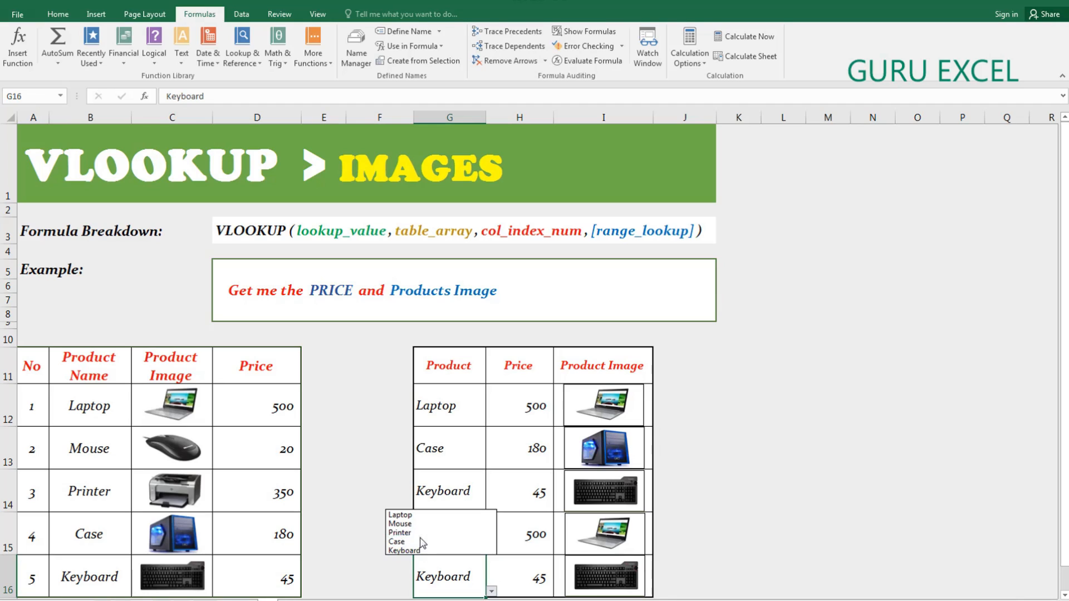
pyautogui.click(423, 540)
pyautogui.click(491, 591)
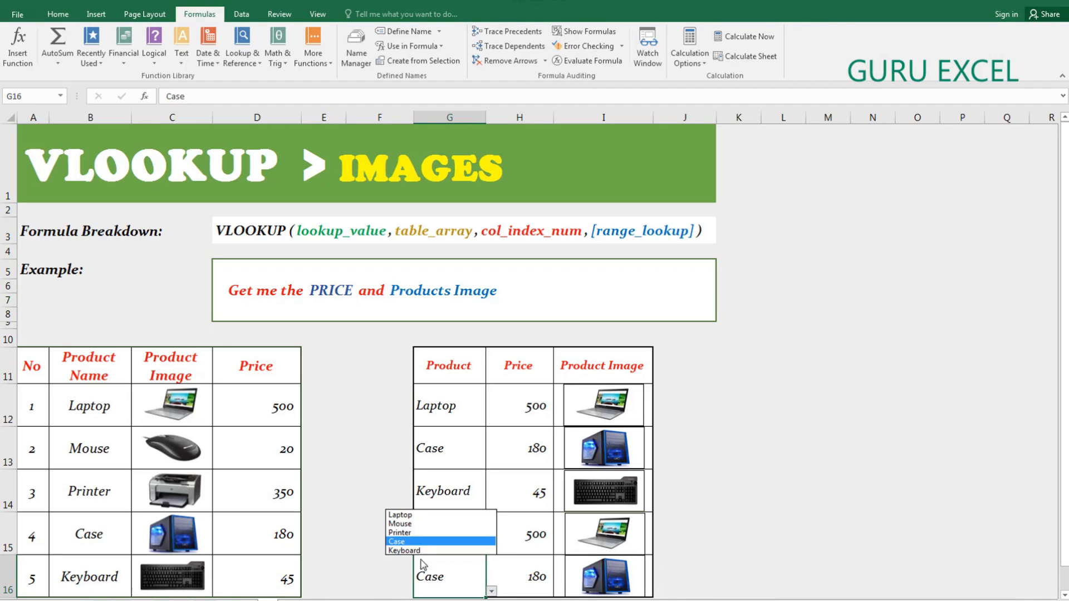
pyautogui.click(440, 531)
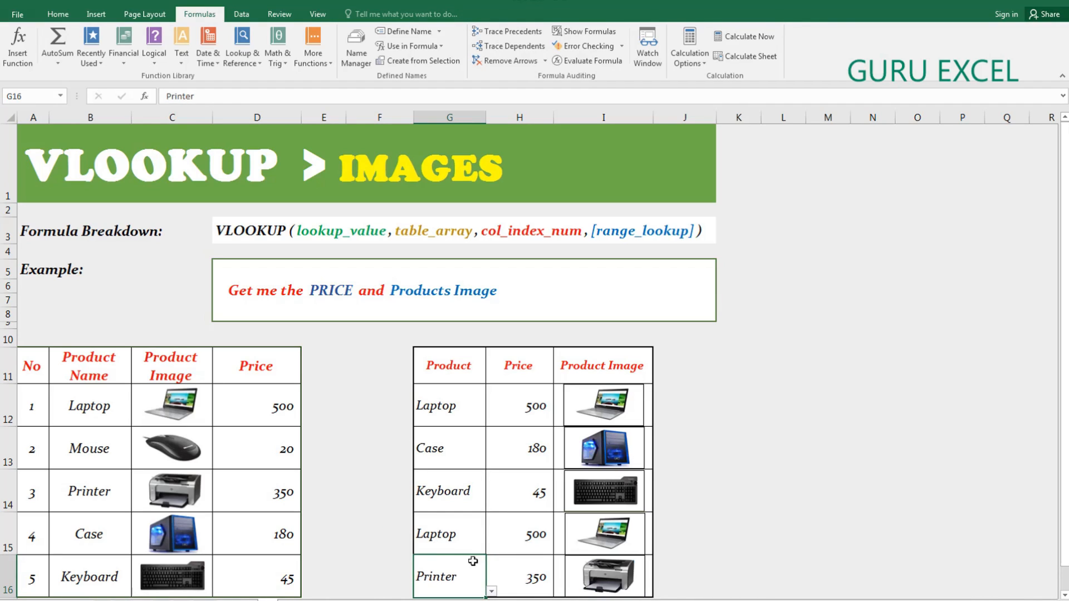
pyautogui.click(491, 592)
pyautogui.click(429, 522)
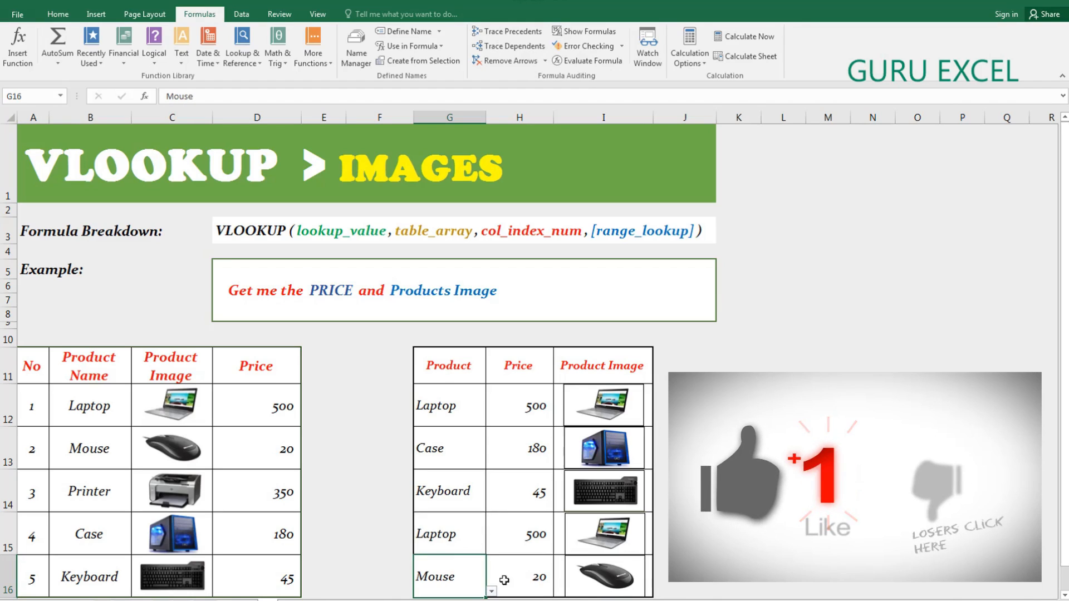
pyautogui.click(491, 592)
pyautogui.click(422, 515)
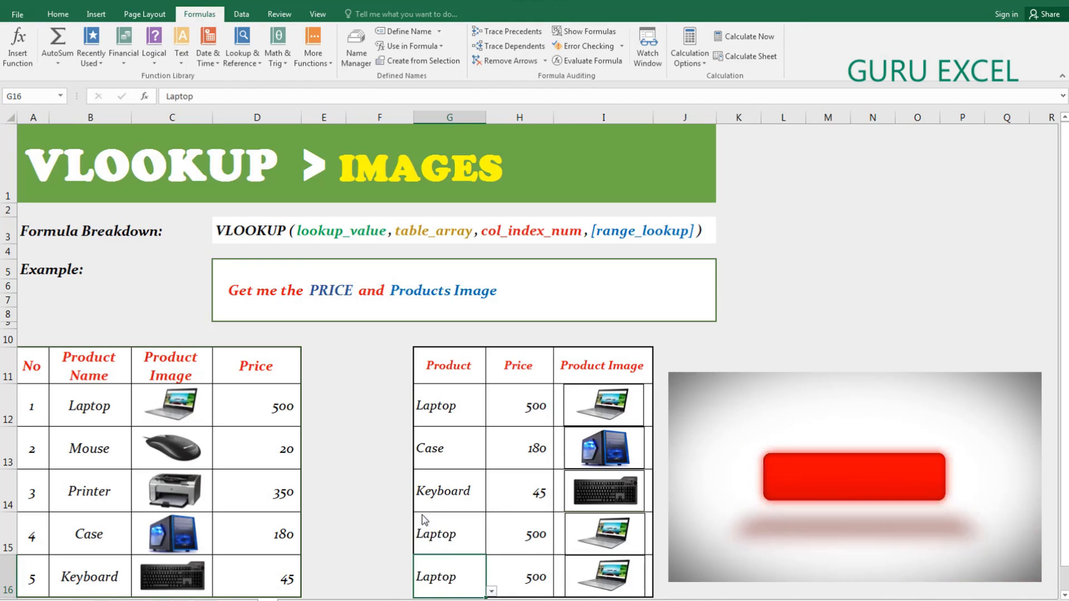
pyautogui.click(492, 591)
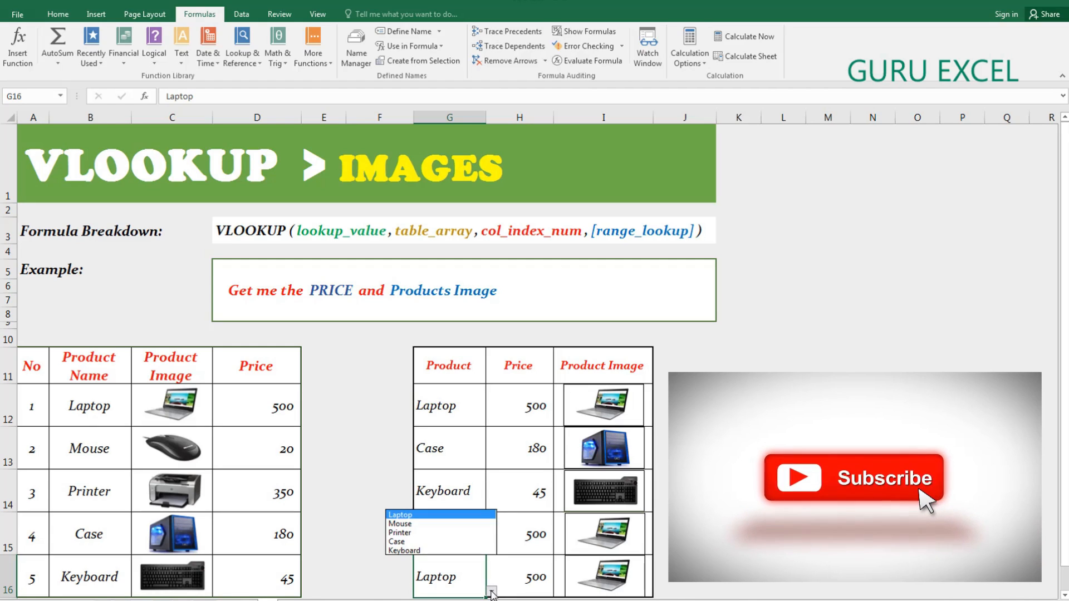
pyautogui.click(419, 533)
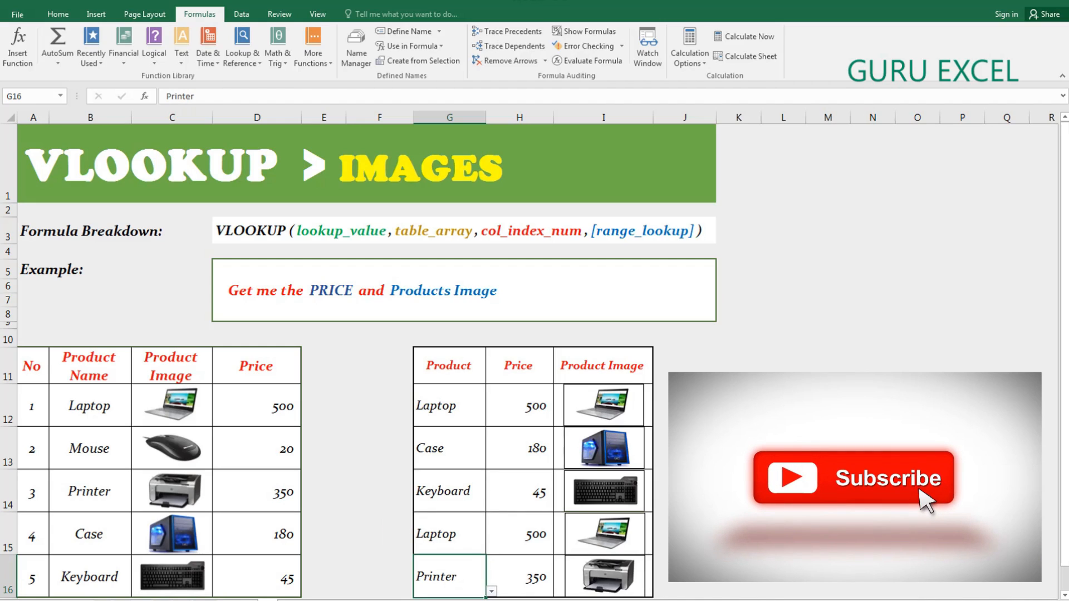
pyautogui.click(739, 490)
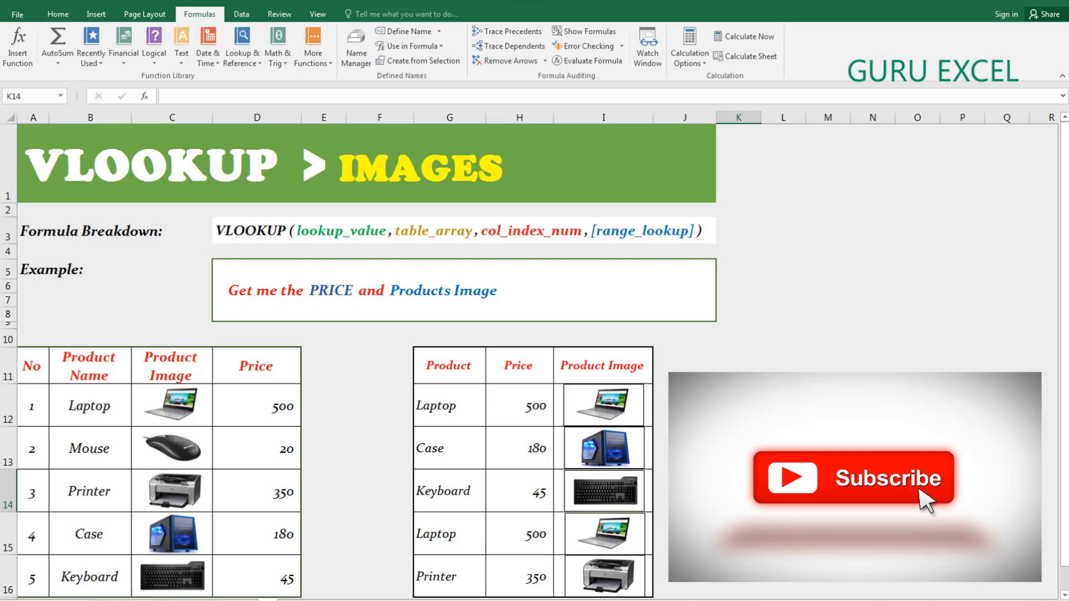
pyautogui.click(845, 436)
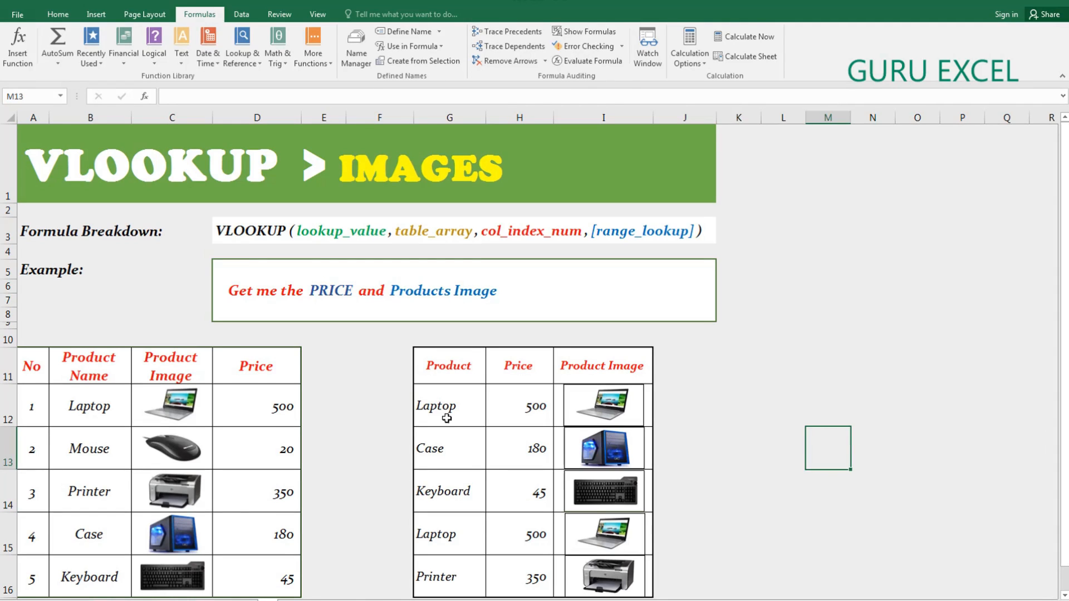
# Step: Switch the product in G12 to Mouse to test the first row's price and image lookup
pyautogui.click(450, 415)
pyautogui.click(491, 420)
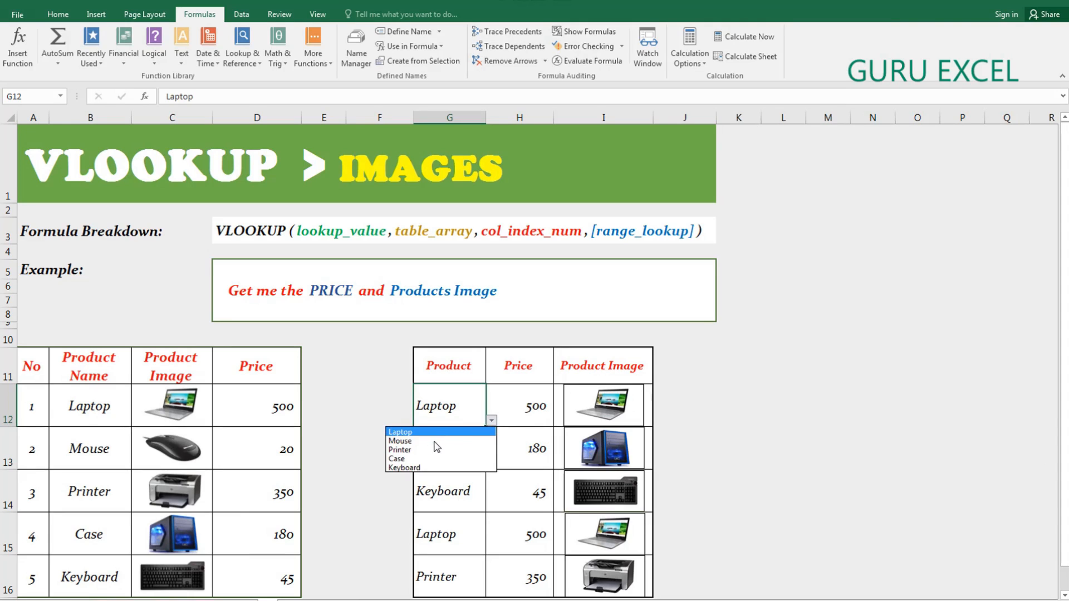
pyautogui.click(412, 441)
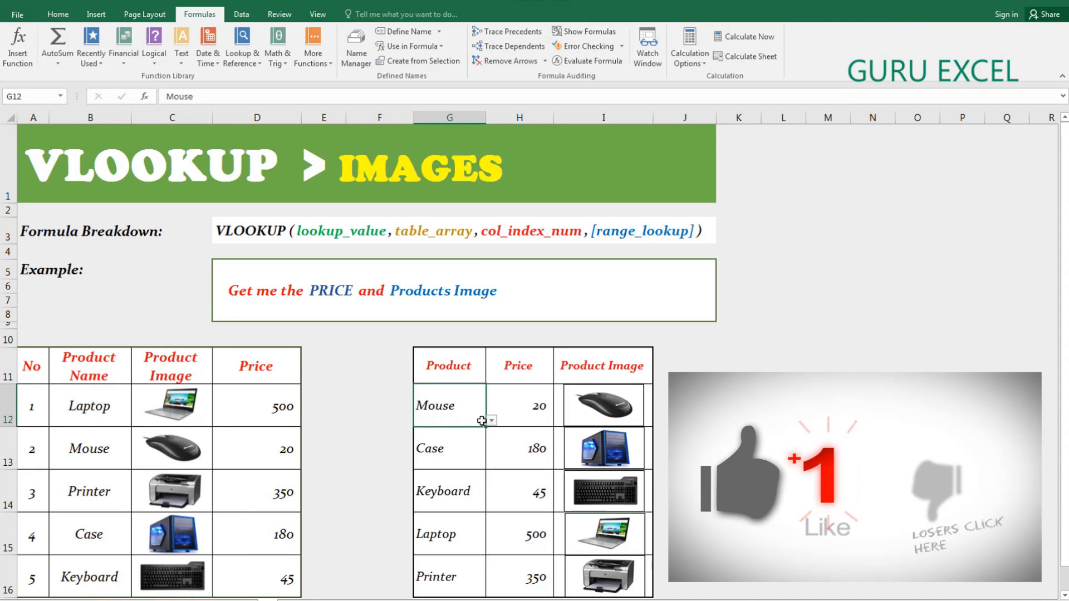
# Step: Test the second row's price and image lookup by switching the product in G13 to Printer, Mouse and finally Keyboard
pyautogui.click(469, 447)
pyautogui.click(492, 463)
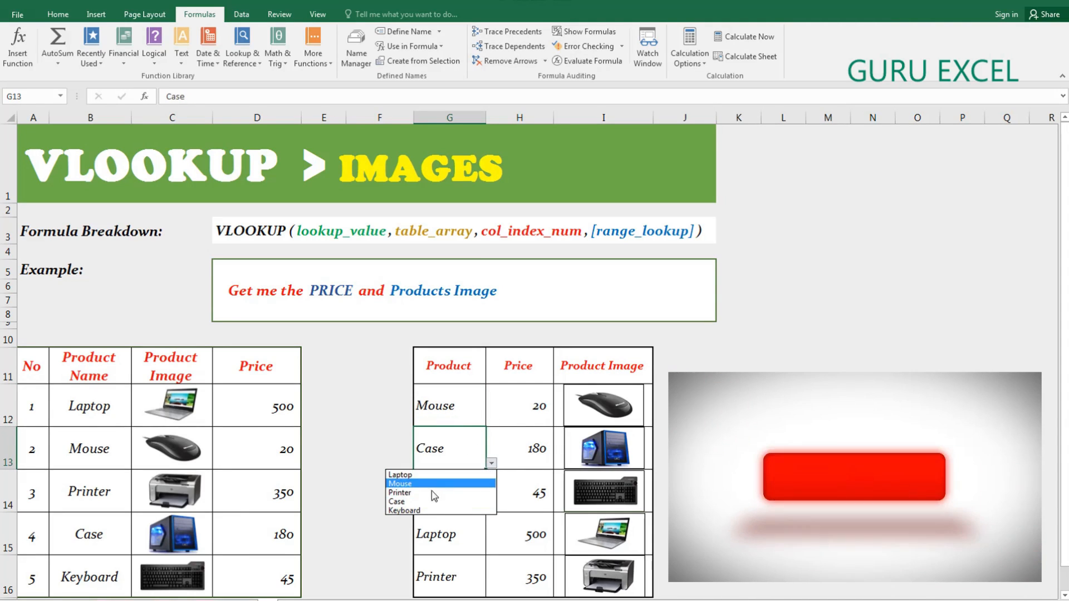
pyautogui.click(426, 492)
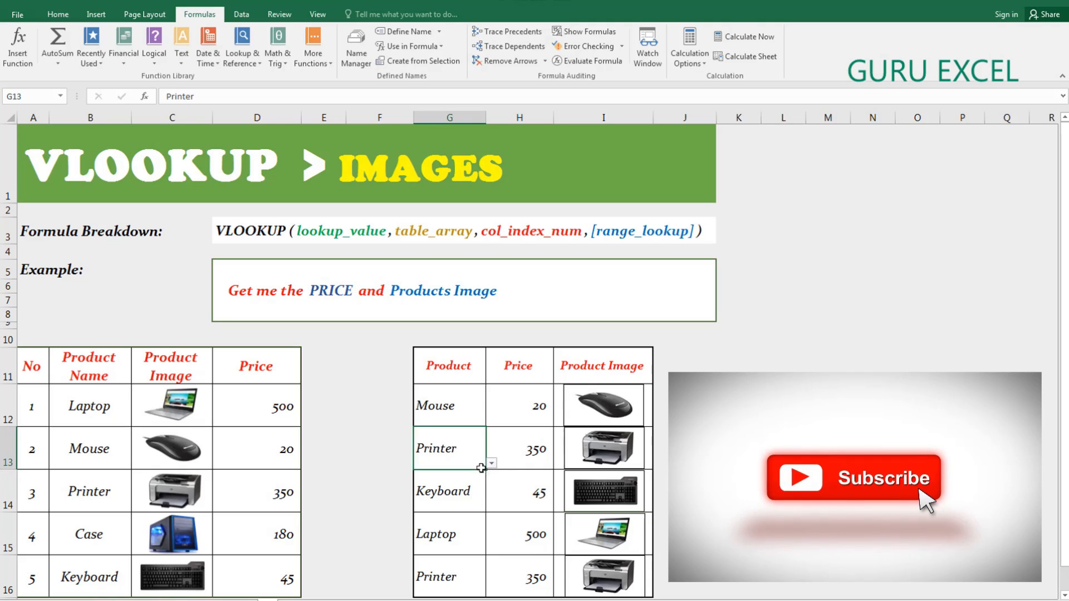
pyautogui.click(473, 488)
pyautogui.click(477, 468)
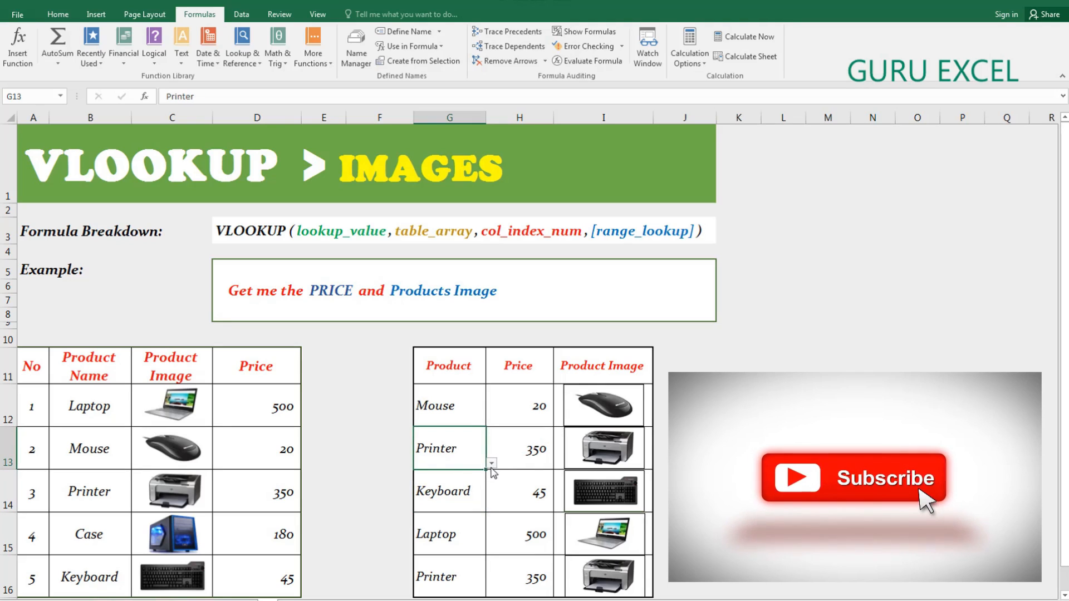
pyautogui.click(492, 462)
pyautogui.click(445, 484)
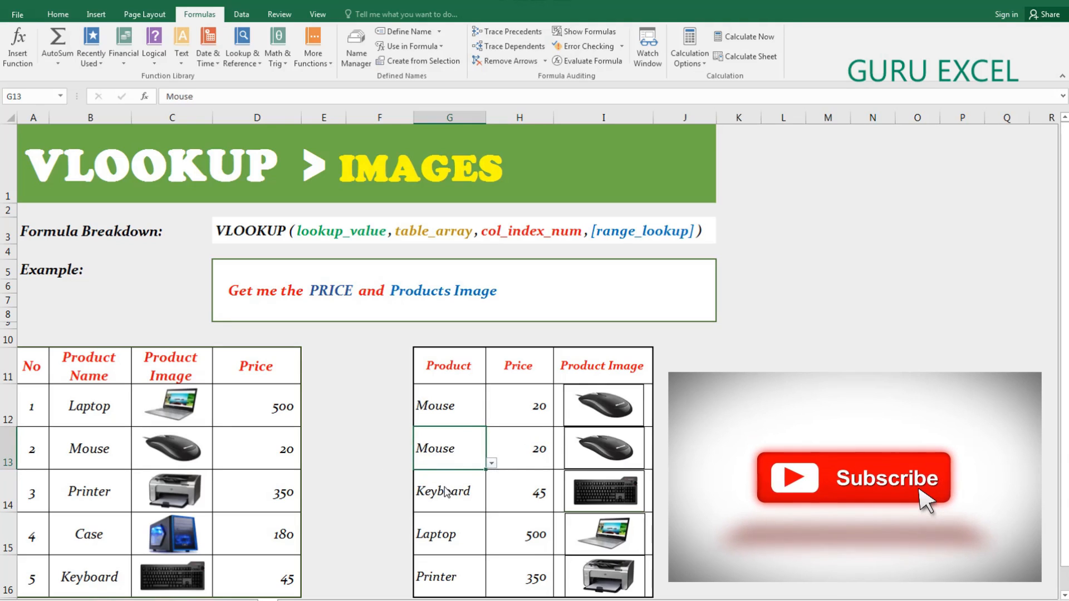
pyautogui.click(491, 463)
pyautogui.click(431, 510)
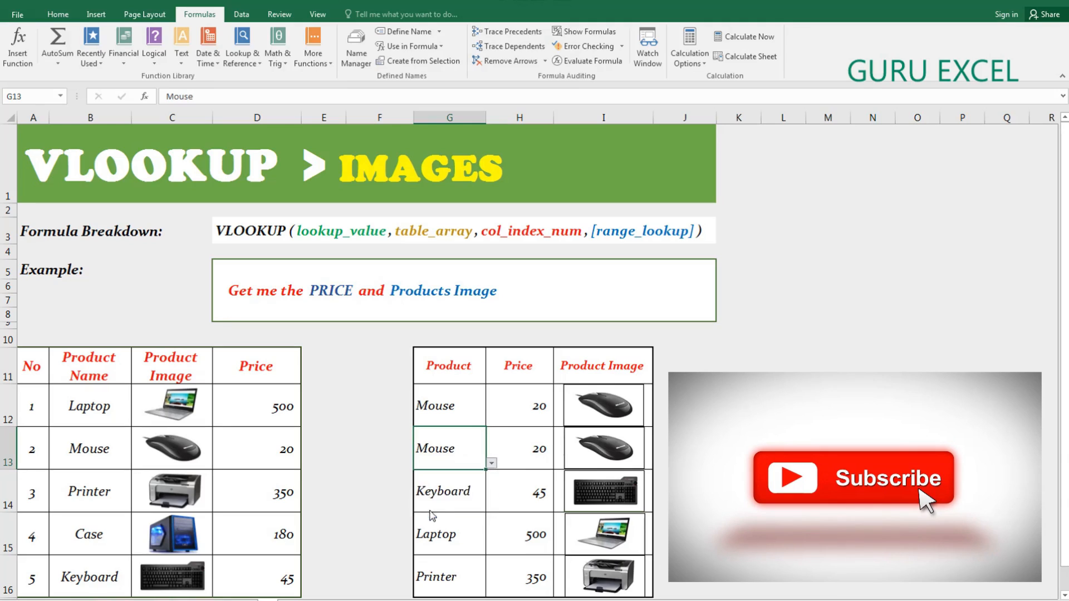
# Step: Switch the product in G14 to Printer to test the third row's price and image lookup
pyautogui.click(481, 497)
pyautogui.click(491, 506)
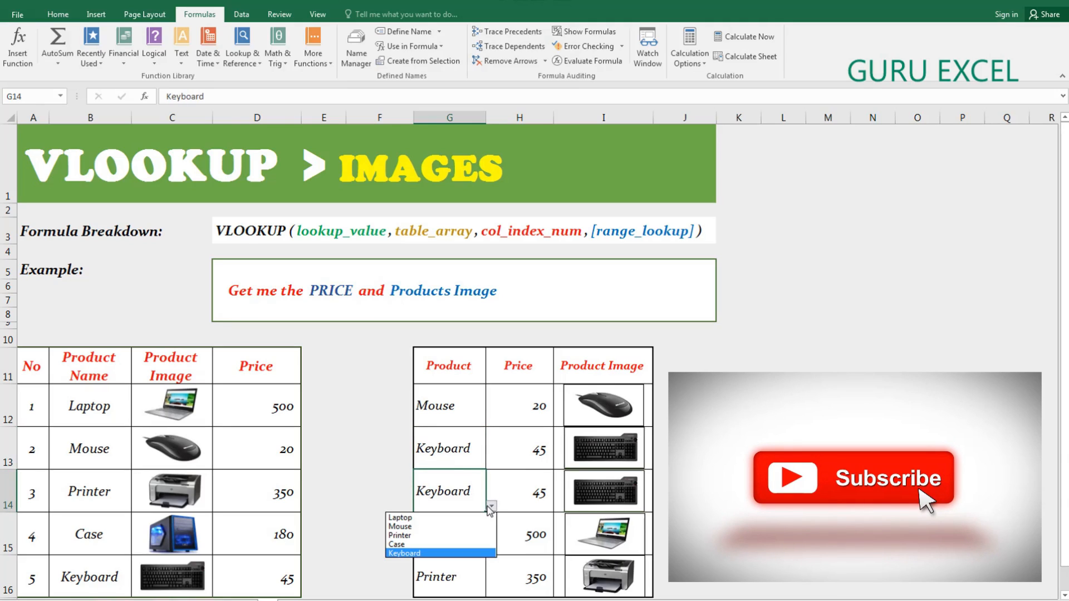
pyautogui.click(420, 535)
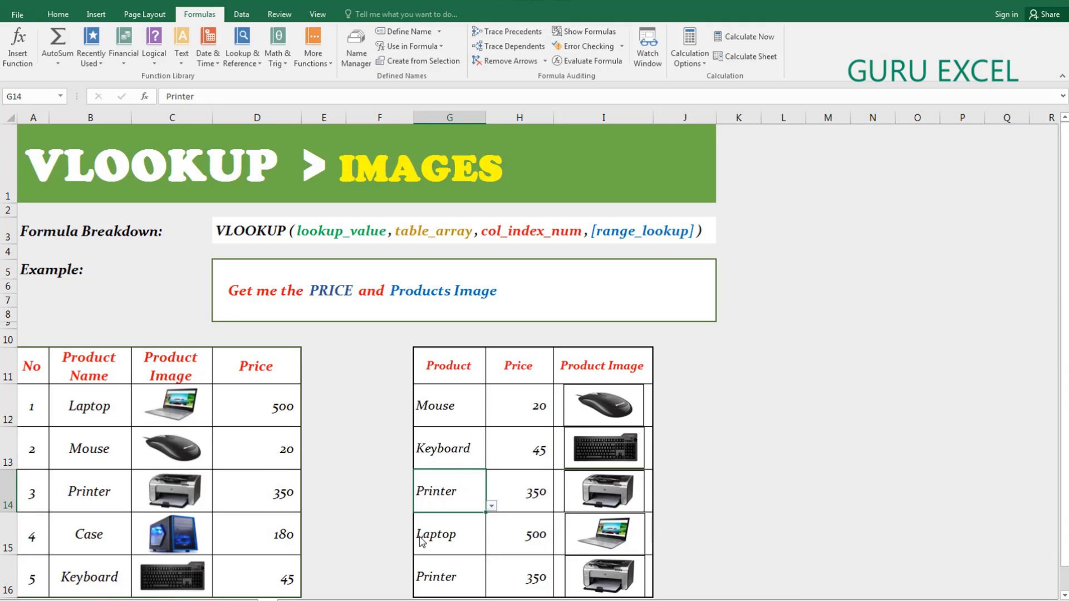
# Step: Test the fourth row's price and image lookup by switching the product in G15 to Keyboard and back to Laptop
pyautogui.click(474, 536)
pyautogui.click(491, 549)
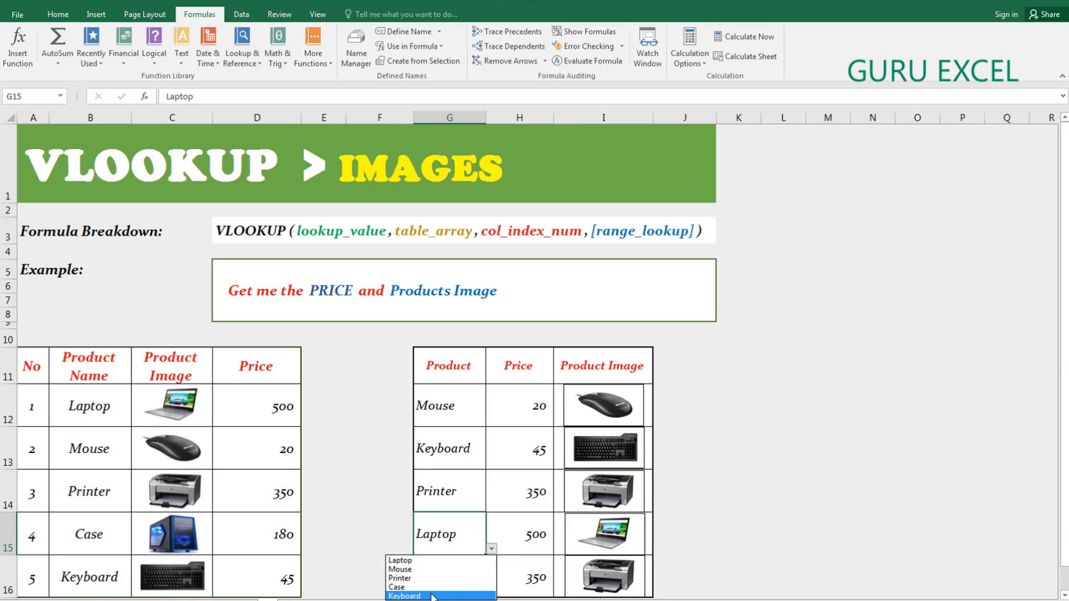
pyautogui.click(433, 596)
pyautogui.click(492, 548)
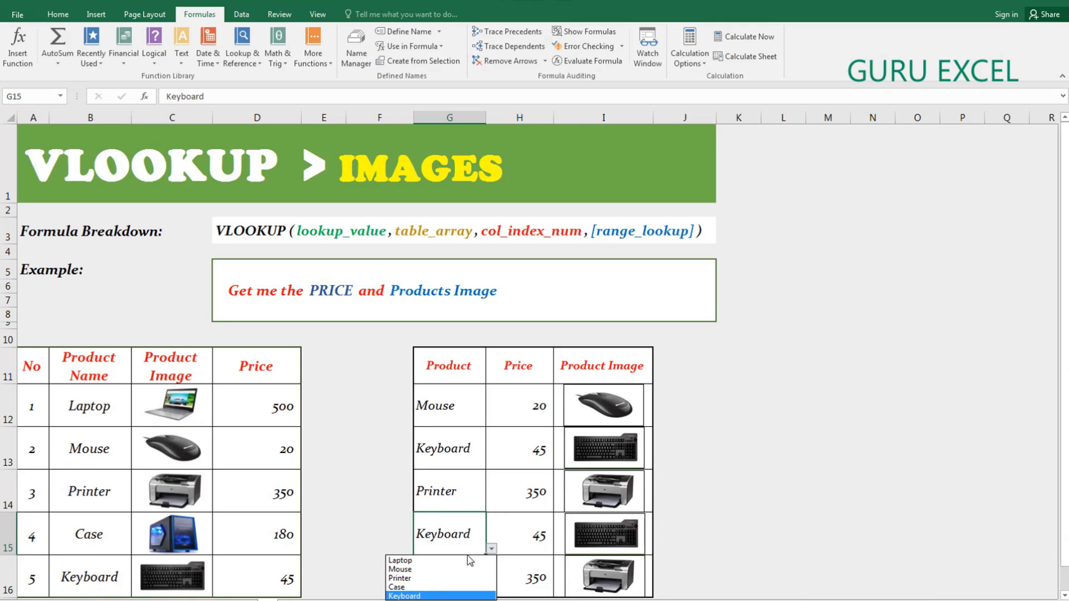
pyautogui.click(417, 561)
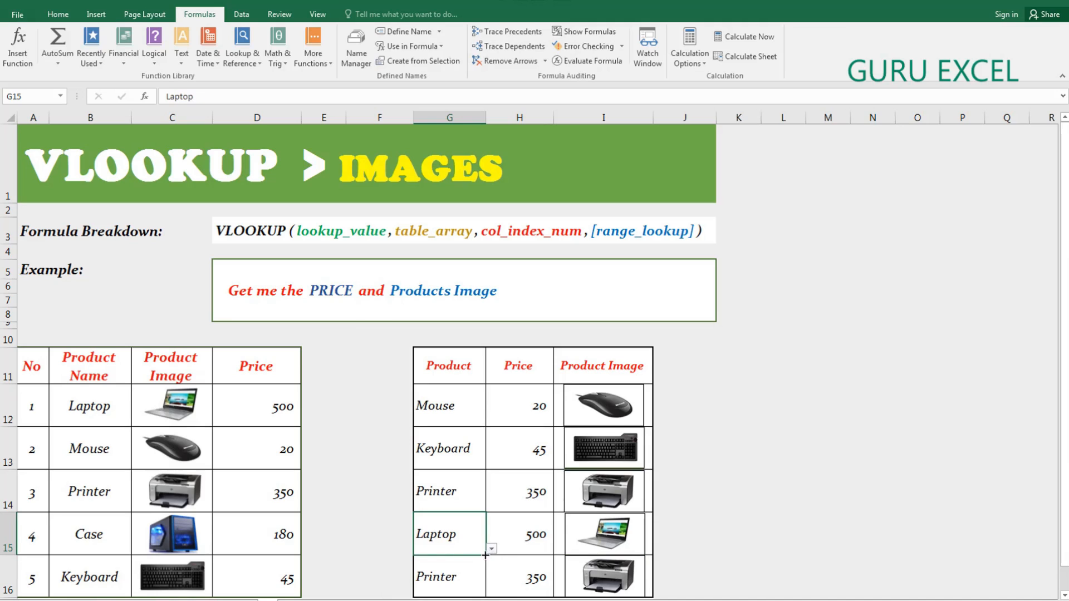
# Step: Test the last row's price and image lookup by switching the product in G16 to Mouse, Laptop and finally Case
pyautogui.click(478, 574)
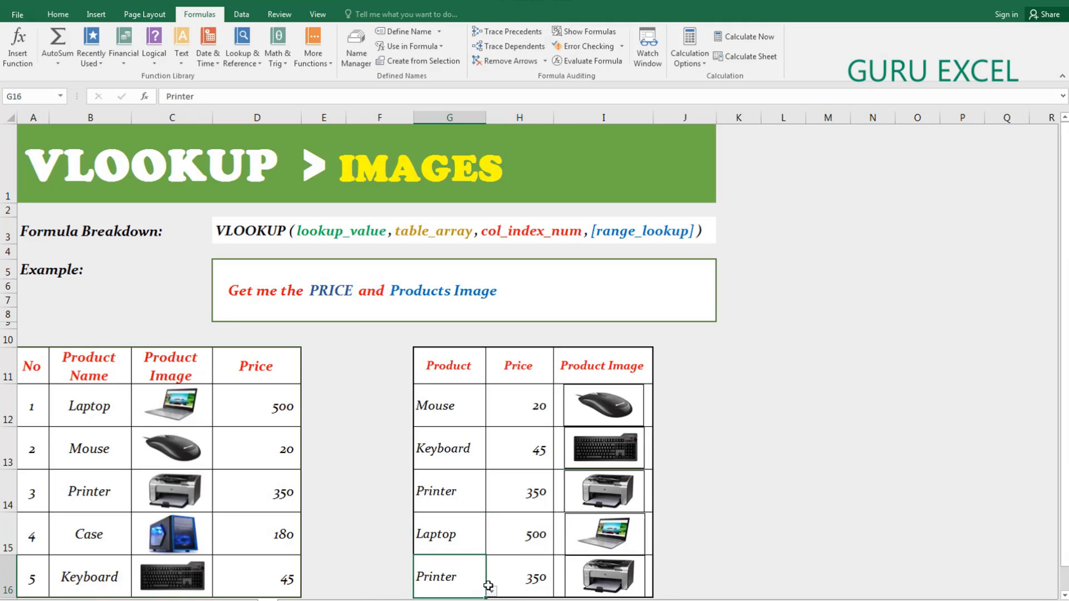
pyautogui.click(492, 593)
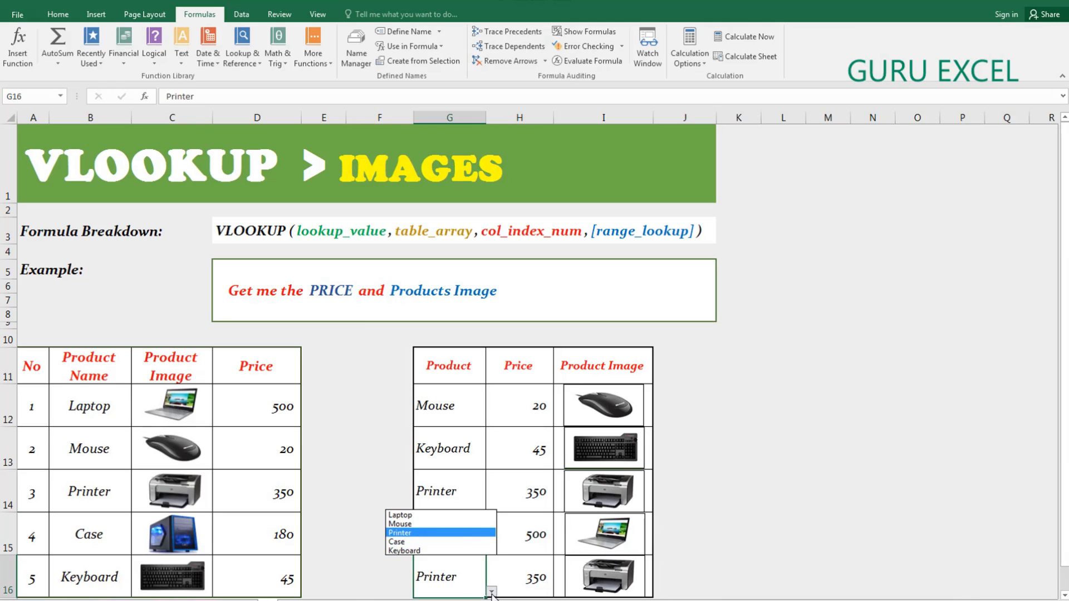
pyautogui.click(410, 526)
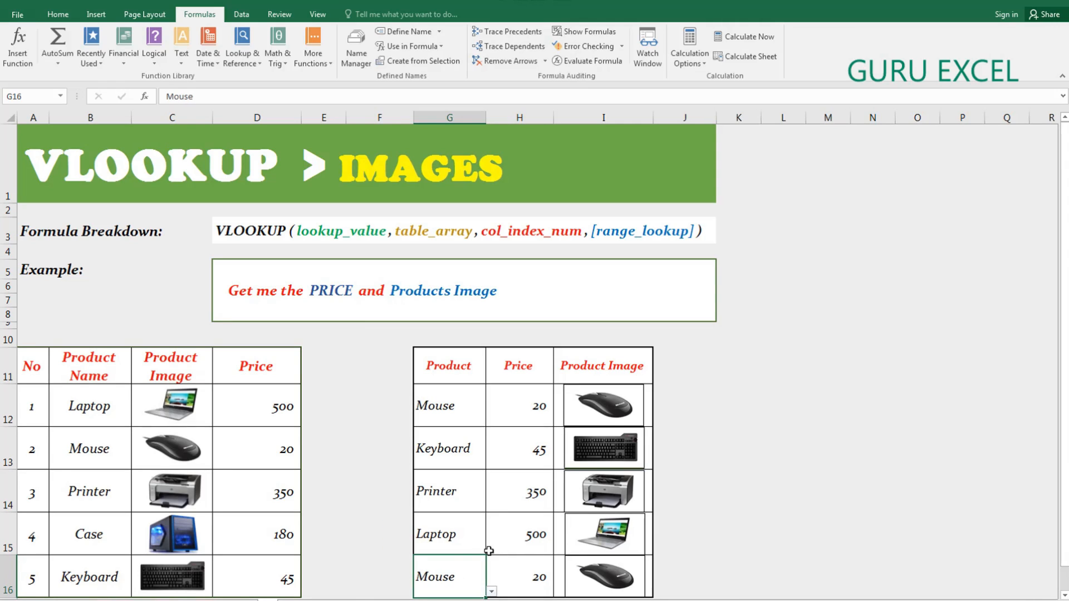
pyautogui.click(492, 592)
pyautogui.click(418, 515)
pyautogui.click(491, 591)
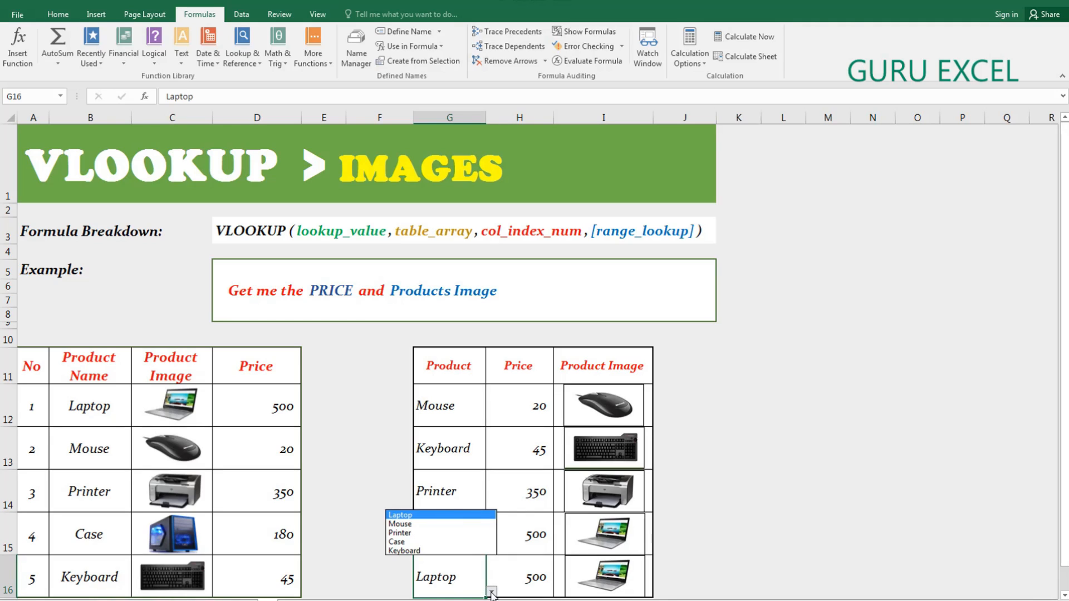
pyautogui.click(415, 542)
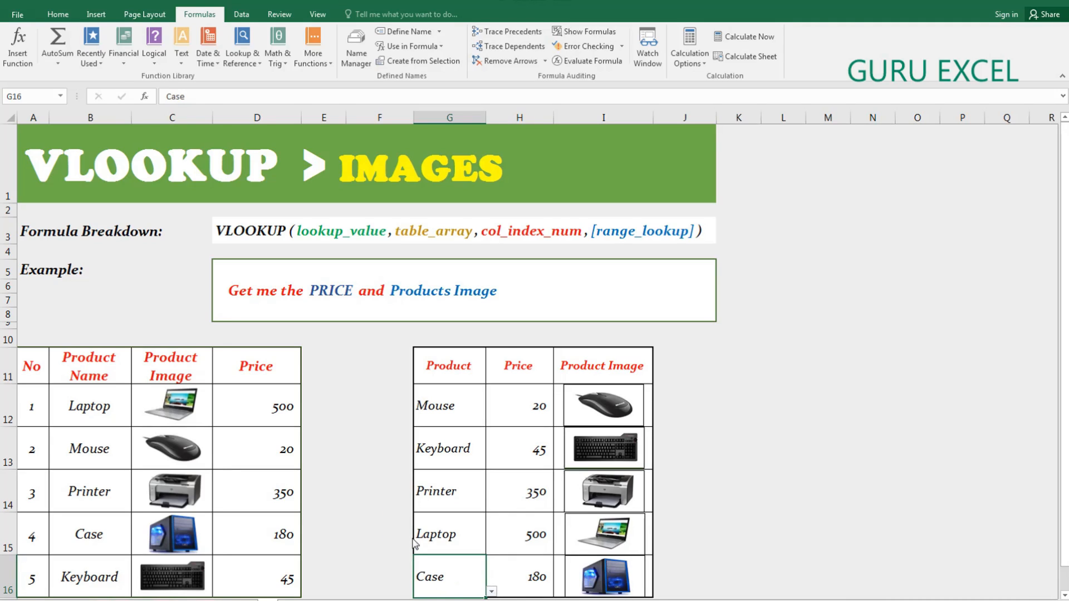
# Step: Review the product and price pairs in the lookup table from row 16 up to row 12, and clear the selection
pyautogui.moveTo(452, 580); pyautogui.dragTo(521, 581)
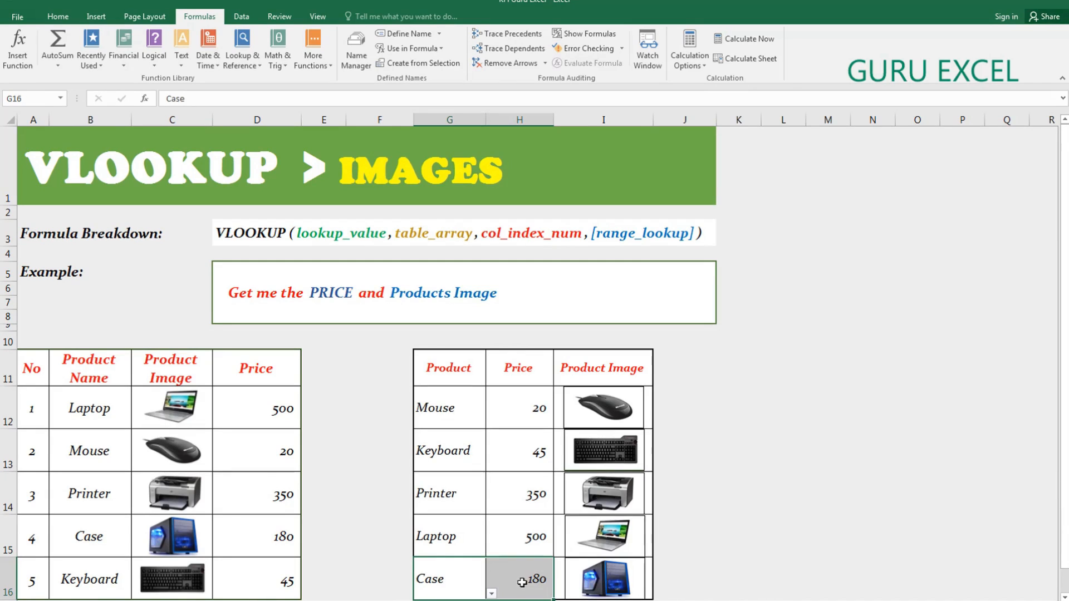
pyautogui.moveTo(443, 546); pyautogui.dragTo(493, 542)
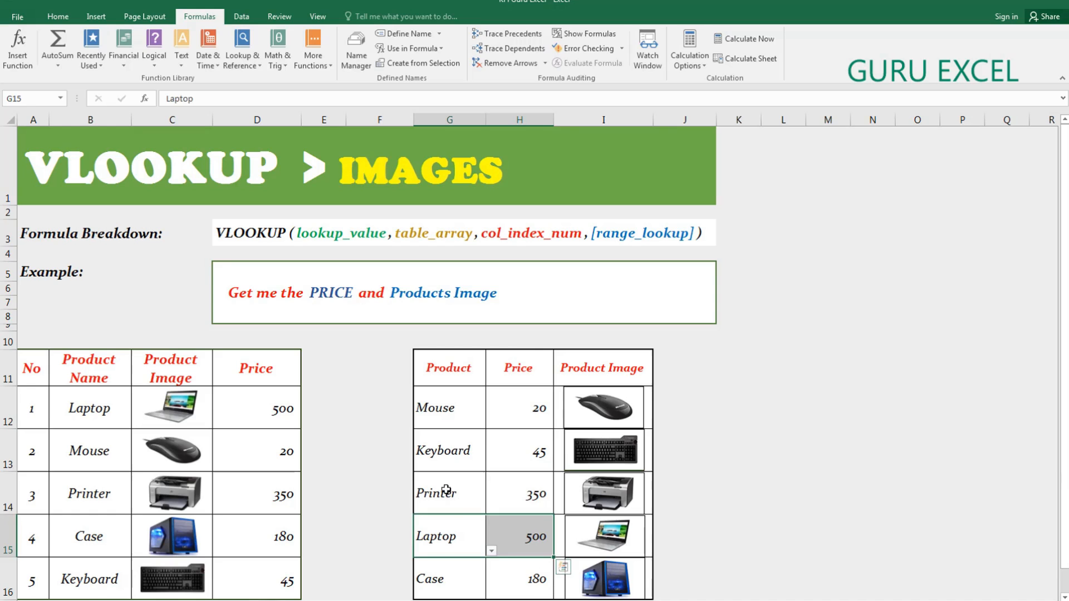
pyautogui.moveTo(446, 490); pyautogui.dragTo(509, 450)
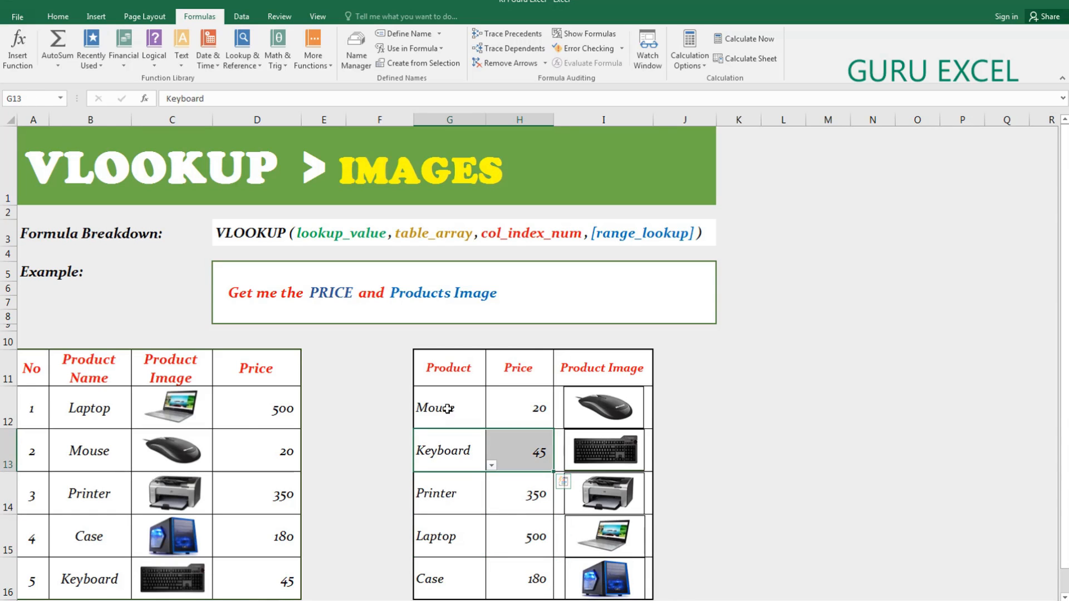
pyautogui.moveTo(448, 408); pyautogui.dragTo(501, 411)
pyautogui.click(748, 461)
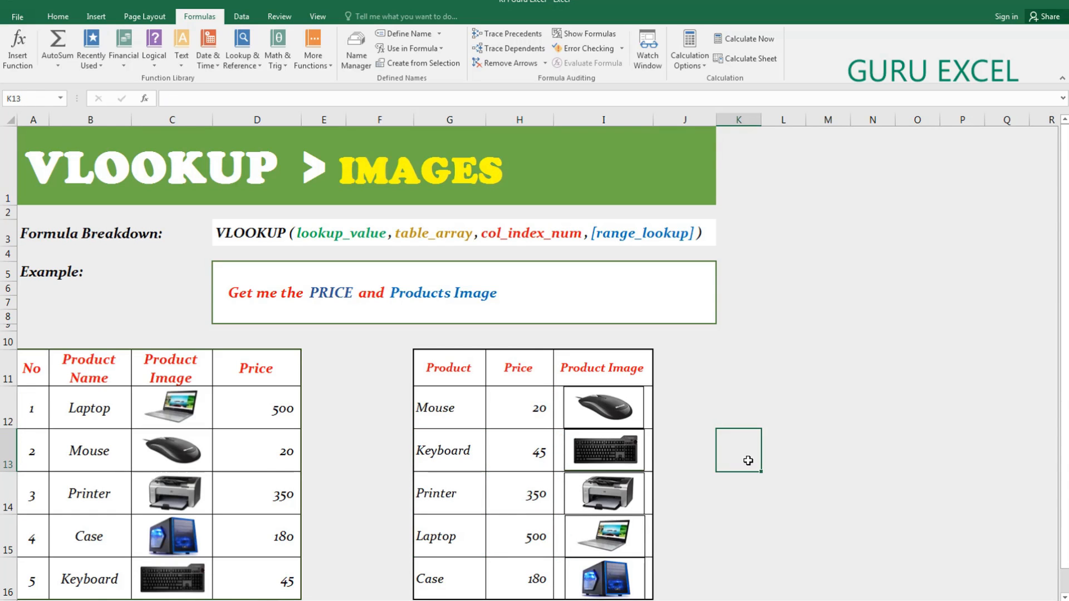
pyautogui.click(780, 530)
pyautogui.click(928, 477)
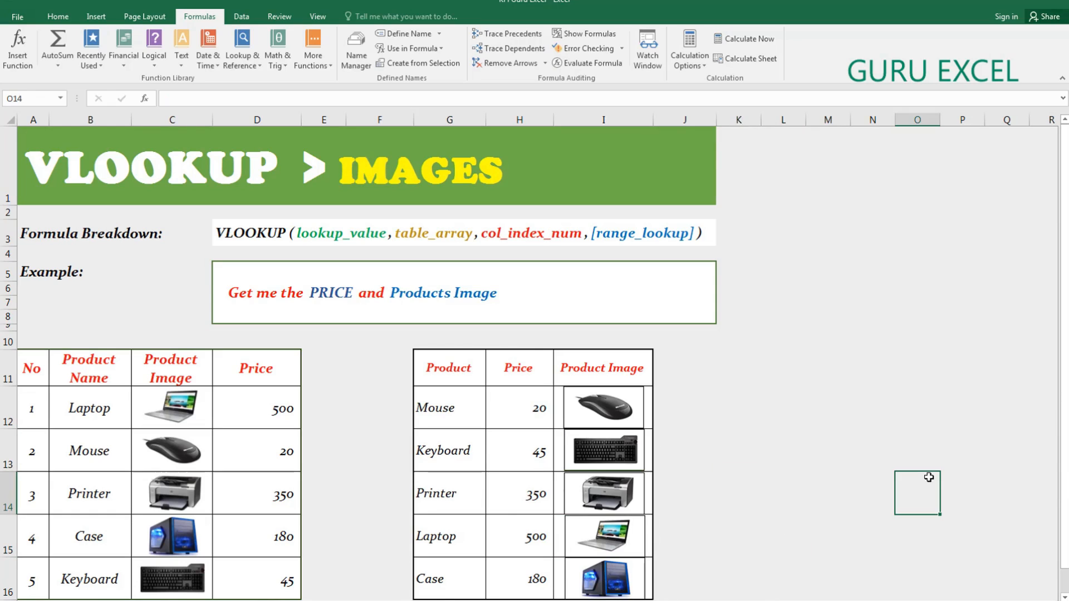